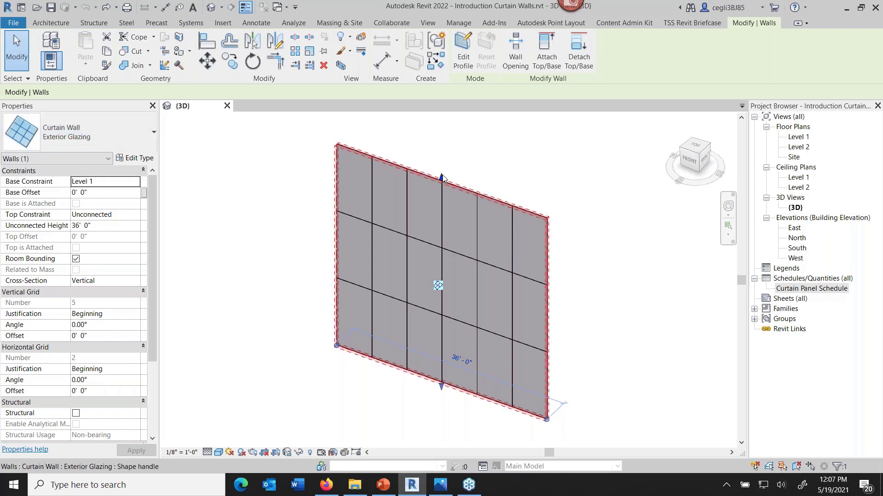
# Step: Inspect the spacing of a vertical grid line and the upper horizontal grid line on the curtain wall
pyautogui.click(483, 165)
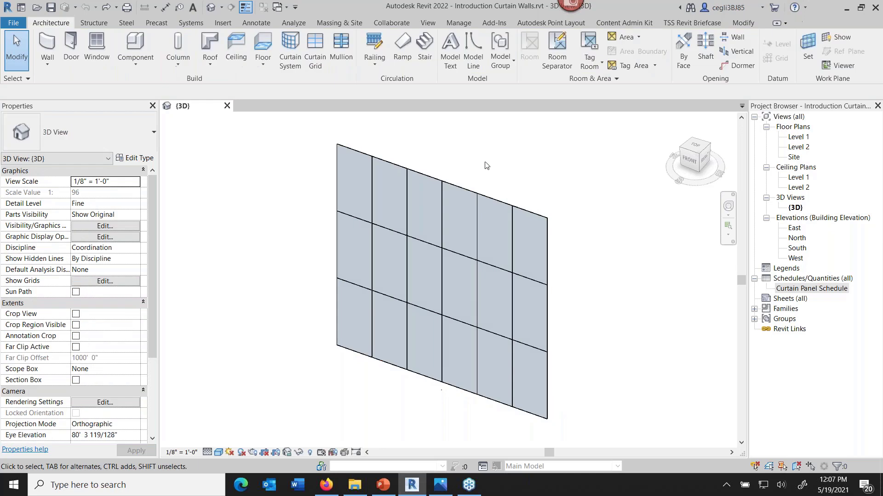
pyautogui.click(442, 215)
pyautogui.click(476, 226)
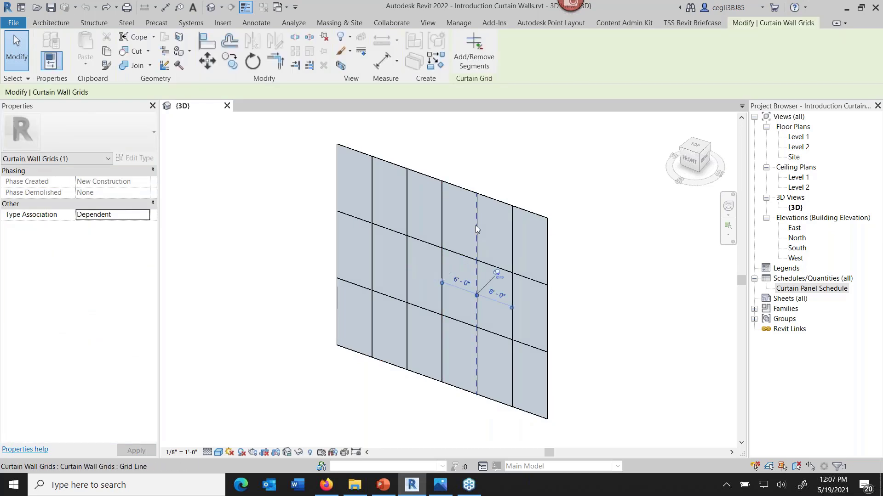
pyautogui.click(457, 257)
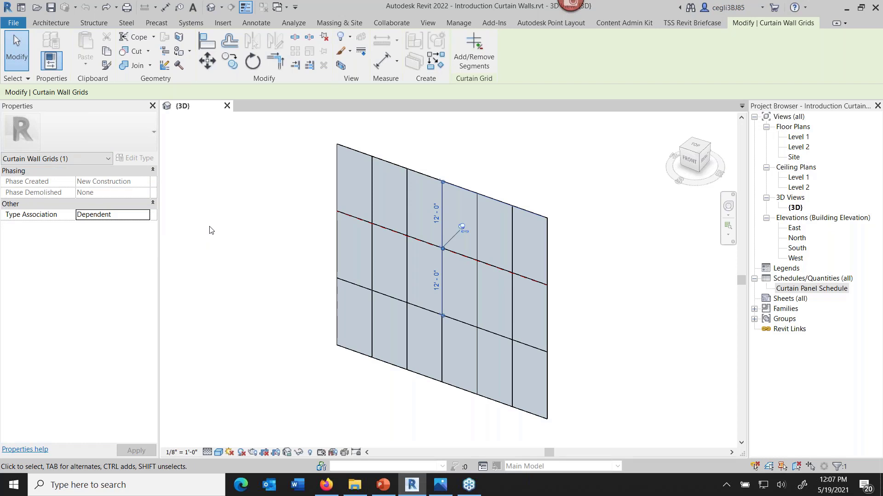
pyautogui.click(505, 128)
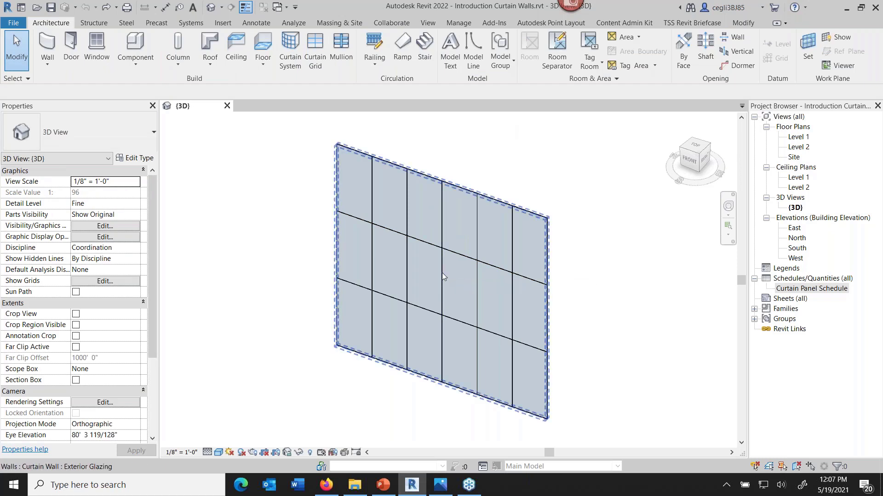
# Step: Select the glazed panel in the middle row, fourth bay, and review the panel and wall types available for it
pyautogui.press('Tab')
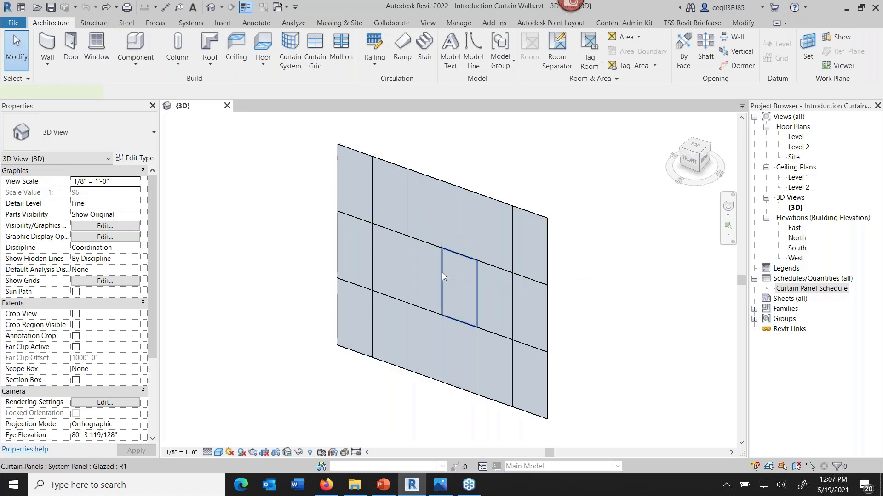
pyautogui.click(443, 276)
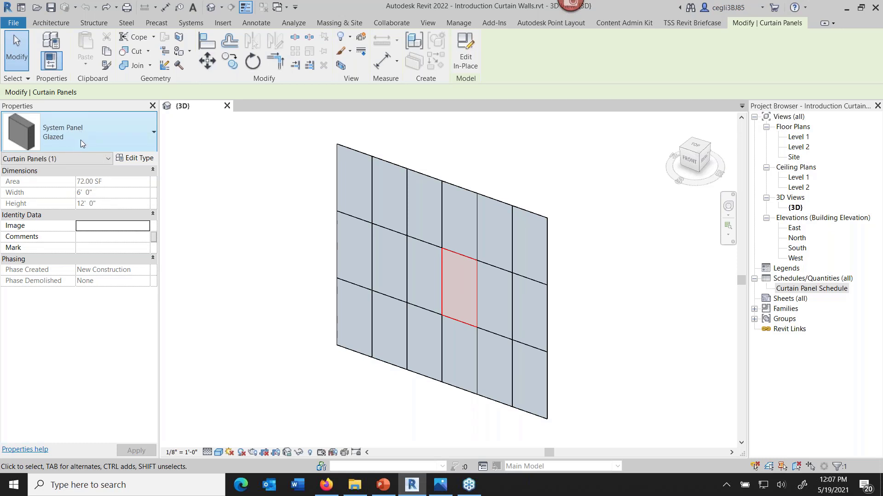
pyautogui.click(92, 136)
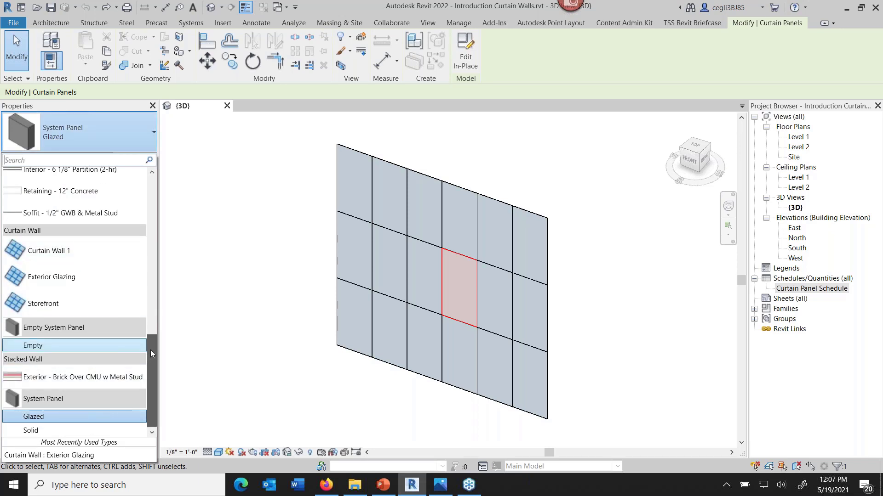
pyautogui.moveTo(151, 349); pyautogui.dragTo(162, 311)
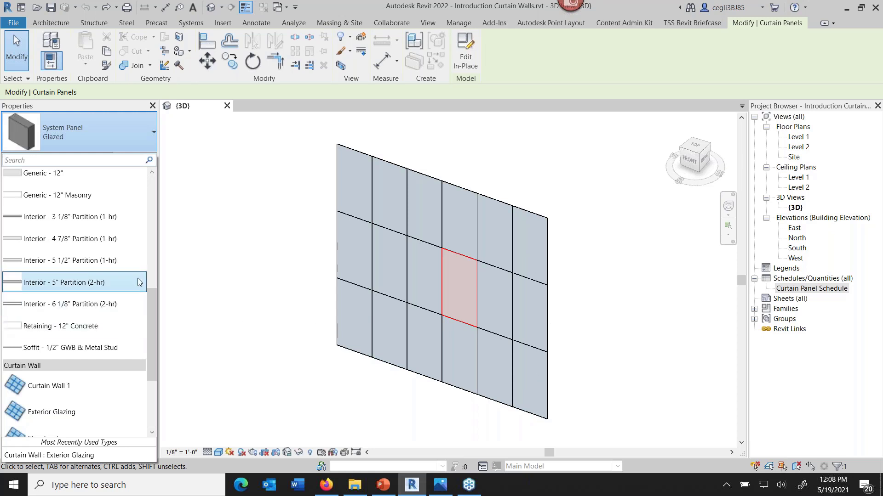
pyautogui.click(104, 142)
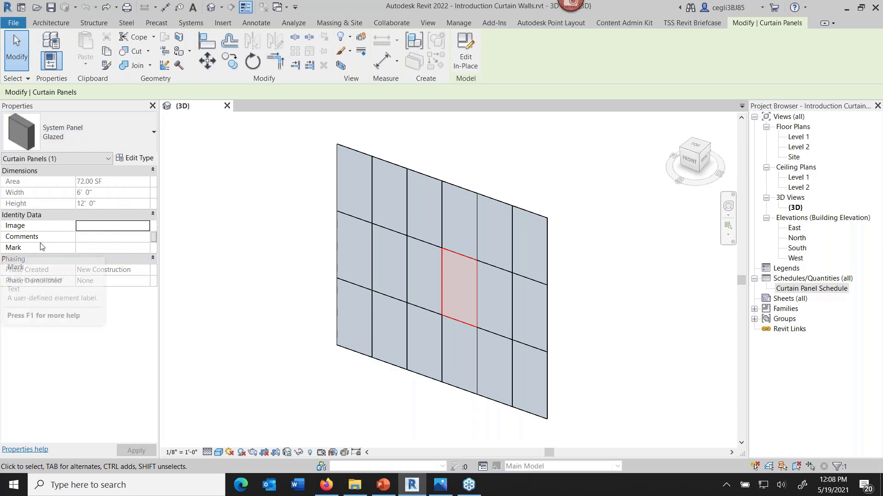
# Step: Review the type properties of the selected Glazed system panel without changing them
pyautogui.click(137, 158)
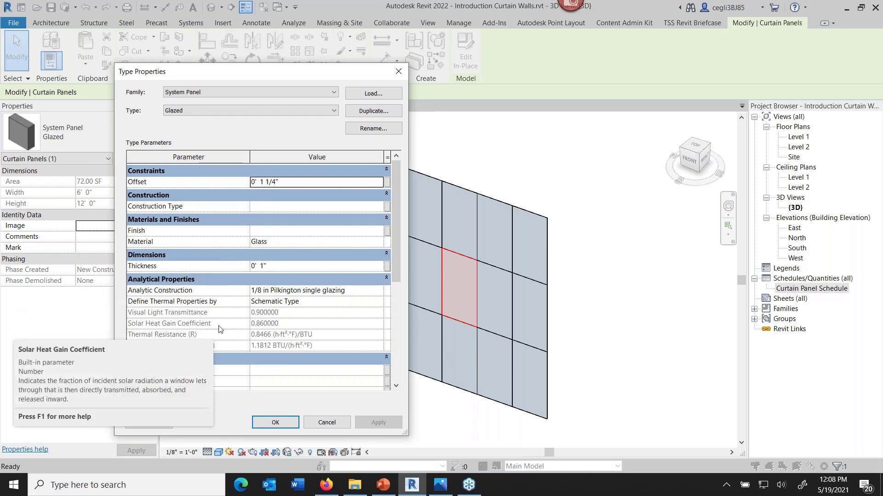
pyautogui.click(327, 423)
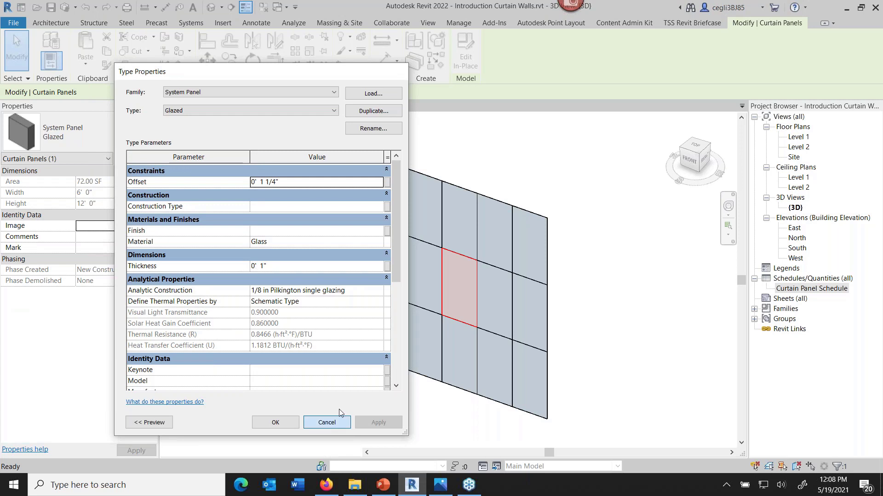
pyautogui.press('Escape')
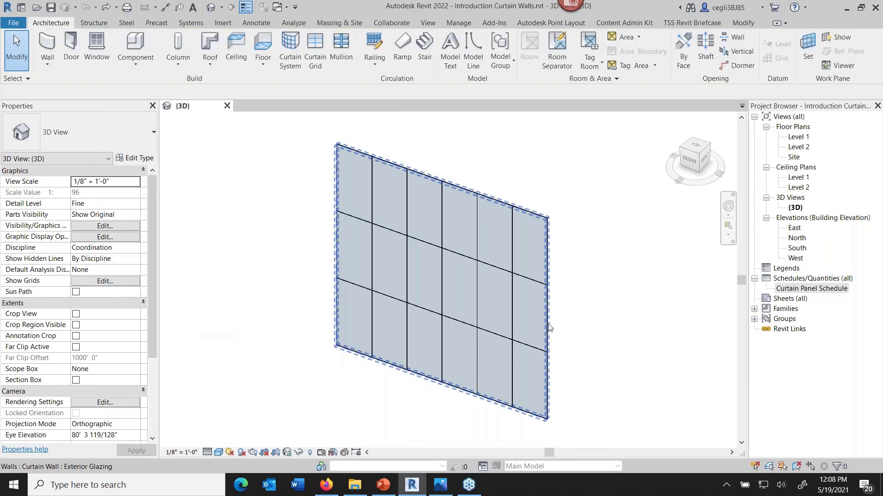
# Step: Examine the Exterior Glazing curtain wall's type properties and its vertical grid layout options, leaving them unchanged
pyautogui.click(548, 327)
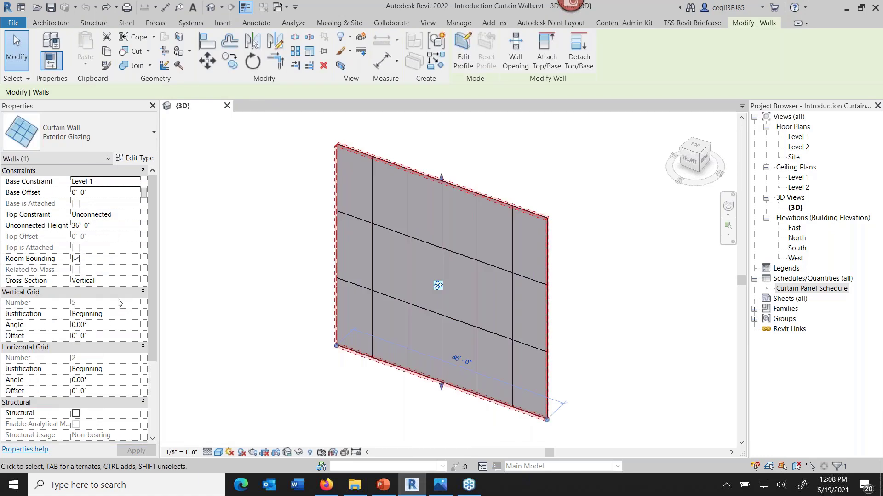
pyautogui.moveTo(159, 295); pyautogui.dragTo(175, 298)
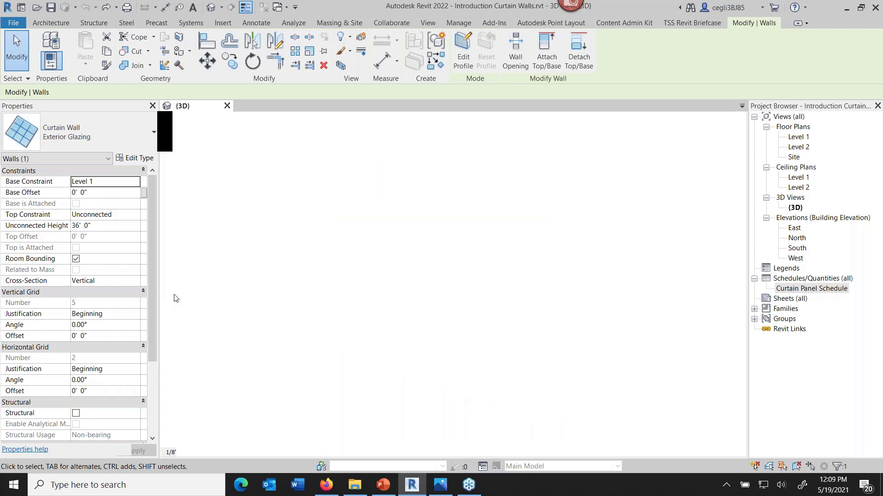
pyautogui.click(154, 159)
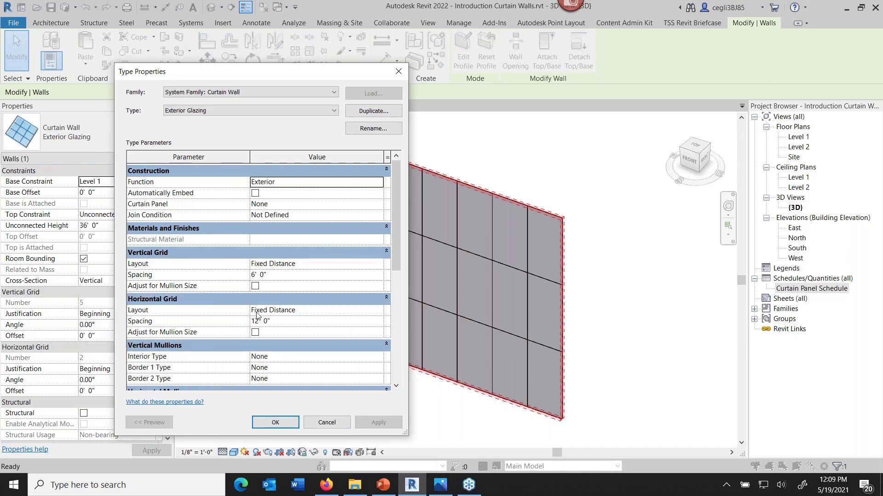
pyautogui.click(365, 266)
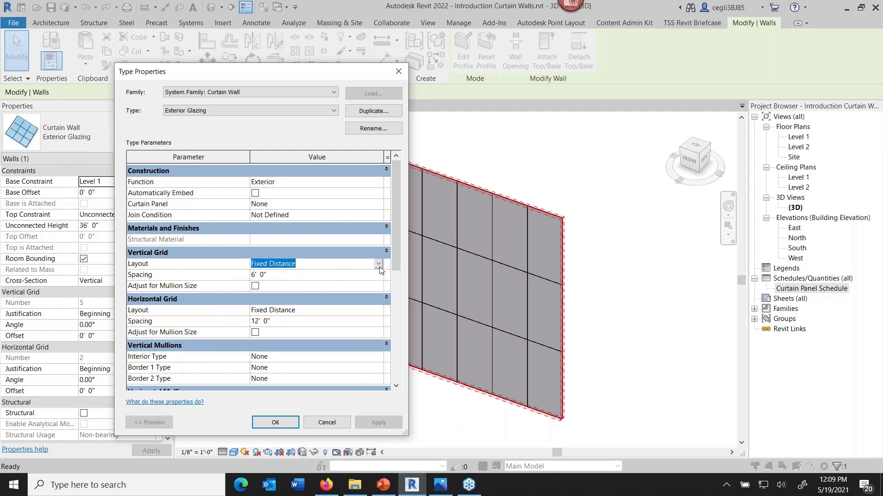
pyautogui.click(378, 264)
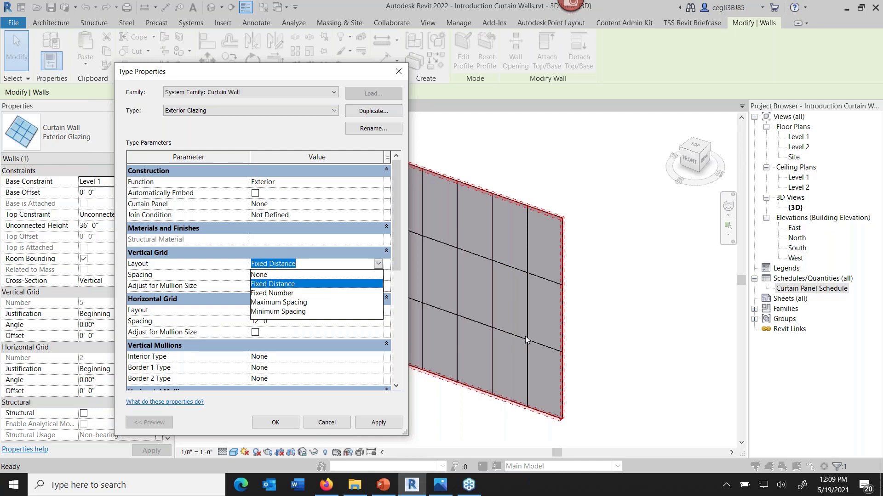
pyautogui.click(264, 284)
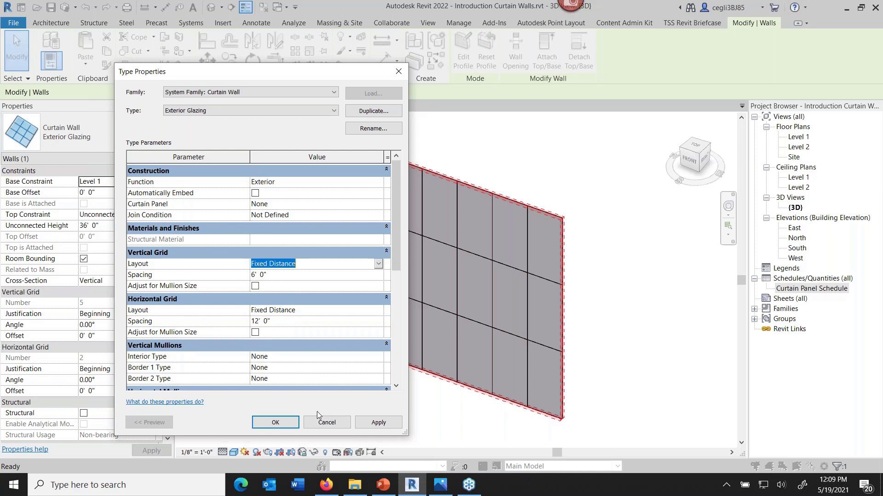
pyautogui.click(324, 424)
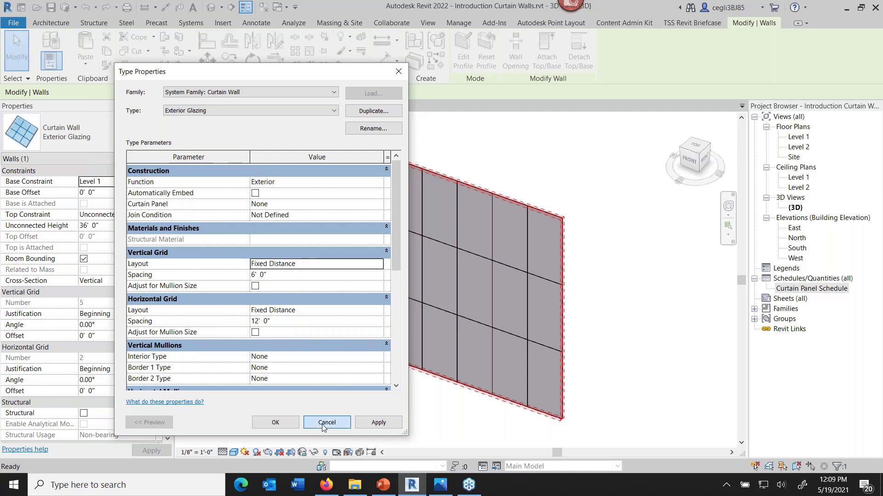
pyautogui.click(324, 425)
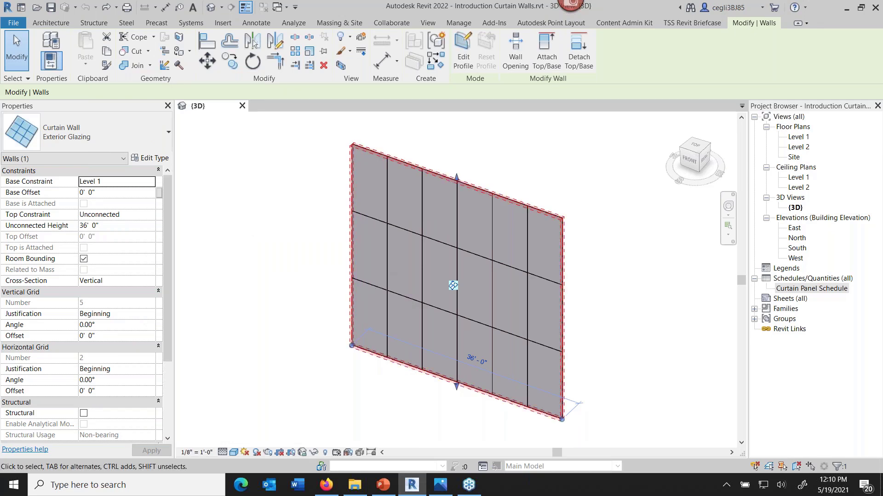
pyautogui.click(617, 277)
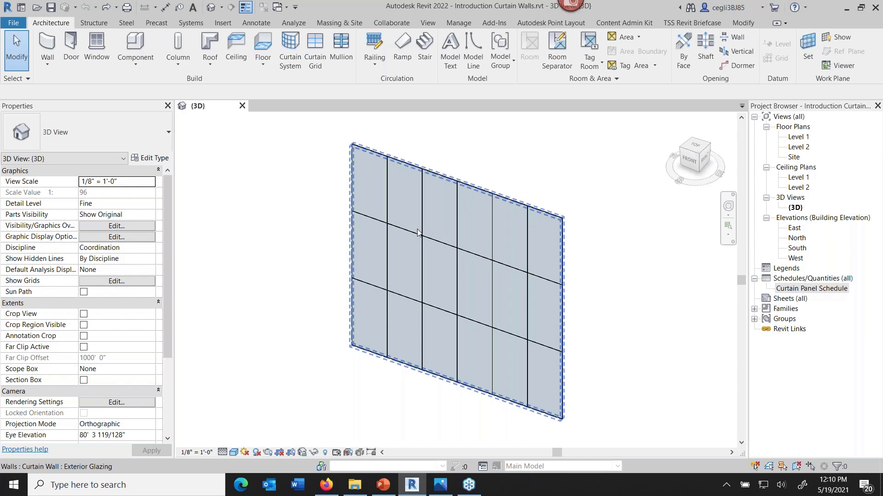
# Step: Add a horizontal curtain grid line midway through the middle row at 6'-0" and a vertical one midway through the second bay at 3'-0"
pyautogui.click(319, 56)
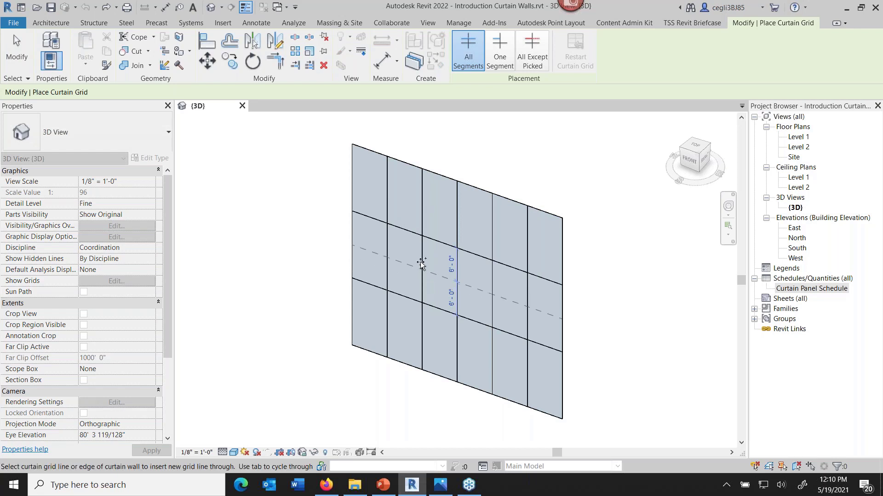
pyautogui.click(421, 263)
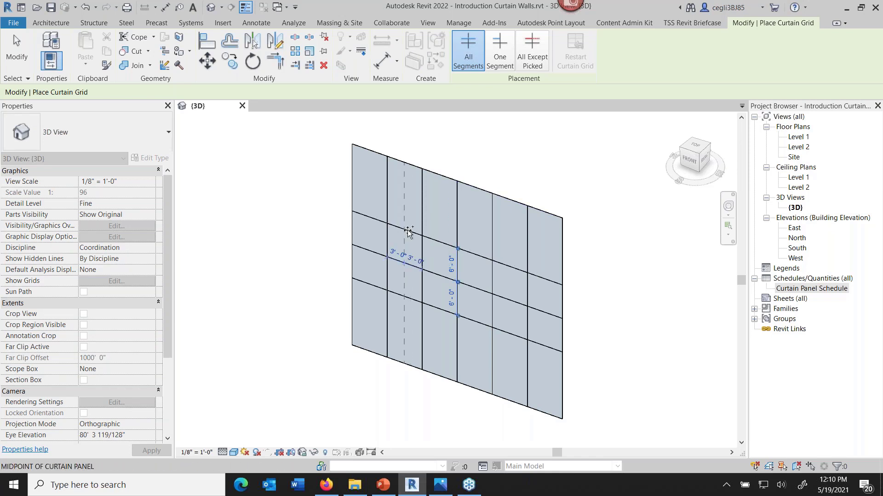
pyautogui.click(408, 232)
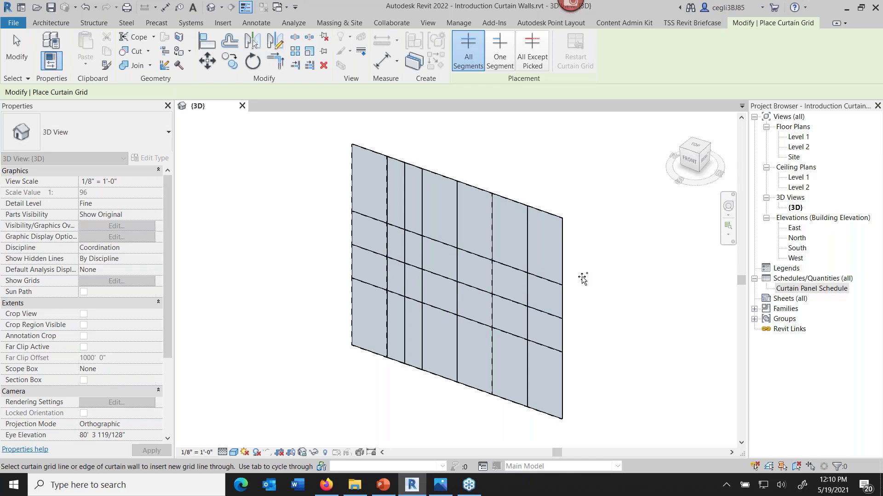
pyautogui.press('Escape')
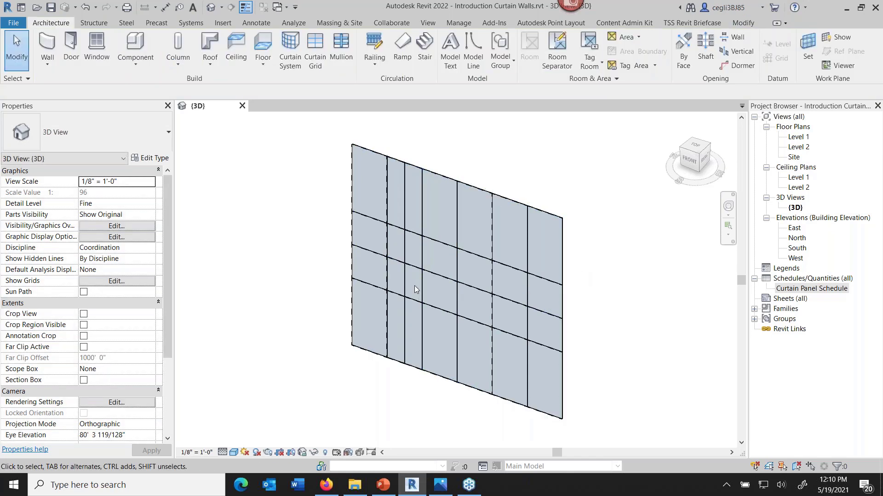
# Step: Move the added vertical grid line into the middle of the third bay, 3'-0" from both neighbouring grid lines
pyautogui.press('Tab')
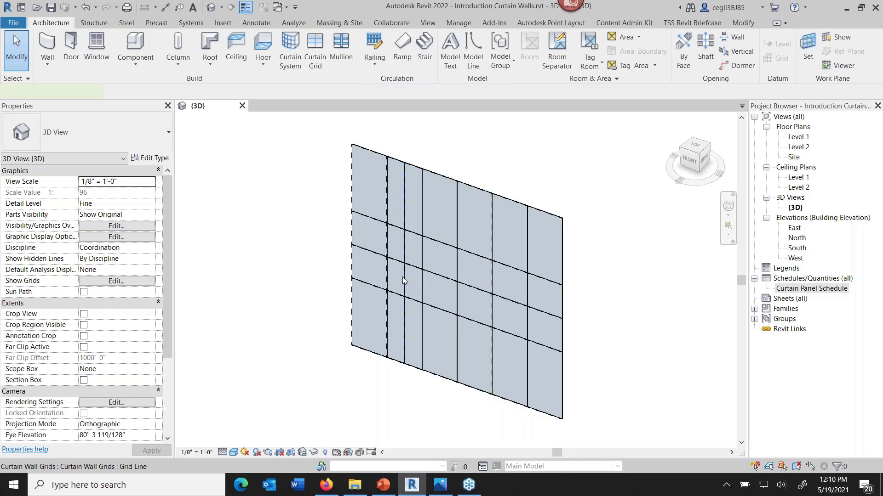
pyautogui.click(402, 277)
pyautogui.moveTo(402, 278); pyautogui.dragTo(440, 298)
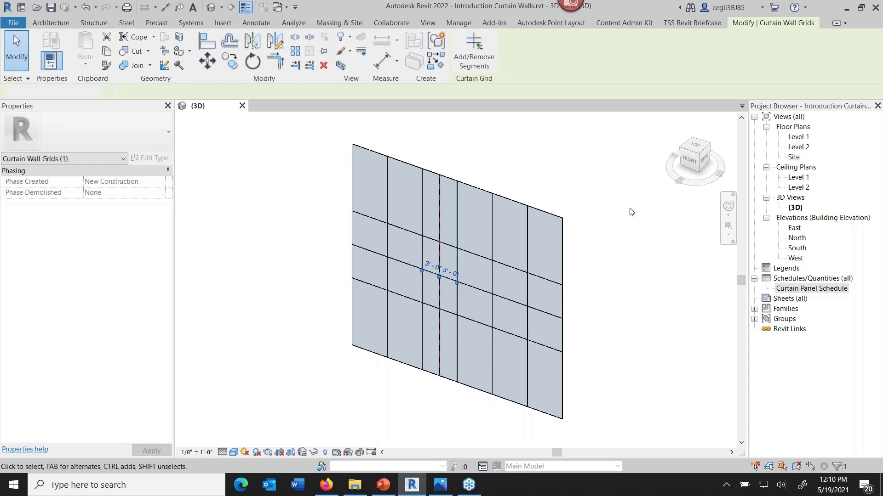
pyautogui.click(631, 212)
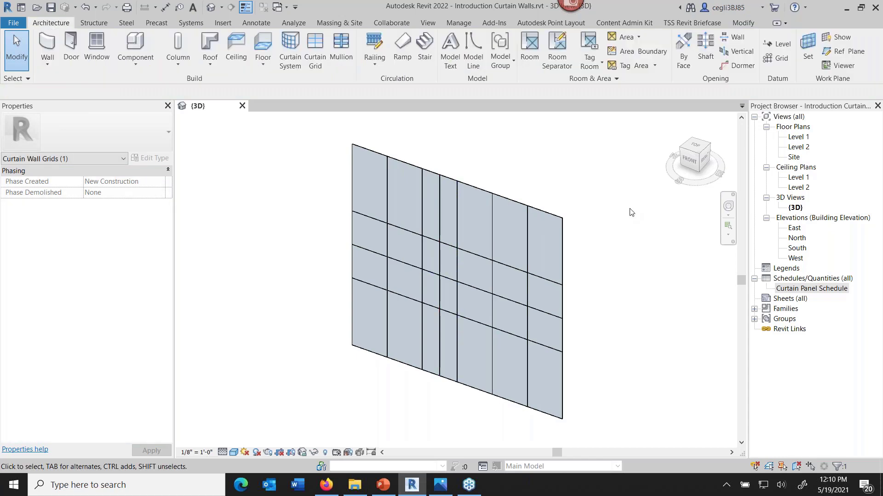
# Step: Select the small glazed panel beside the moved grid line, below the added horizontal line, and check its dimensions
pyautogui.scroll(3, 455, 297)
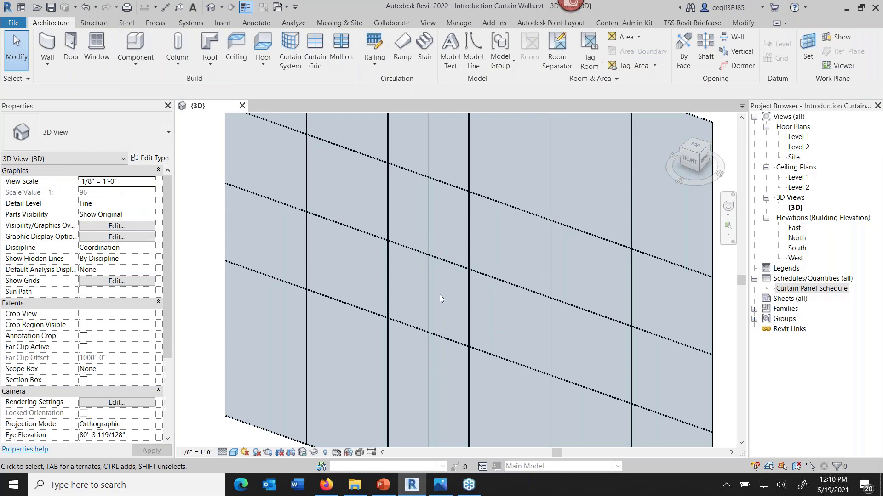
pyautogui.press('Tab')
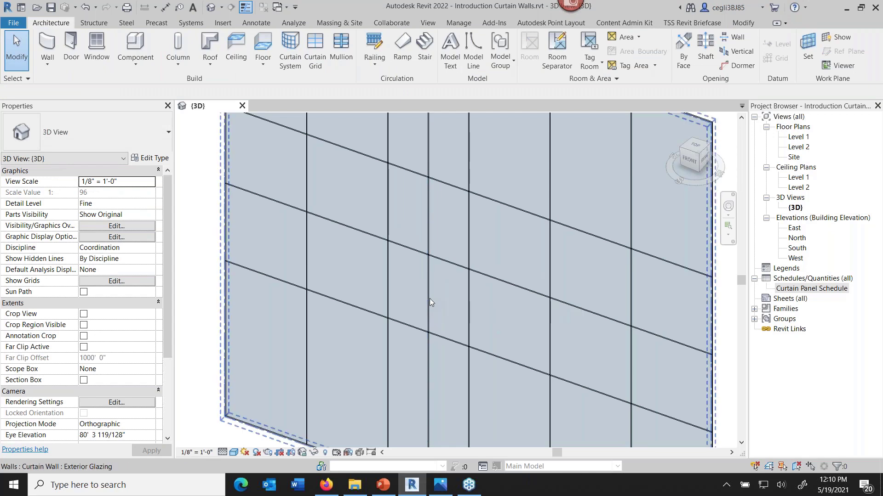
pyautogui.press('Tab')
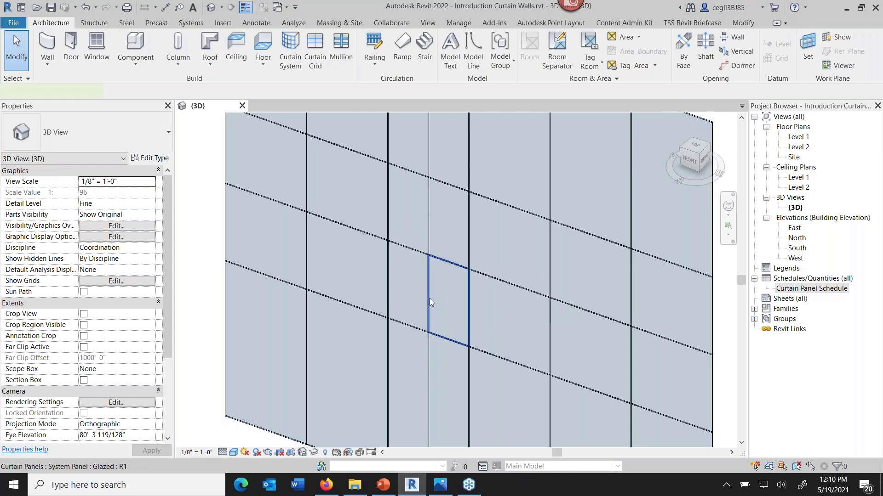
pyautogui.click(429, 299)
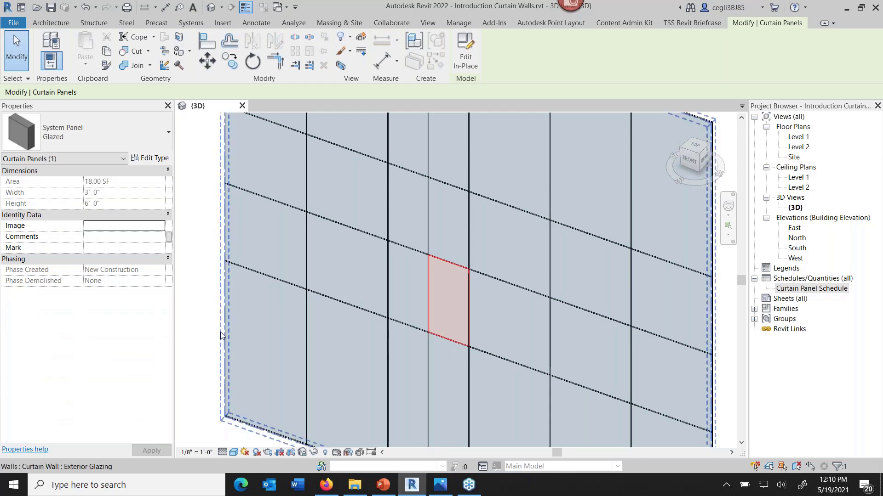
pyautogui.scroll(-2, 221, 334)
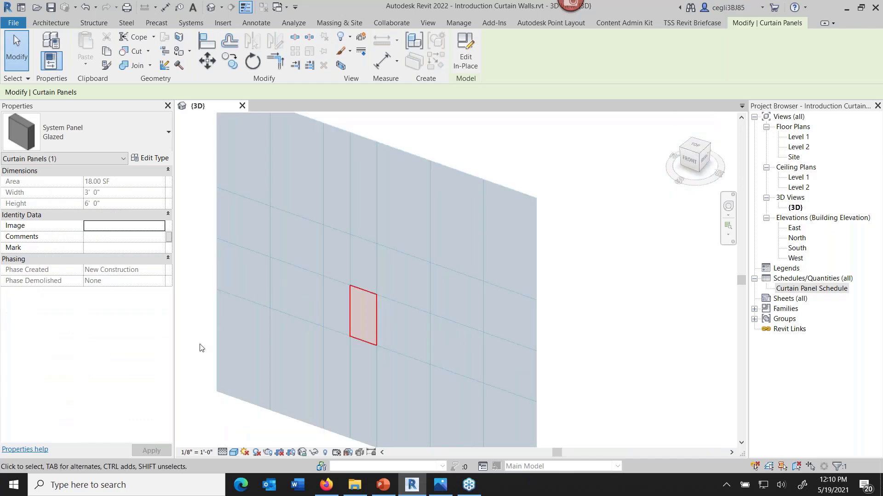
pyautogui.click(600, 312)
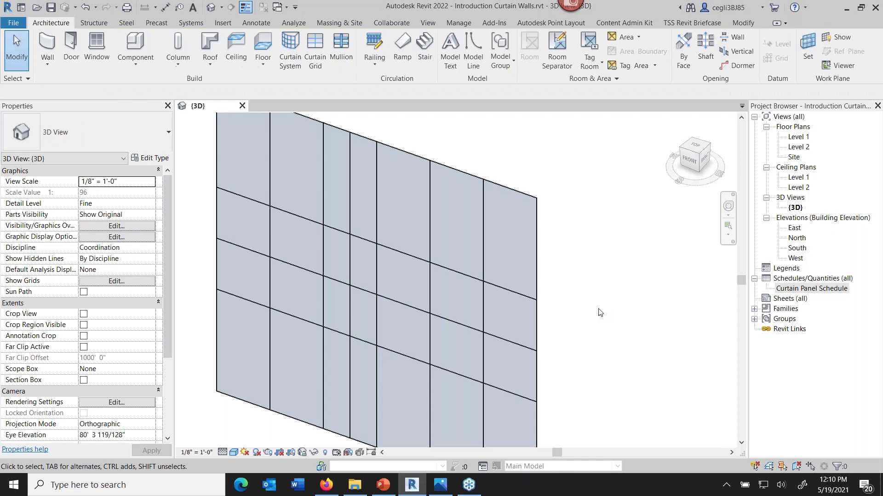
# Step: Undo the grid line move and both added curtain grid lines
pyautogui.click(92, 7)
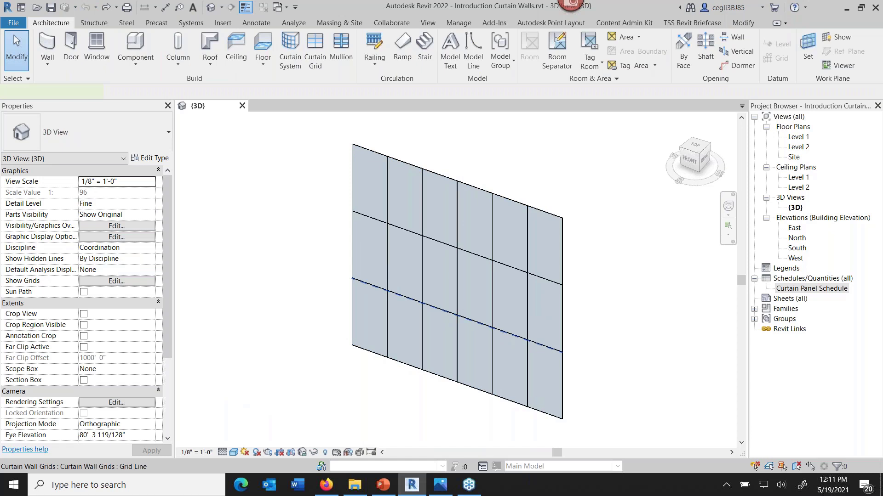
# Step: Unpin the lower horizontal grid line, move it up to 17'-0" above the wall's base, and check a panel's dimensions below it
pyautogui.click(460, 316)
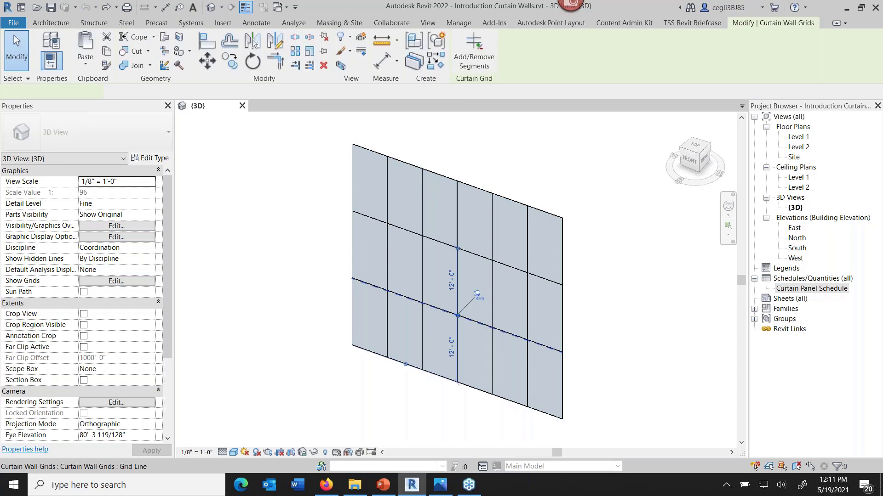
pyautogui.scroll(2, 479, 295)
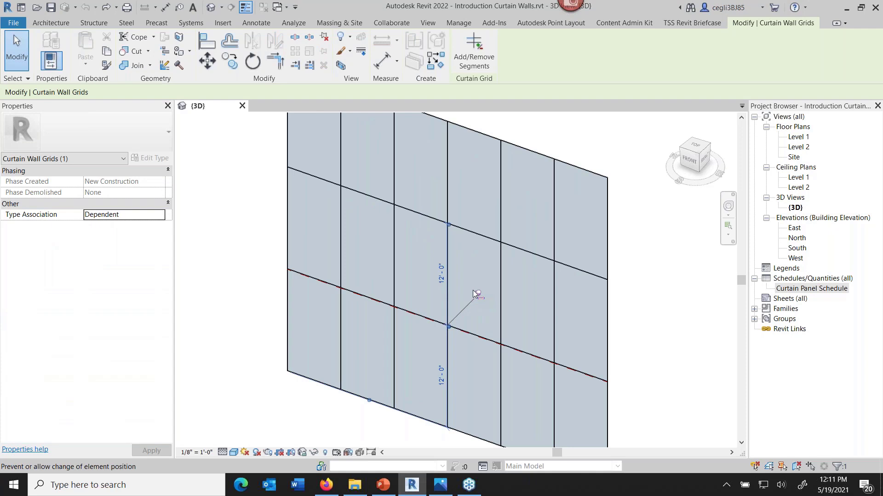
pyautogui.click(479, 295)
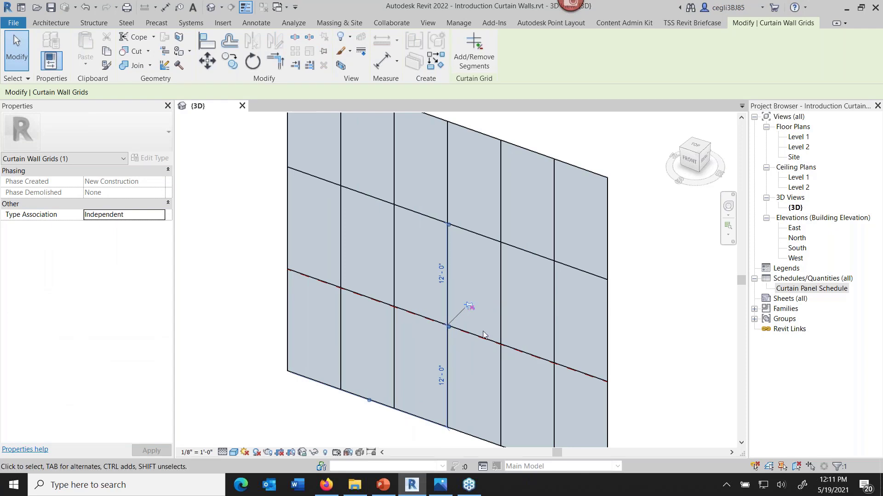
pyautogui.moveTo(480, 325); pyautogui.dragTo(481, 294)
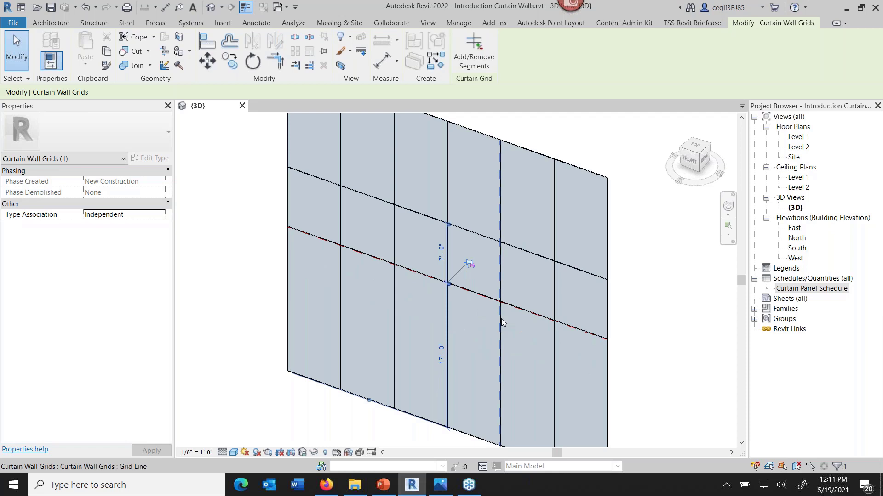
pyautogui.press('Escape')
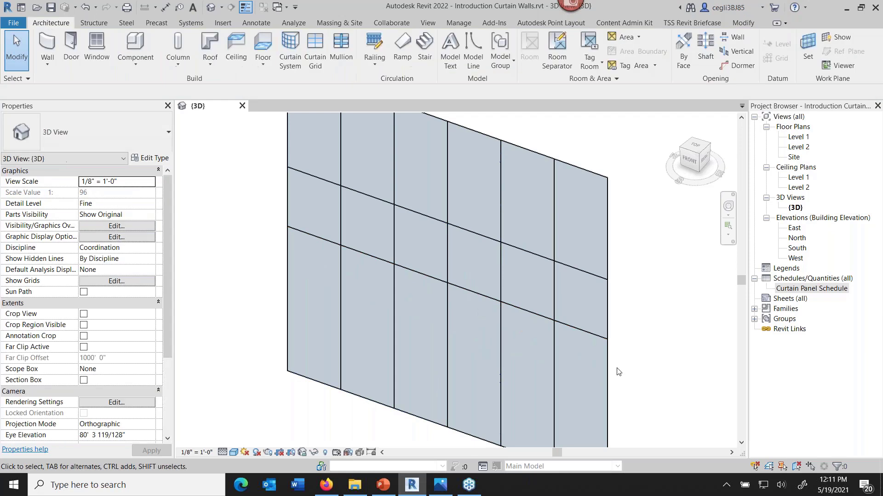
pyautogui.click(449, 353)
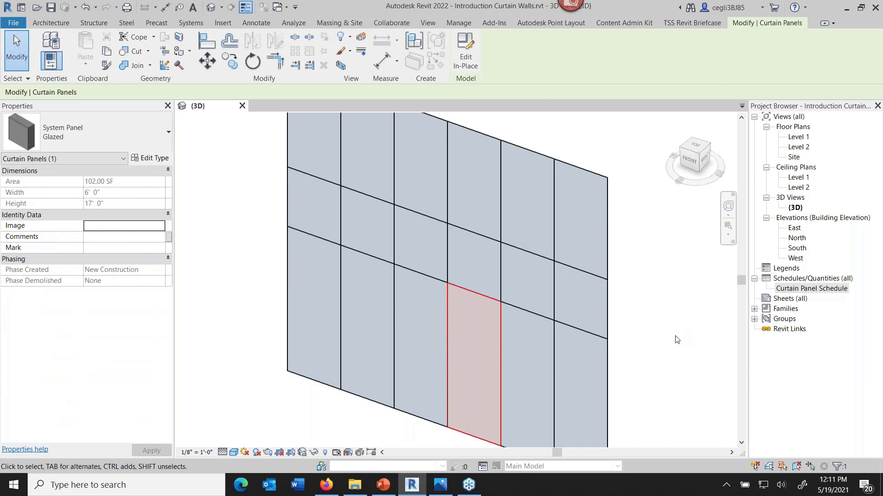
pyautogui.press('Escape')
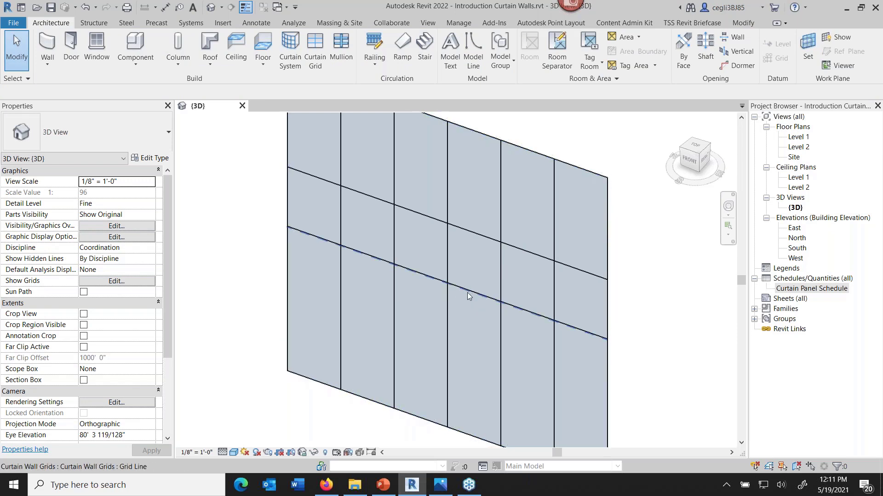
# Step: Pin the moved horizontal grid line again so it returns to the position set by the wall type
pyautogui.click(467, 292)
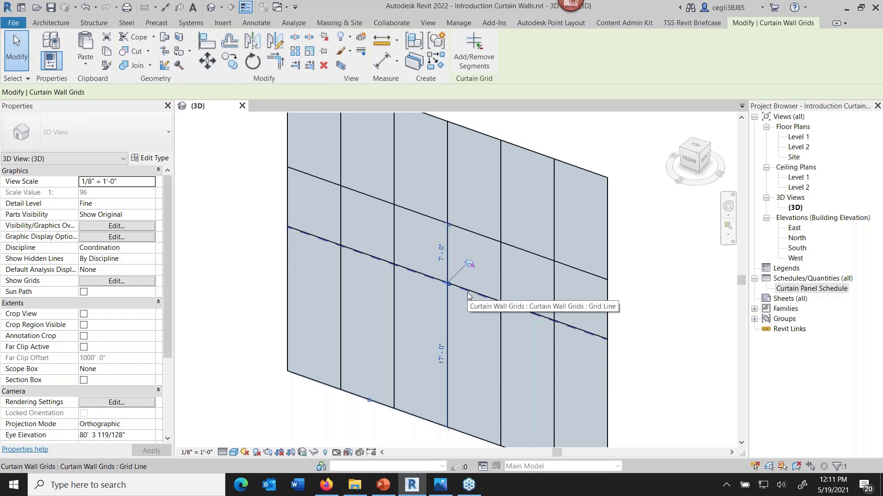
pyautogui.click(469, 264)
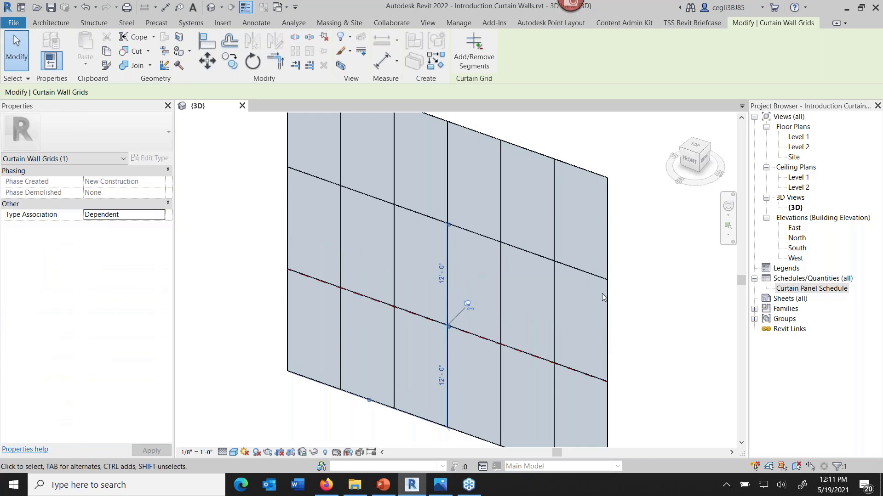
pyautogui.scroll(-1, 602, 293)
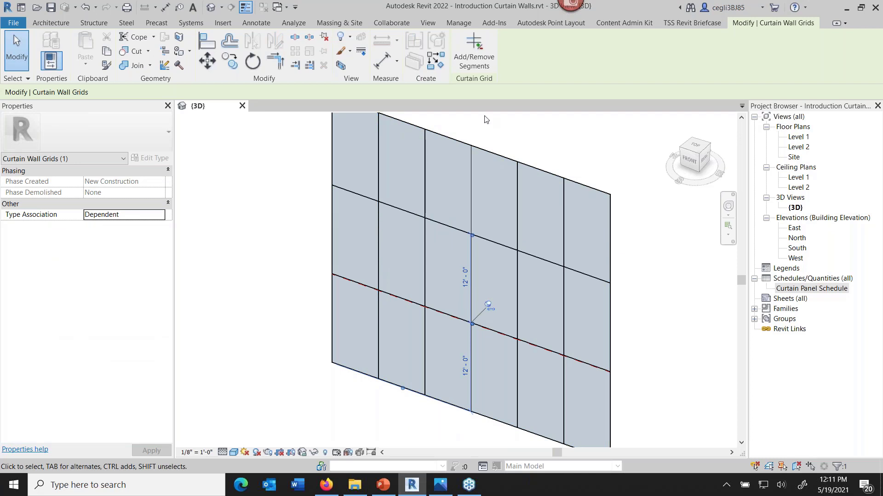
pyautogui.press('Escape')
# Step: Review the Exterior Glazing curtain wall's type properties for grid layout and spacing, leaving them as they are
pyautogui.click(479, 149)
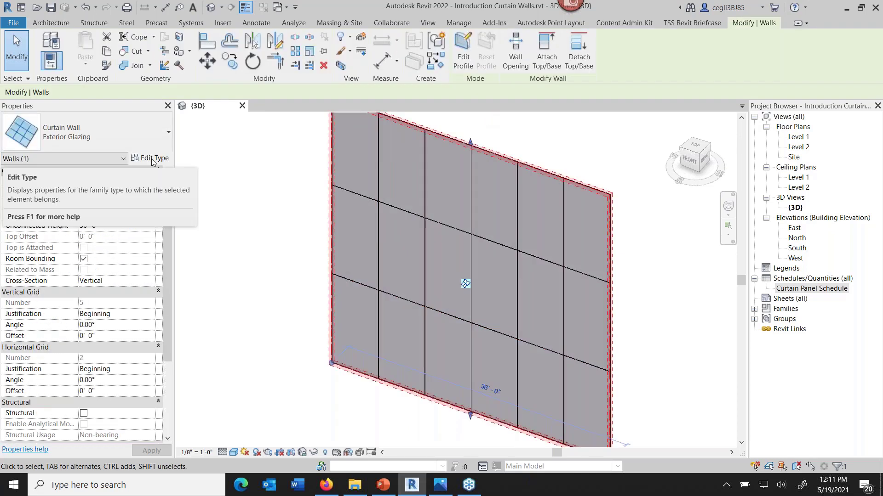
pyautogui.click(153, 161)
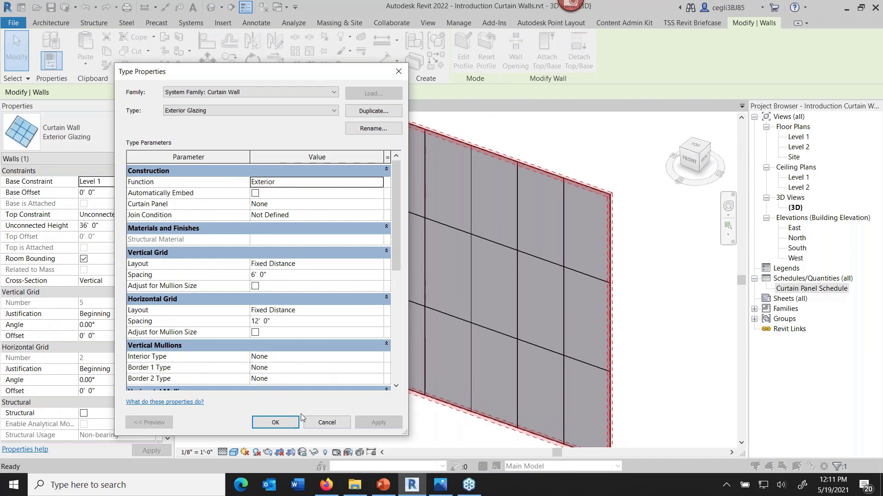
pyautogui.click(315, 422)
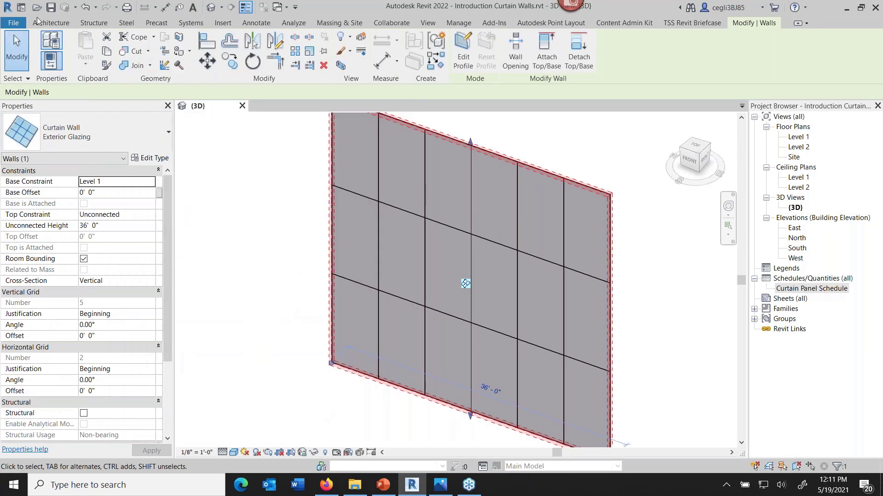
pyautogui.click(28, 54)
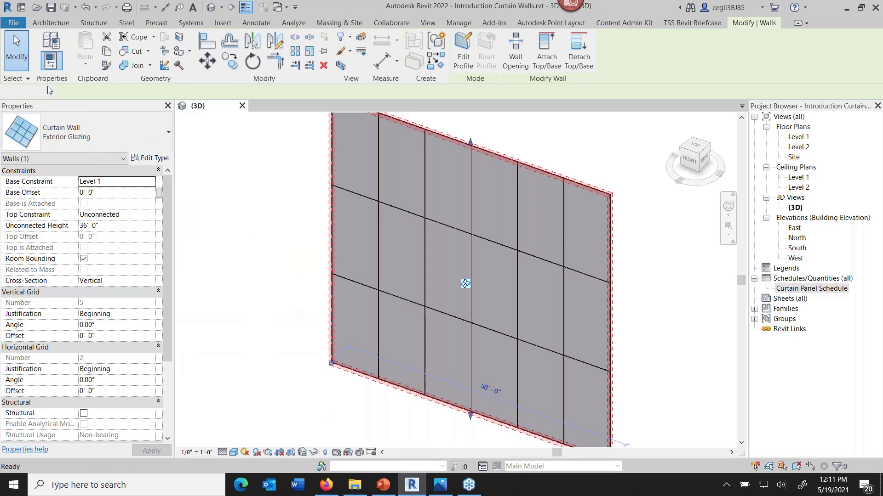
pyautogui.press('Escape')
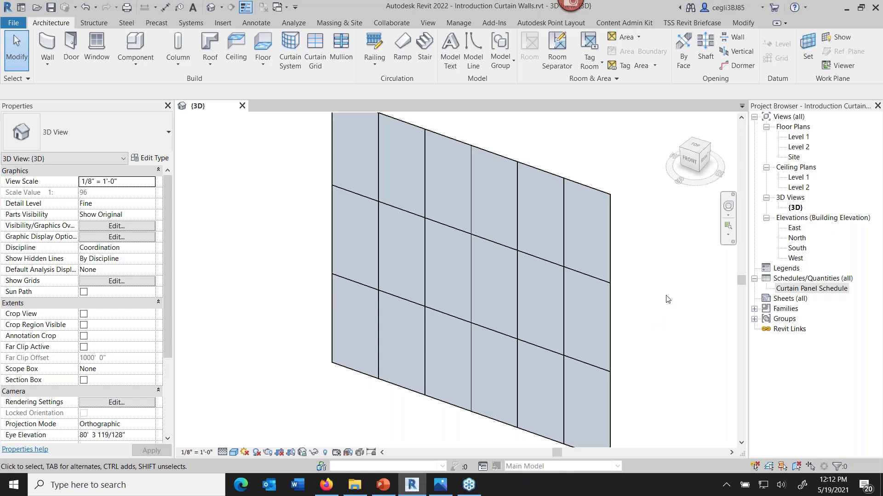
# Step: Examine the justification options for the curtain wall's vertical and horizontal grids without choosing a different one
pyautogui.moveTo(659, 301); pyautogui.dragTo(634, 290, button='middle')
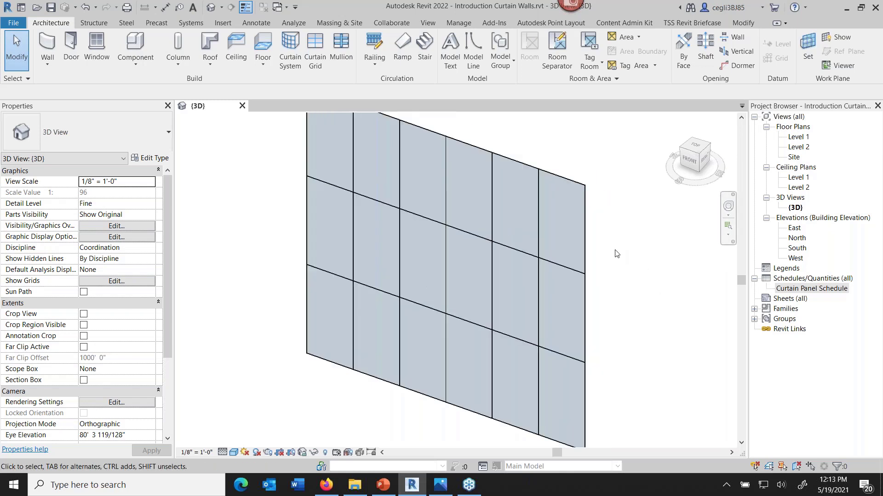
pyautogui.click(587, 237)
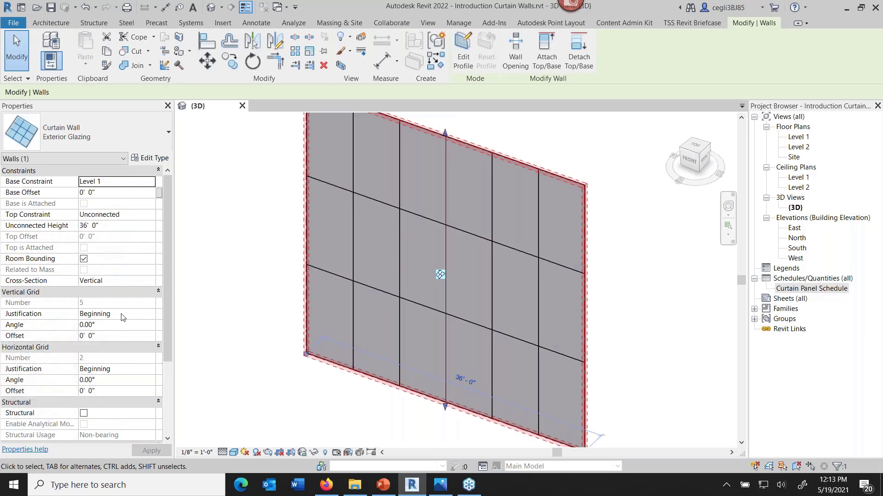
pyautogui.click(148, 314)
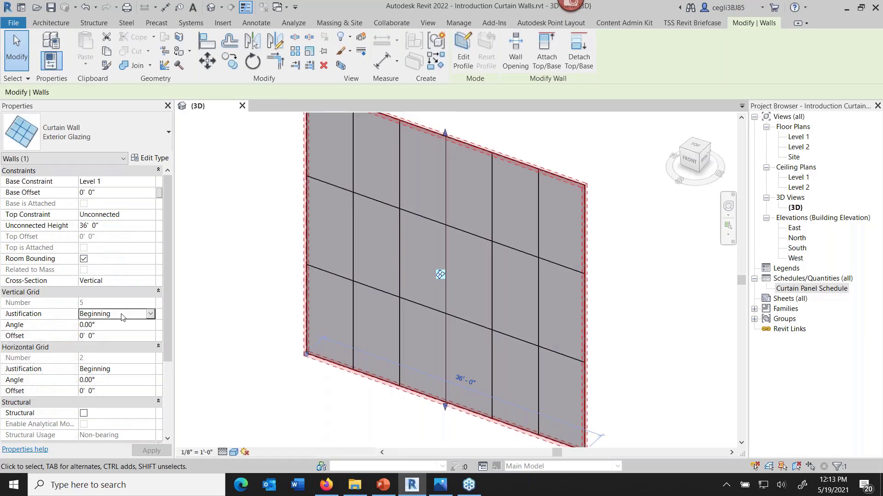
pyautogui.click(150, 315)
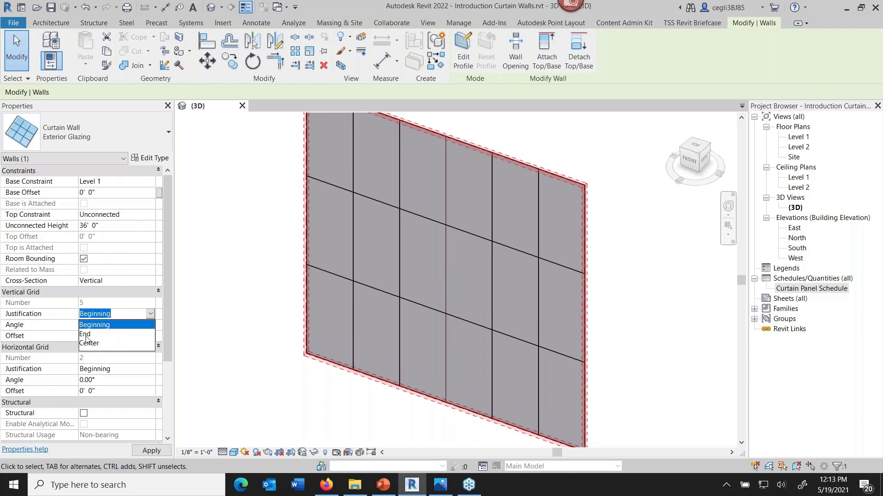
pyautogui.click(130, 375)
pyautogui.click(130, 370)
pyautogui.click(150, 370)
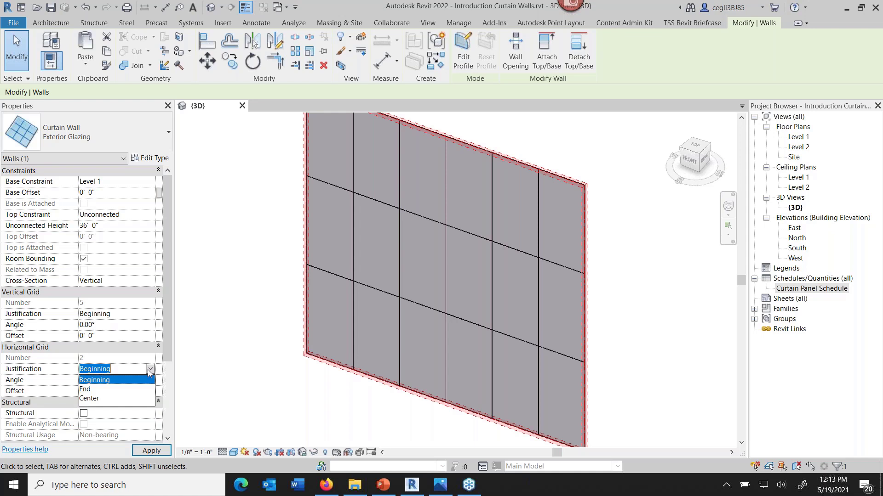
pyautogui.click(150, 369)
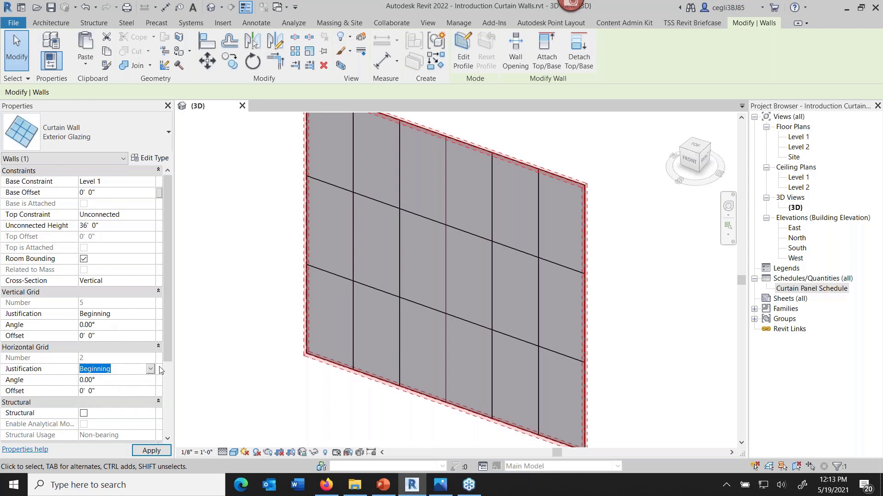
pyautogui.click(252, 394)
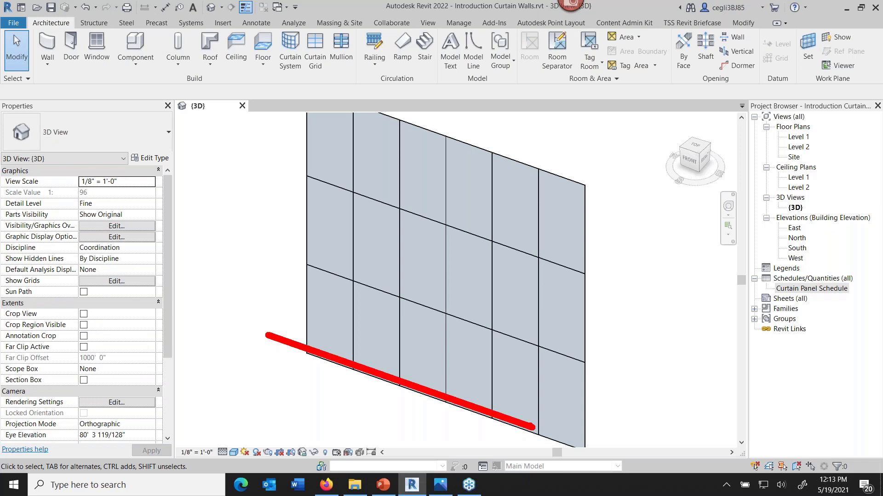
pyautogui.moveTo(474, 407); pyautogui.dragTo(508, 413)
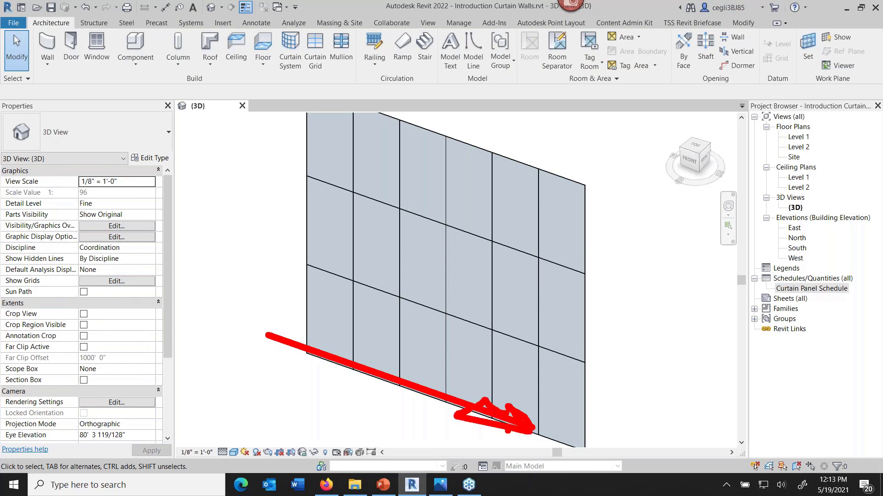
pyautogui.press('Escape')
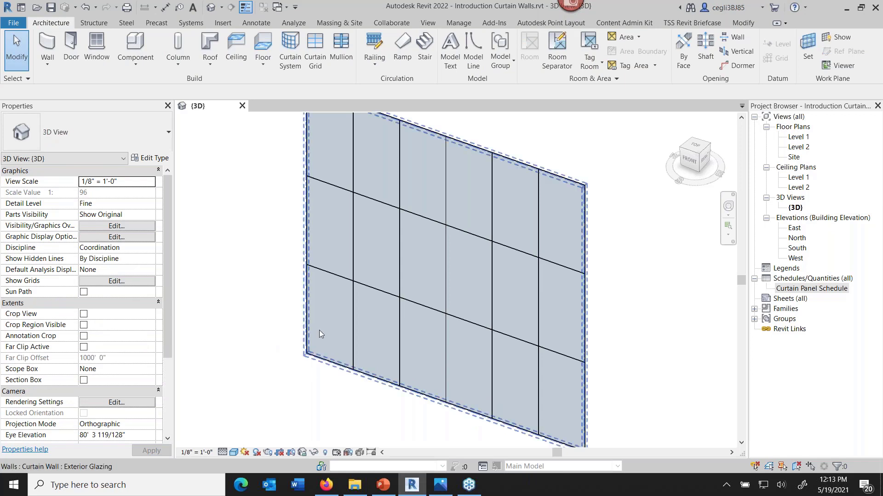
# Step: Stretch the curtain wall to a length of 37'-0" and raise its top to a height of about 37'-9"
pyautogui.scroll(-2, 576, 305)
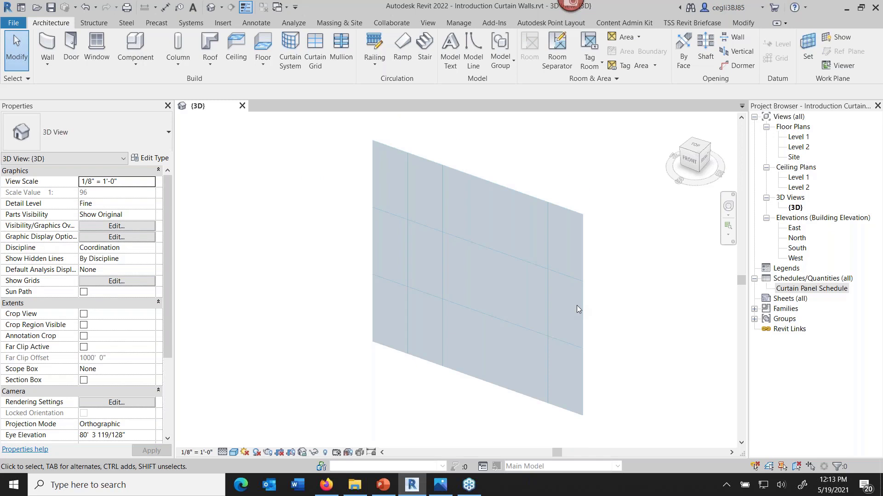
pyautogui.click(583, 328)
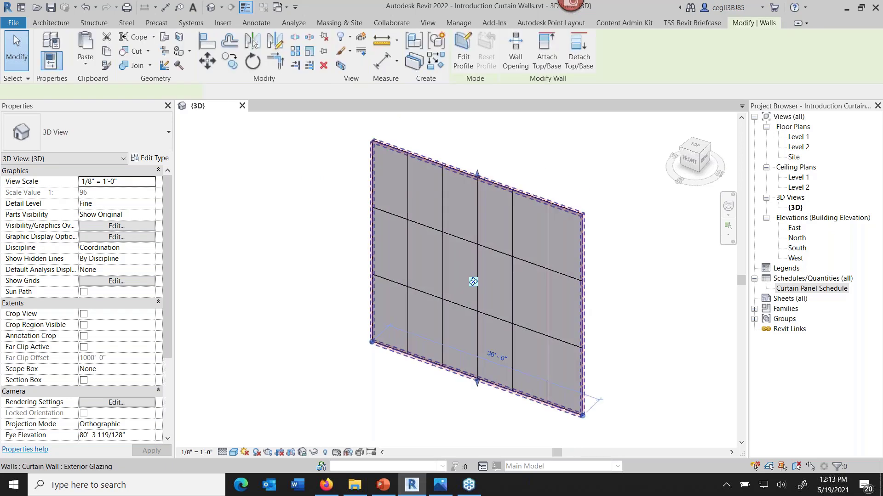
pyautogui.moveTo(583, 416); pyautogui.dragTo(589, 418)
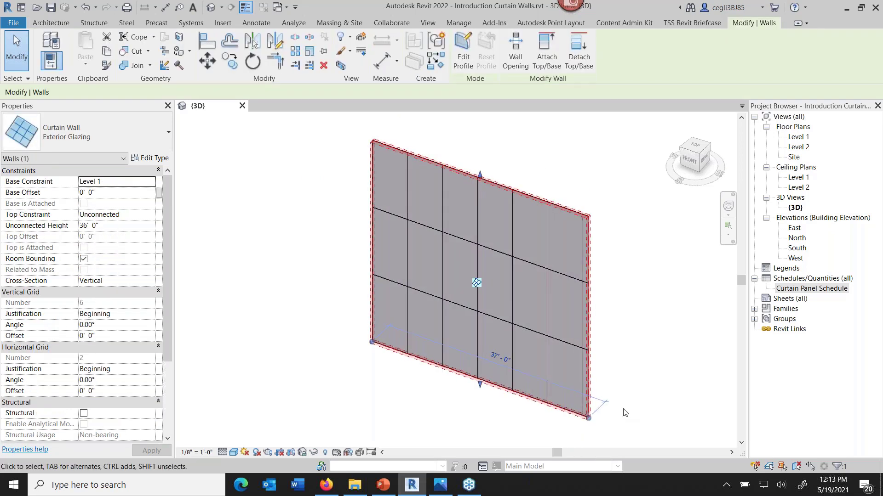
pyautogui.click(624, 413)
pyautogui.scroll(3, 629, 409)
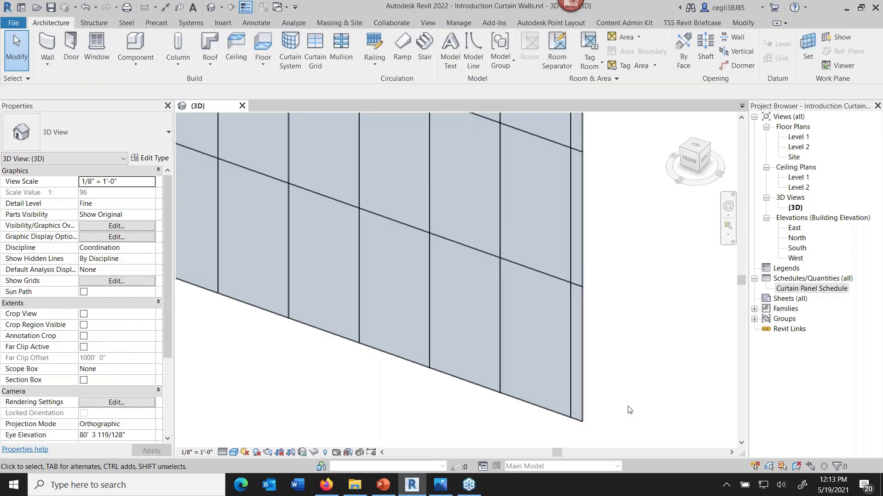
pyautogui.scroll(-3, 629, 410)
pyautogui.click(510, 181)
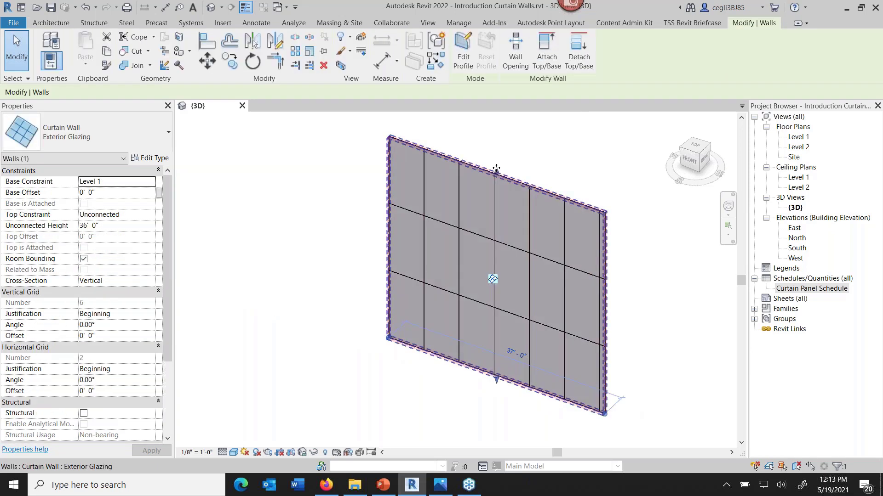
pyautogui.moveTo(496, 168); pyautogui.dragTo(496, 161)
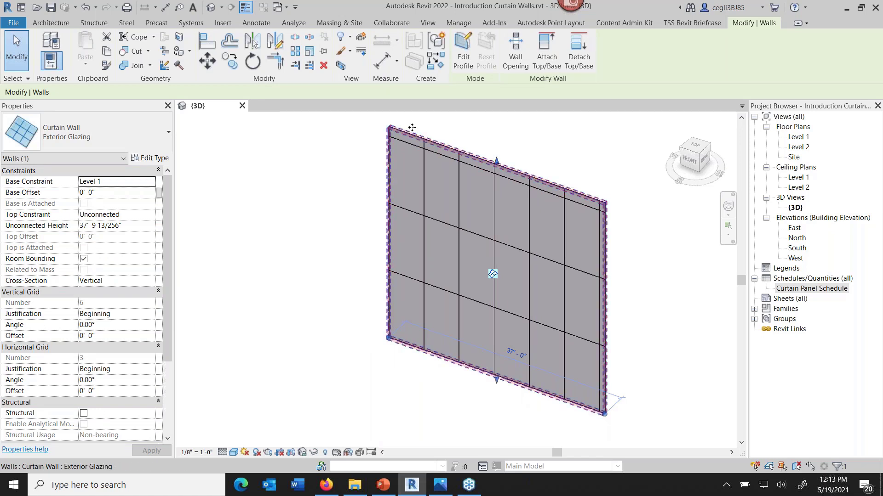
# Step: Undo the curtain wall's height and length changes
pyautogui.click(86, 7)
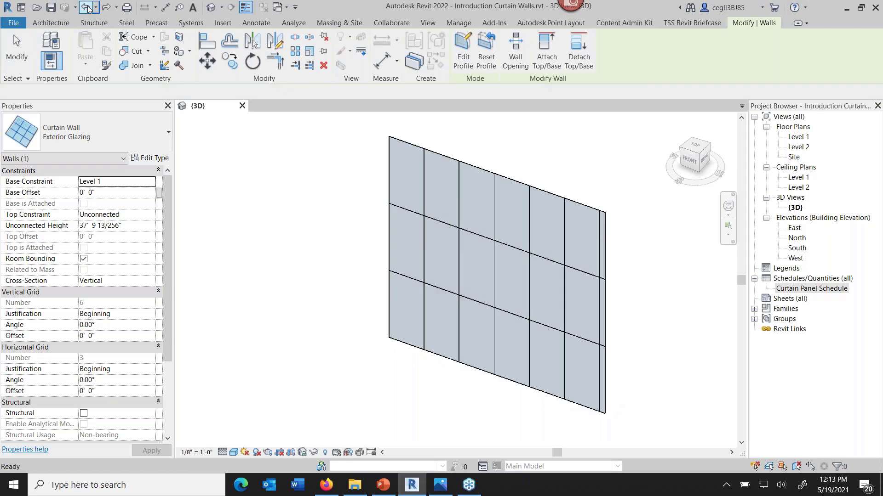
pyautogui.click(86, 8)
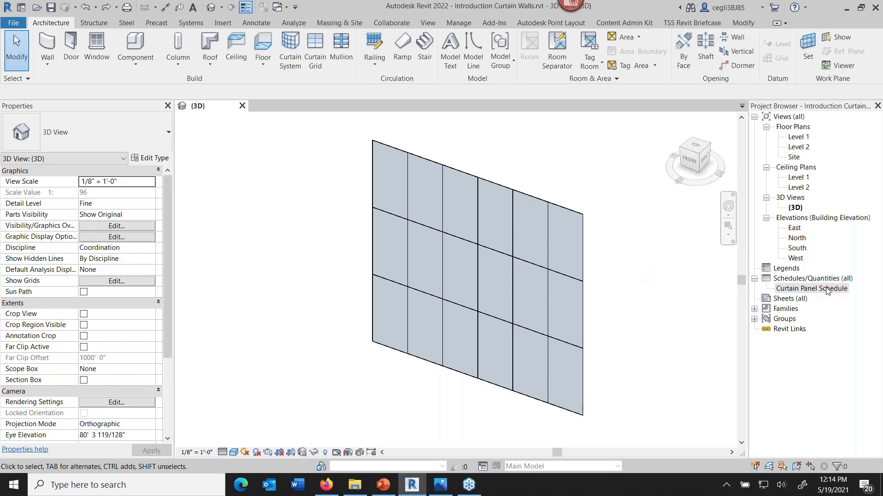
# Step: Open the Curtain Panel Schedule and place it side by side with the 3D view
pyautogui.doubleClick(811, 289)
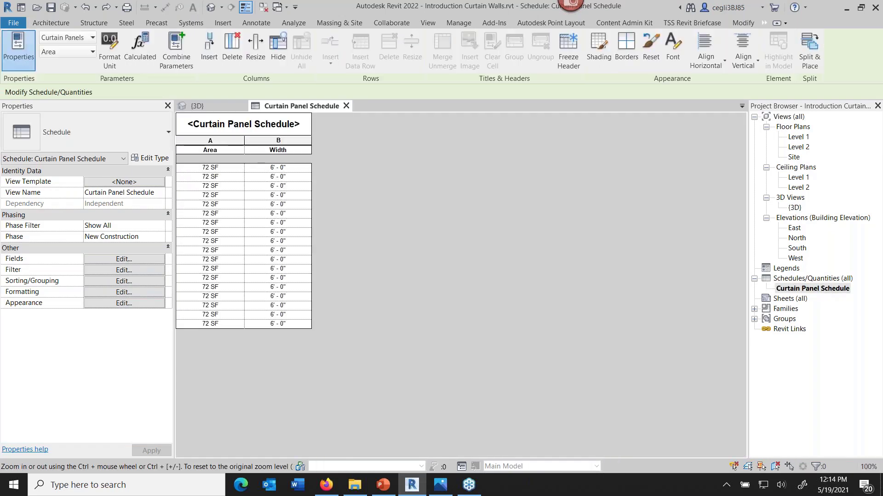
pyautogui.click(198, 106)
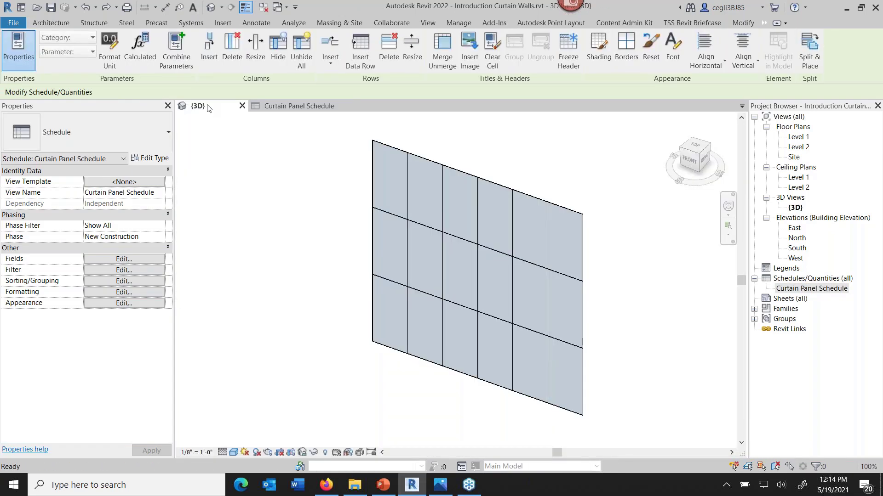
pyautogui.moveTo(298, 106); pyautogui.dragTo(529, 109)
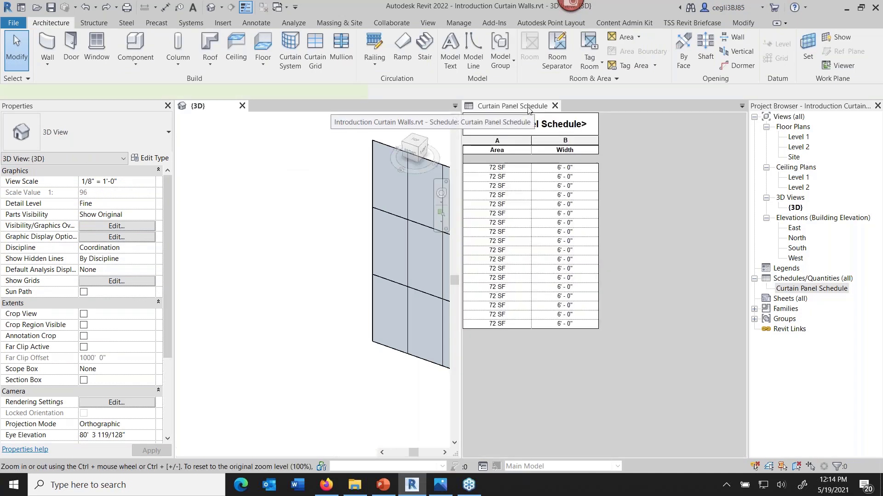
# Step: Enlarge the Curtain Panel Schedule and widen the 3D view so the whole curtain wall fits beside it
pyautogui.click(528, 107)
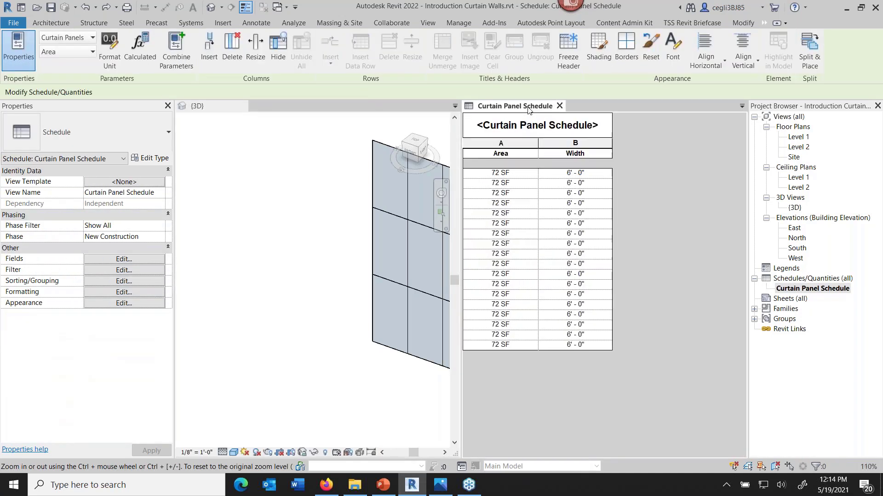
pyautogui.keyDown('ctrl'); pyautogui.scroll(1, 478, 370); pyautogui.keyUp('ctrl')
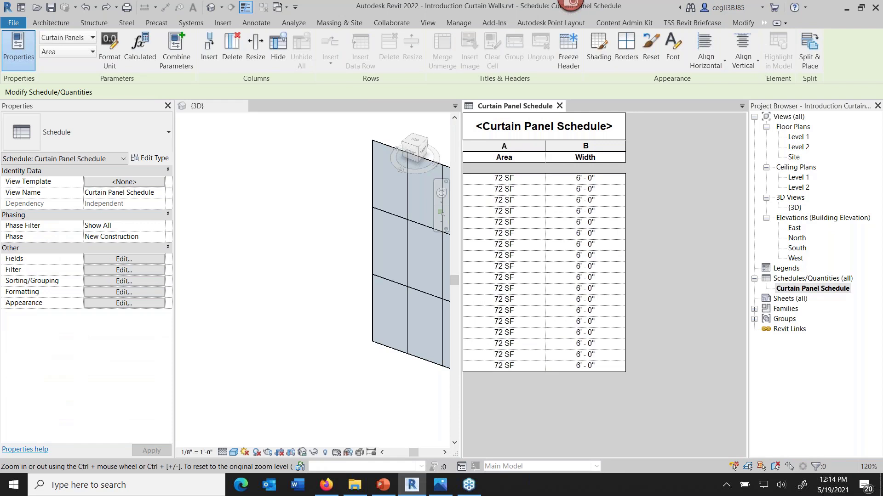
pyautogui.moveTo(464, 392); pyautogui.dragTo(544, 394)
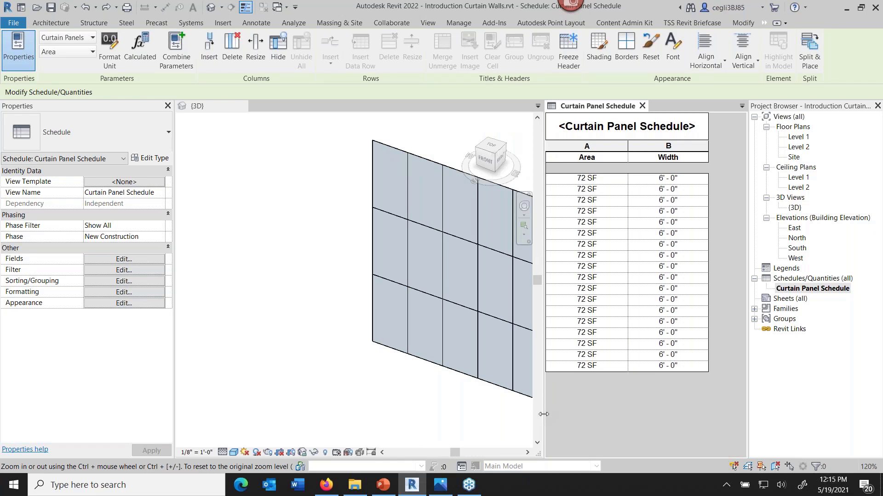
pyautogui.moveTo(544, 416); pyautogui.dragTo(564, 416)
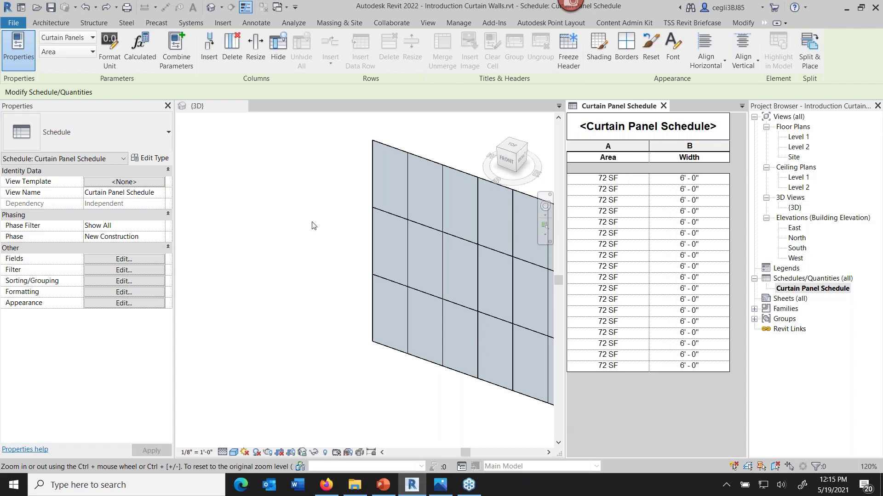
pyautogui.click(297, 230)
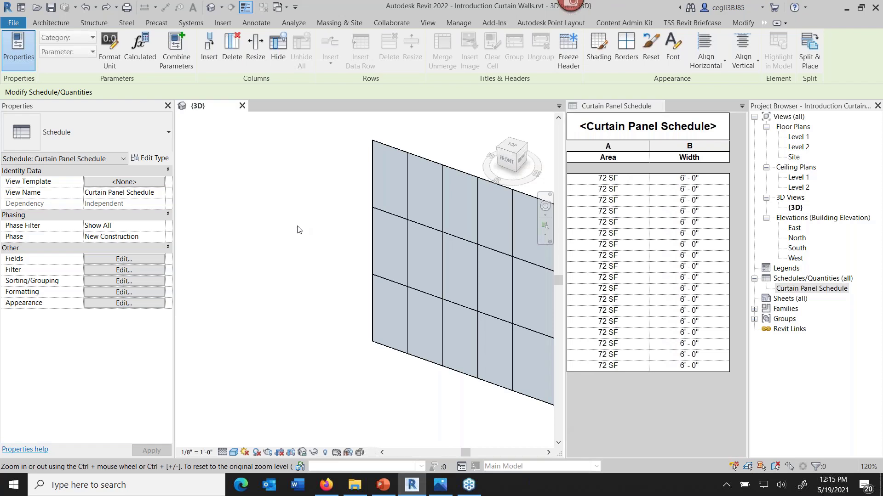
pyautogui.moveTo(297, 229); pyautogui.dragTo(208, 228, button='middle')
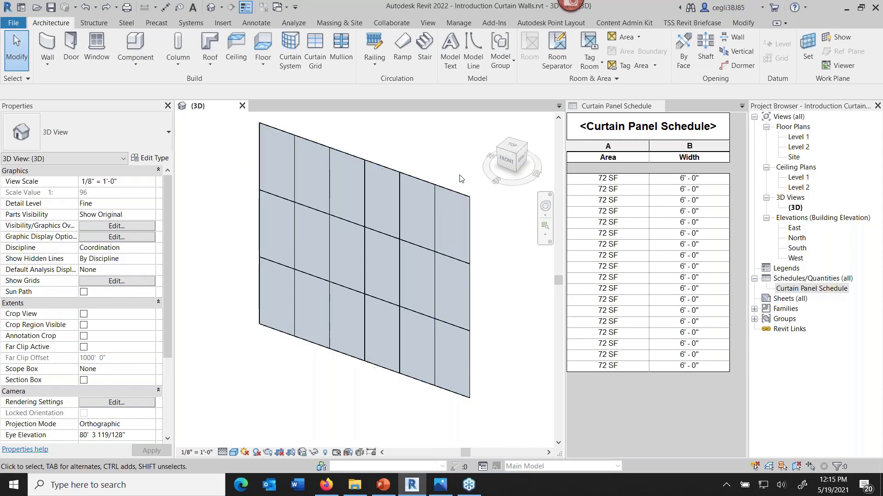
# Step: Place a 2.5" x 5" rectangular mullion along the full height of the curtain wall's middle vertical grid line
pyautogui.click(342, 50)
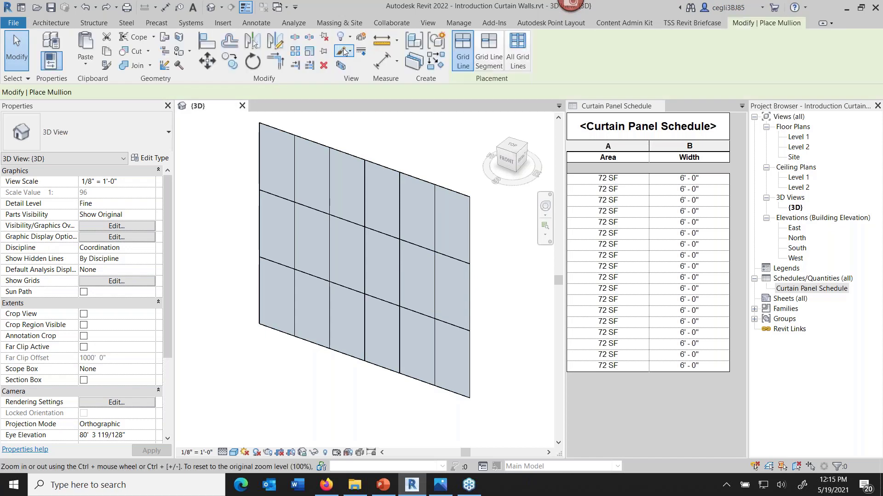
pyautogui.click(365, 196)
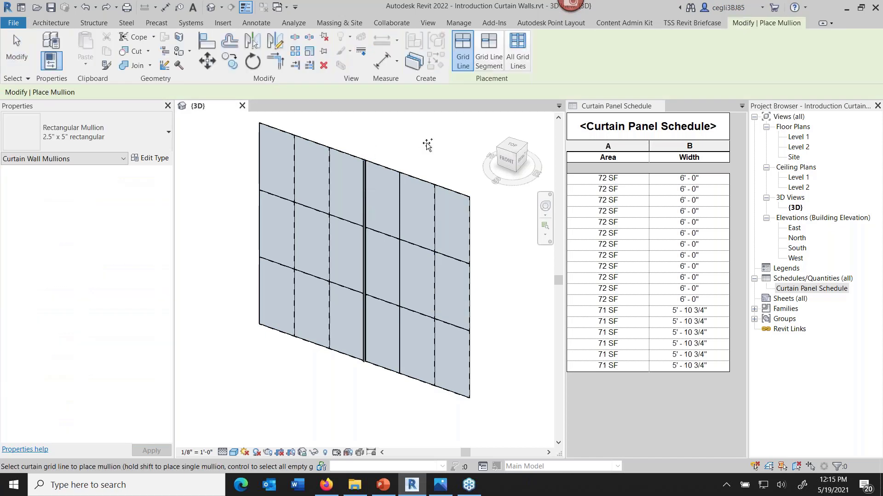
pyautogui.click(20, 52)
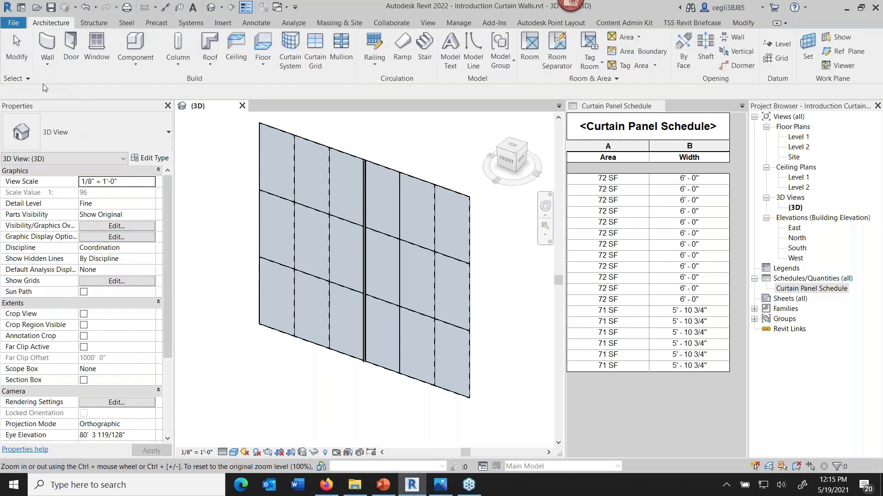
pyautogui.click(366, 163)
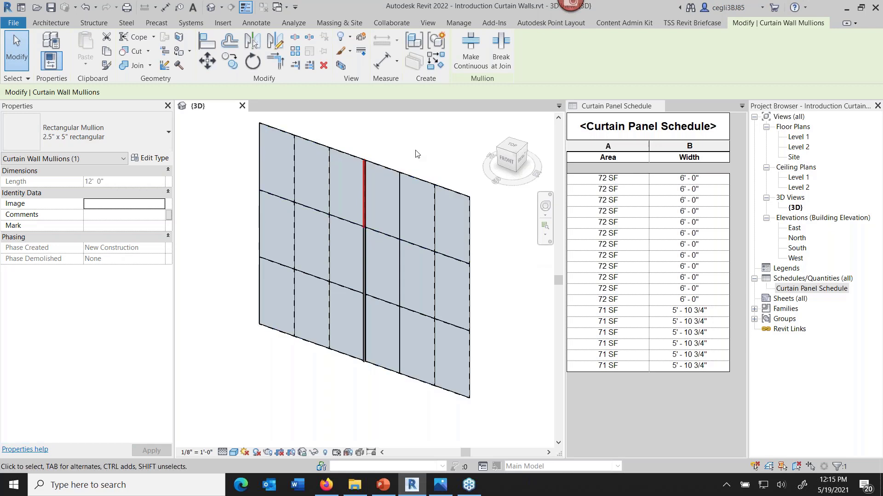
pyautogui.click(417, 165)
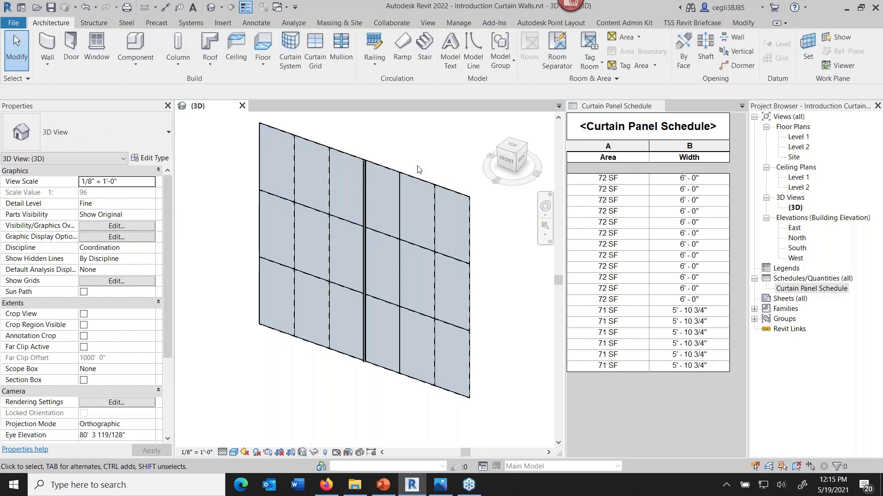
# Step: Highlight the 71 SF panels in the model from their schedule rows to see where they lie
pyautogui.click(618, 312)
pyautogui.click(635, 333)
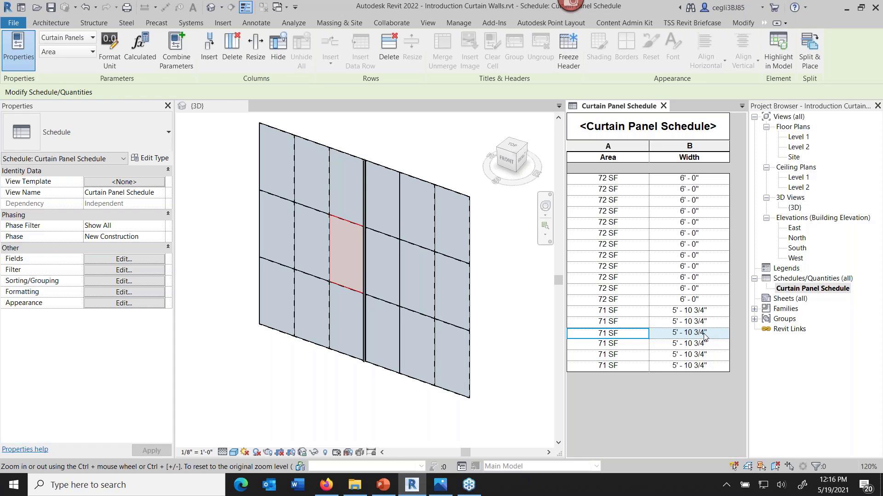
pyautogui.click(428, 155)
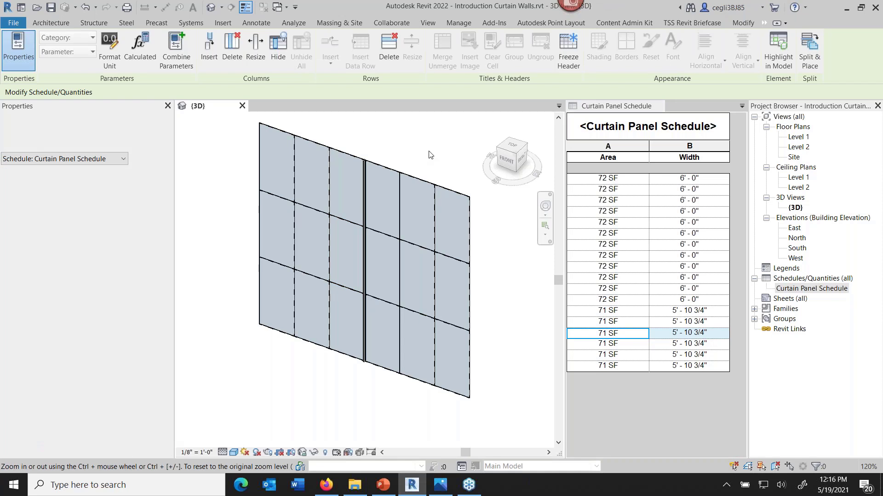
pyautogui.click(424, 159)
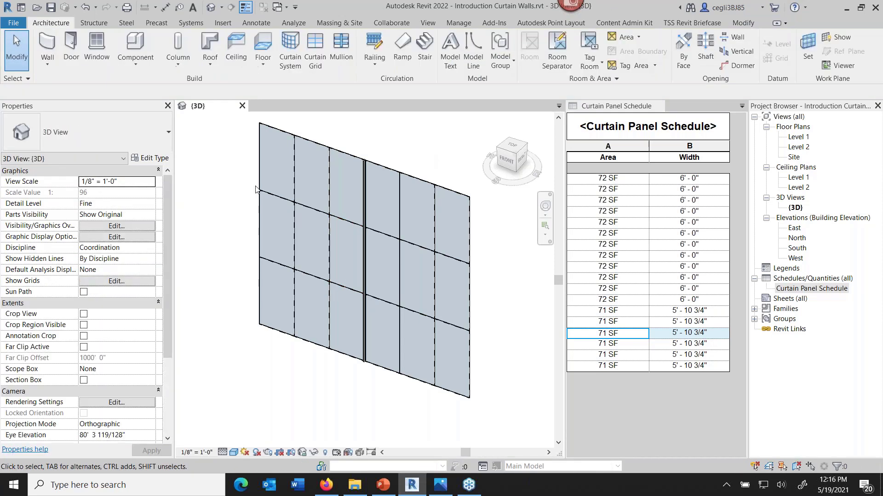
# Step: Enable Adjust for Mullion Size for the vertical grid in the curtain wall's Exterior Glazing type
pyautogui.click(256, 189)
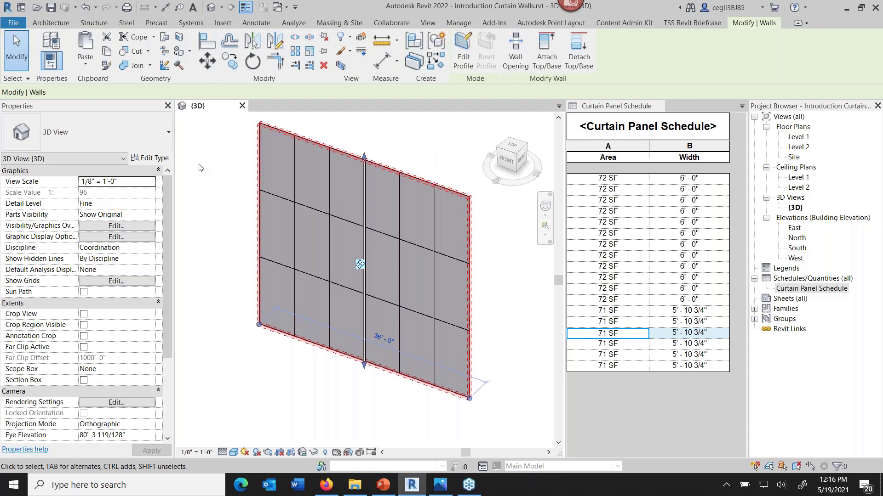
pyautogui.click(150, 157)
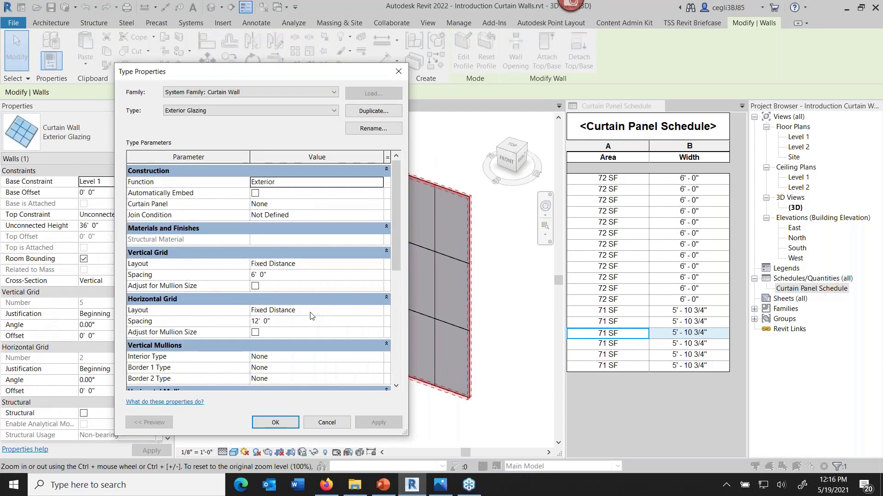
pyautogui.click(255, 286)
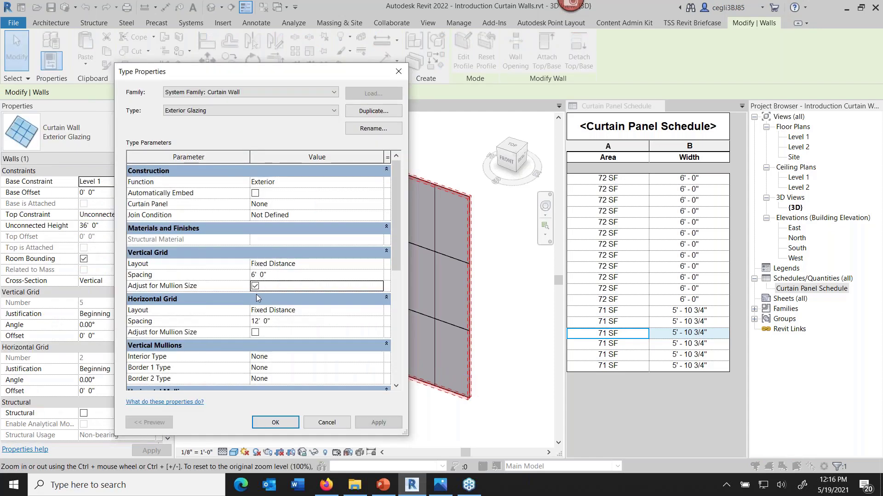
pyautogui.click(274, 424)
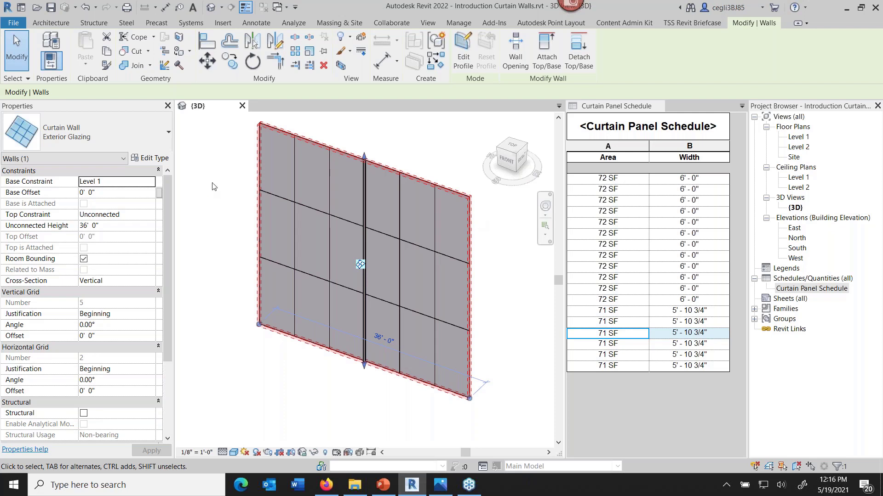
# Step: Set the Exterior Glazing type's vertical grid spacing to 6' 2.5" and its interior vertical mullions to Rectangular Mullion: 2.5" x 5" rectangular
pyautogui.click(148, 162)
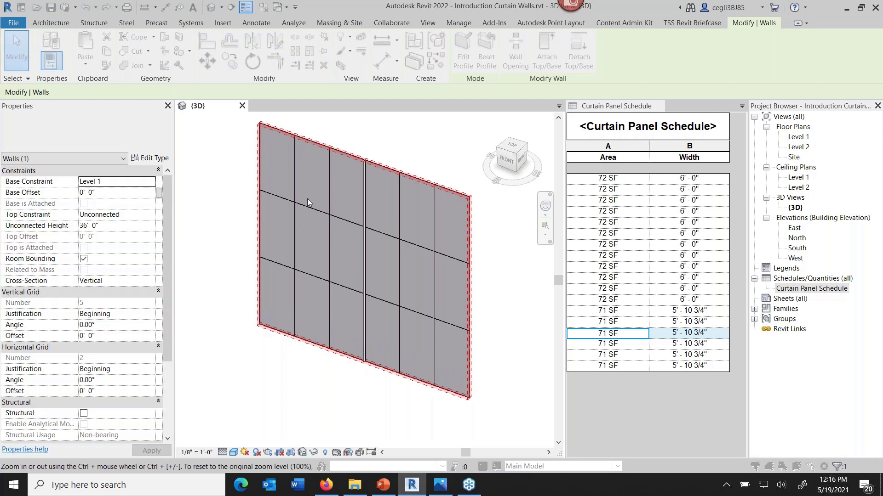
pyautogui.doubleClick(261, 275)
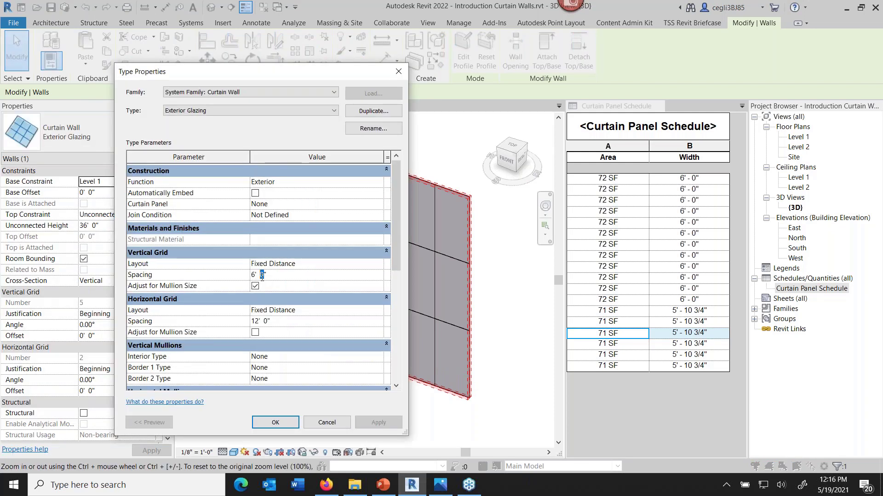
pyautogui.write('2.5')
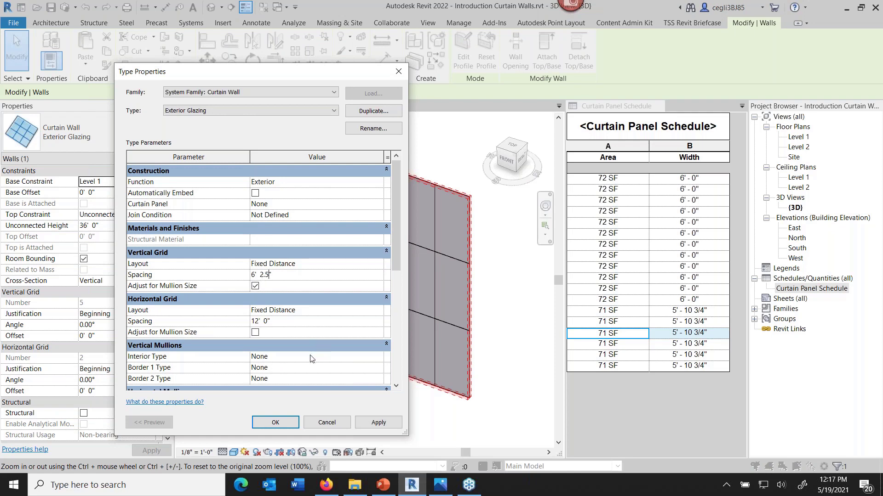
pyautogui.click(366, 357)
pyautogui.click(378, 357)
pyautogui.click(301, 405)
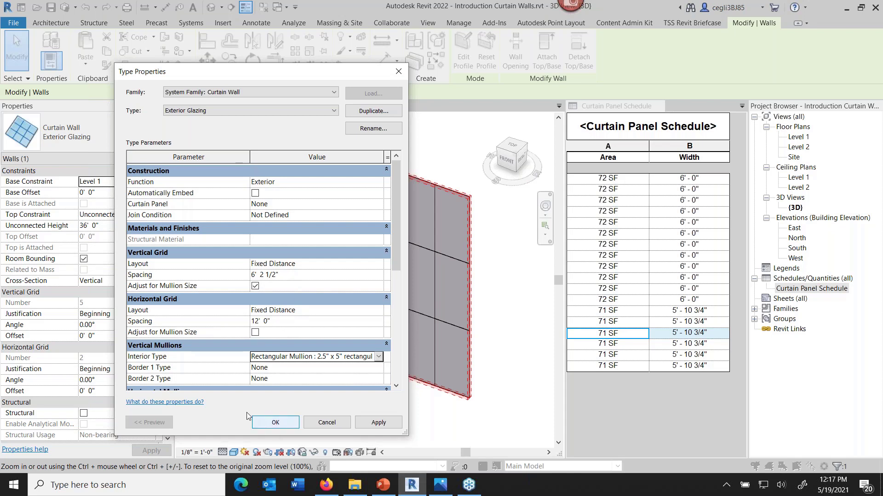
pyautogui.click(265, 424)
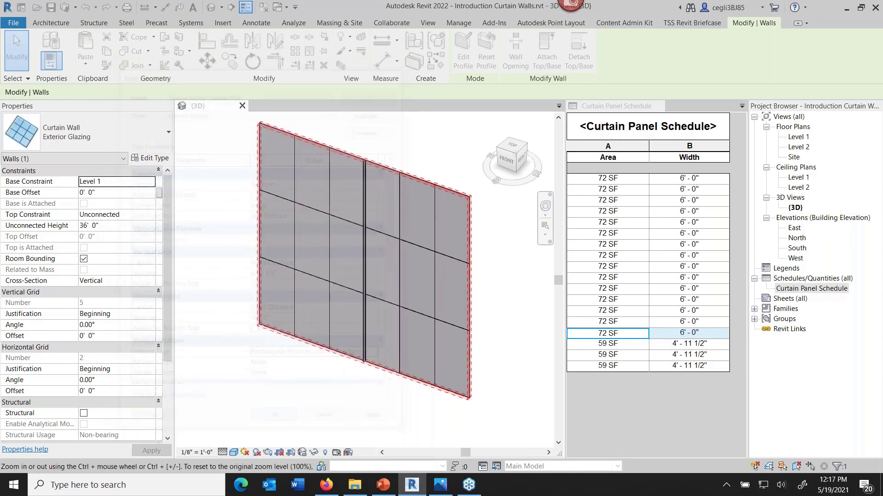
# Step: Compare the panel areas and widths in the schedule with the panels between the vertical mullions
pyautogui.click(620, 322)
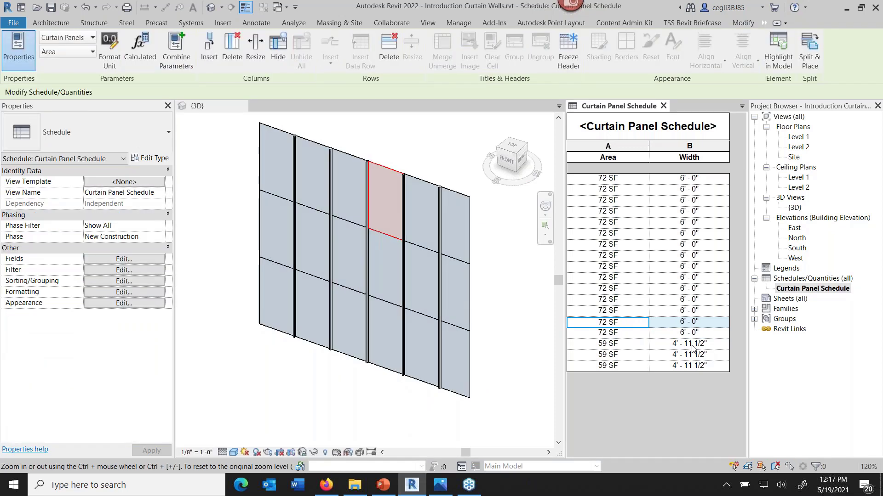
pyautogui.click(488, 396)
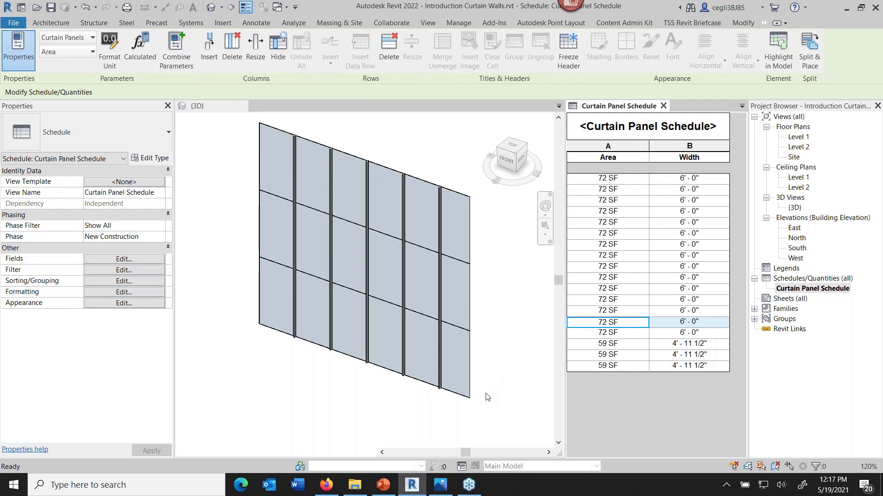
pyautogui.click(486, 397)
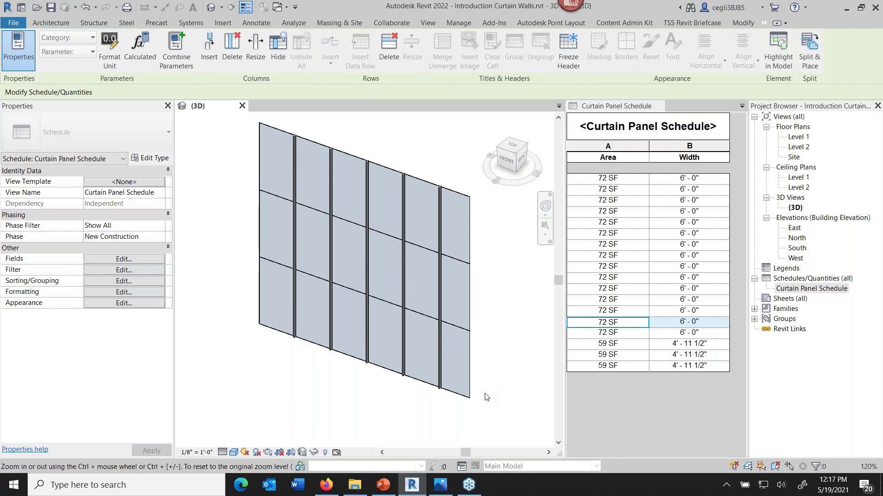
# Step: Set the curtain wall's length to 37' 0 1/2"
pyautogui.click(380, 342)
pyautogui.click(384, 340)
pyautogui.write('37')
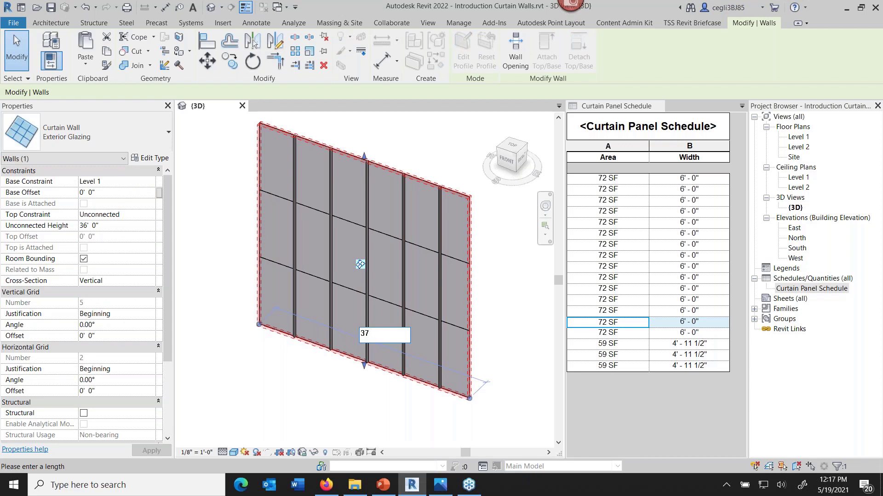
pyautogui.write(' 0 1/2"')
pyautogui.press('Return')
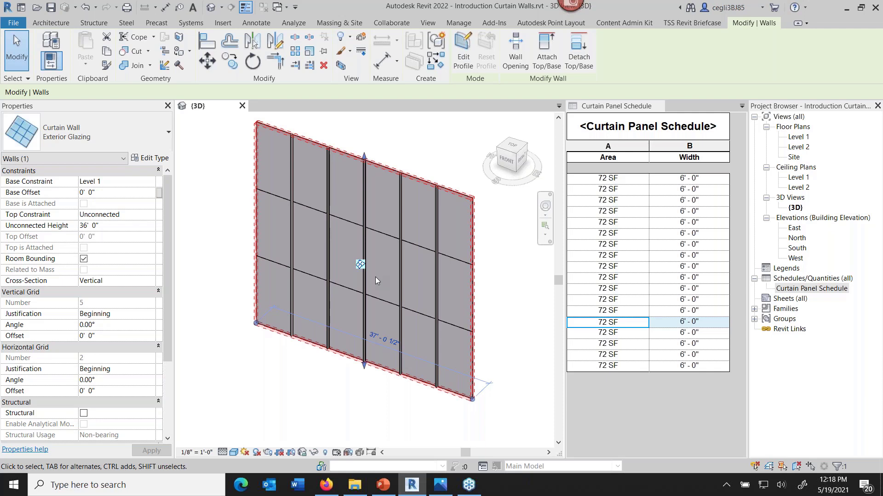
# Step: Close the Curtain Panel Schedule, leaving only the 3D view open
pyautogui.click(659, 106)
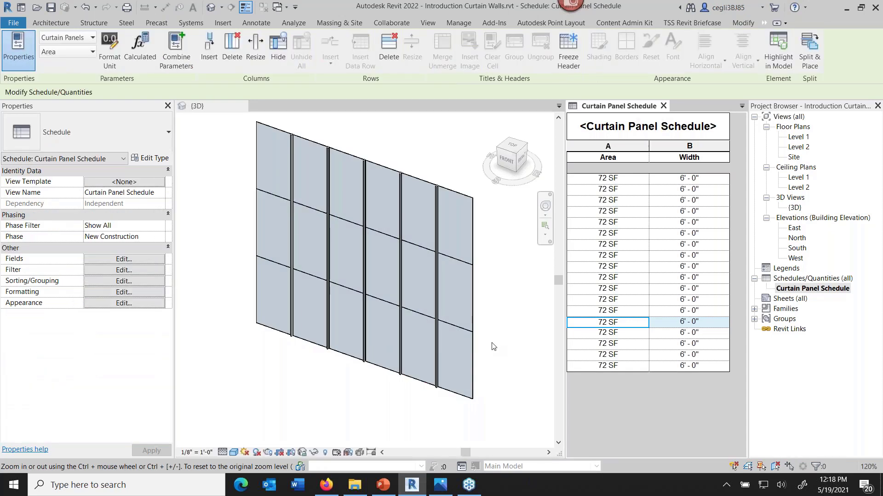
pyautogui.click(663, 107)
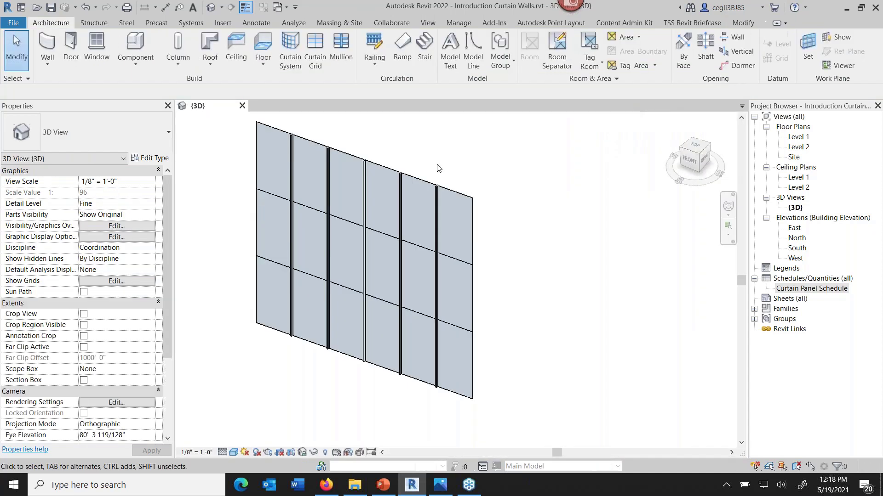
# Step: Select a vertical mullion at the wall's upper edge and examine from the back how it sits relative to the glass panels
pyautogui.scroll(5, 407, 184)
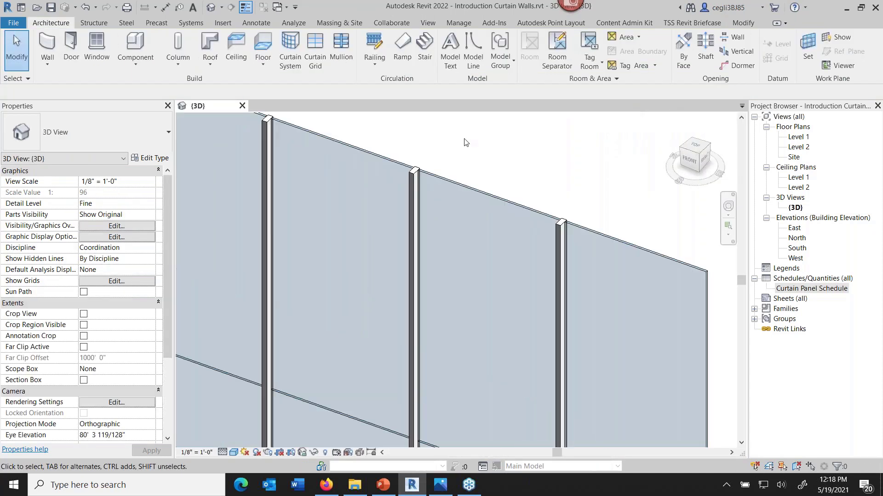
pyautogui.press('Tab')
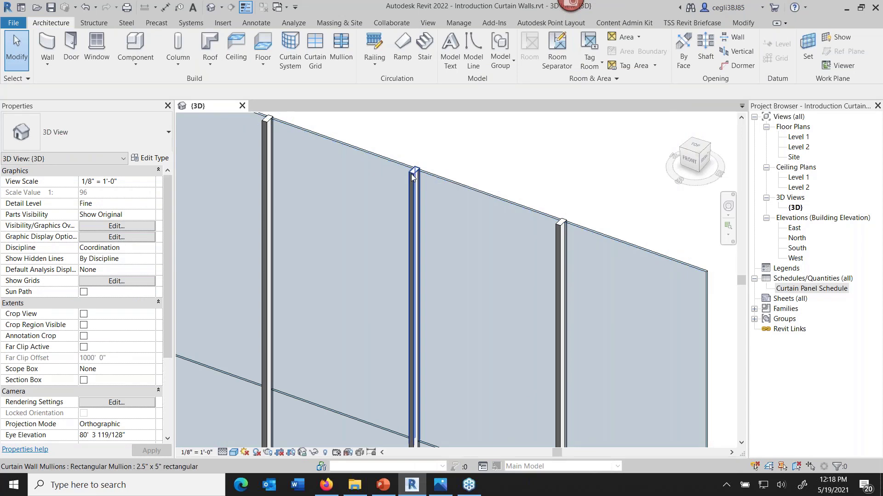
pyautogui.click(412, 178)
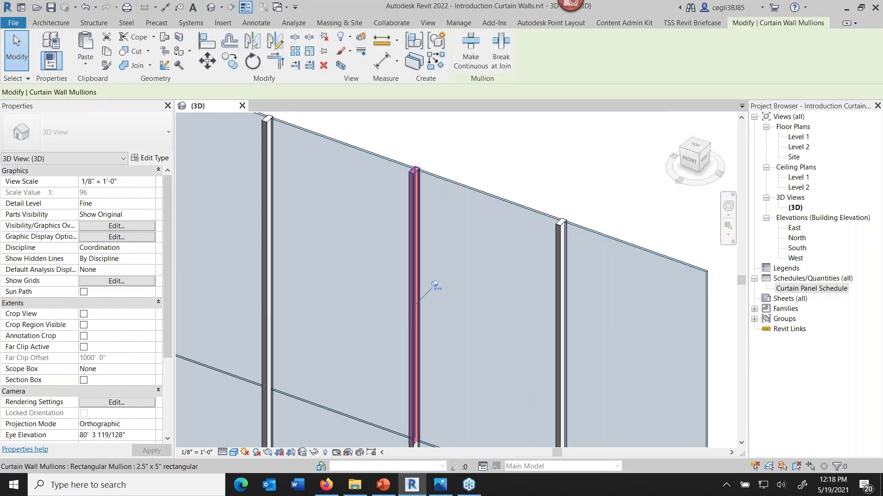
pyautogui.keyDown('shift'); pyautogui.moveTo(491, 197); pyautogui.dragTo(282, 216, button='middle'); pyautogui.keyUp('shift')
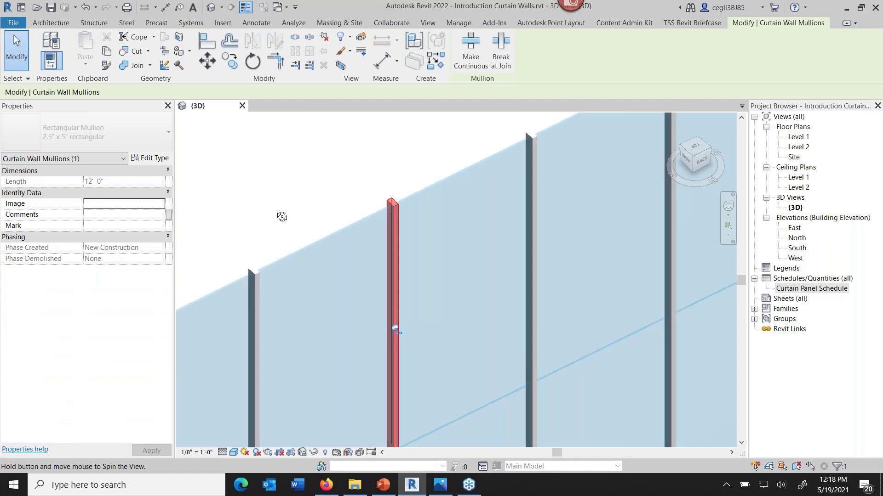
pyautogui.scroll(5, 390, 169)
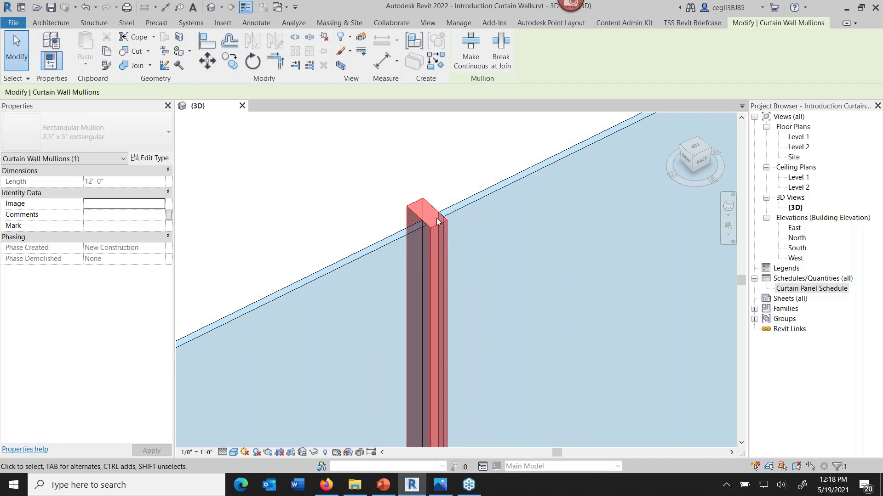
# Step: Examine from the opposite side of the wall how the selected mullion's upper end meets the glass panels
pyautogui.keyDown('shift'); pyautogui.moveTo(446, 250); pyautogui.dragTo(333, 317, button='middle'); pyautogui.keyUp('shift')
pyautogui.moveTo(366, 281); pyautogui.dragTo(446, 166, button='middle')
pyautogui.keyDown('shift'); pyautogui.moveTo(534, 218); pyautogui.dragTo(527, 223, button='middle'); pyautogui.keyUp('shift')
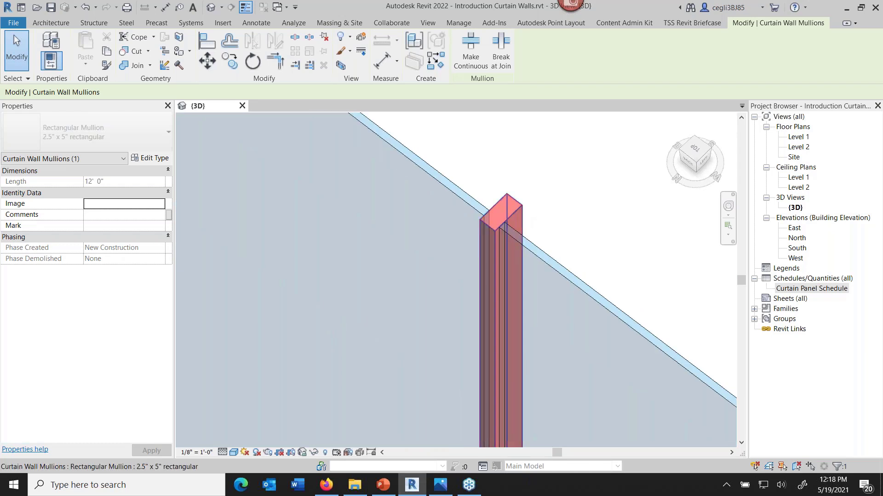
# Step: Switch to Photos, enlarge Coral_PW251.jpg, trace temporary markup around the vertical mullion's cross-section, and return to Revit
pyautogui.moveTo(442, 488)
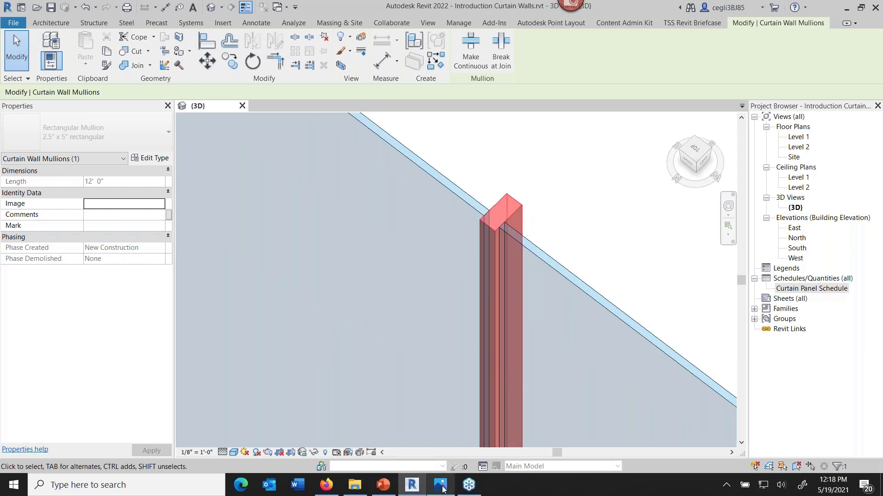
pyautogui.click(442, 486)
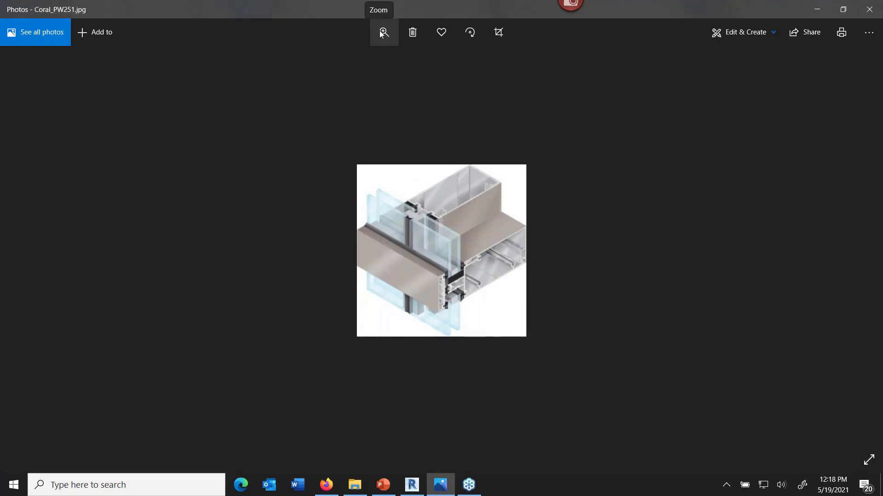
pyautogui.click(382, 34)
pyautogui.moveTo(331, 65); pyautogui.dragTo(392, 63)
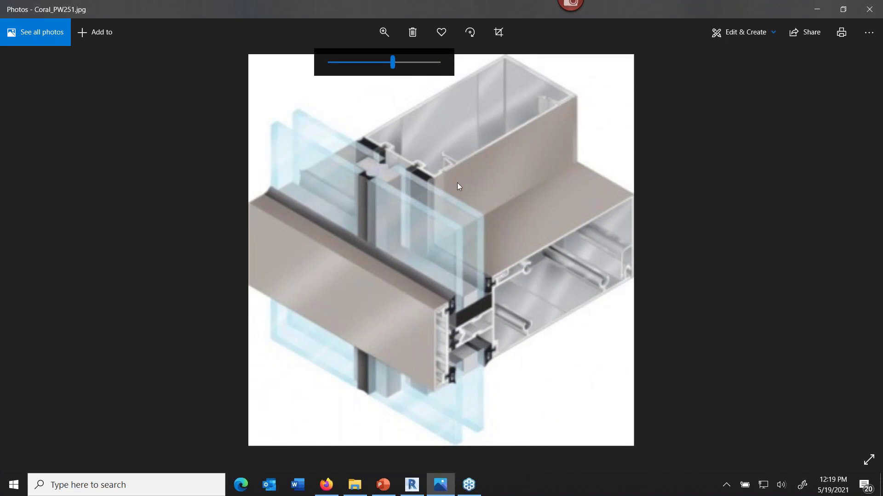
pyautogui.moveTo(456, 185); pyautogui.dragTo(442, 224)
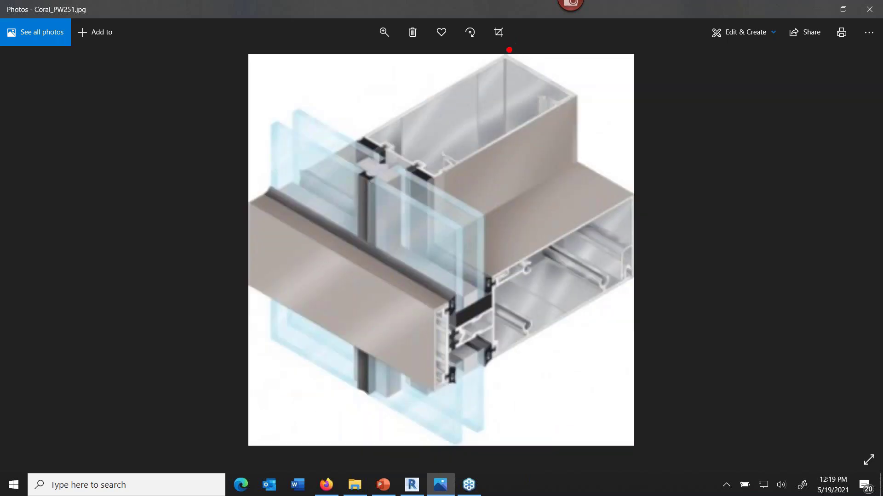
pyautogui.moveTo(506, 55)
pyautogui.mouseDown()
pyautogui.moveTo(391, 116)
pyautogui.moveTo(366, 136)
pyautogui.moveTo(396, 154)
pyautogui.moveTo(357, 174)
pyautogui.moveTo(370, 181)
pyautogui.moveTo(416, 160)
pyautogui.moveTo(434, 176)
pyautogui.moveTo(573, 97)
pyautogui.moveTo(509, 55)
pyautogui.mouseUp()
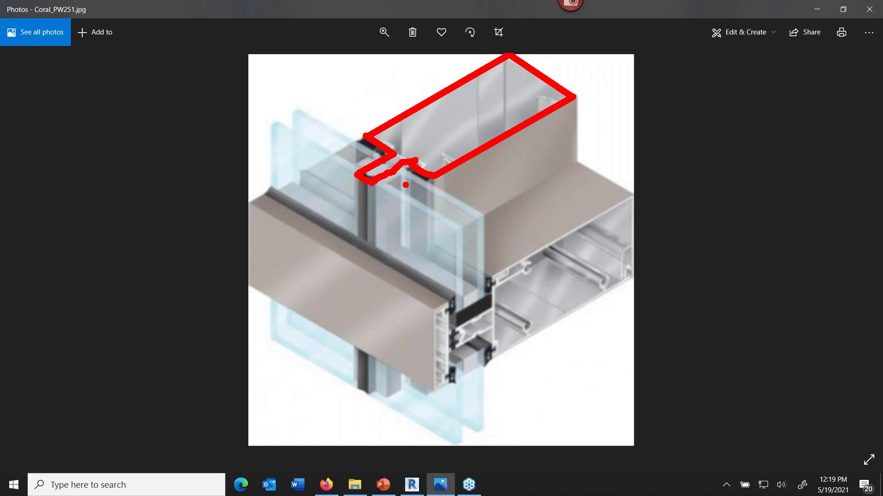
pyautogui.press('Escape')
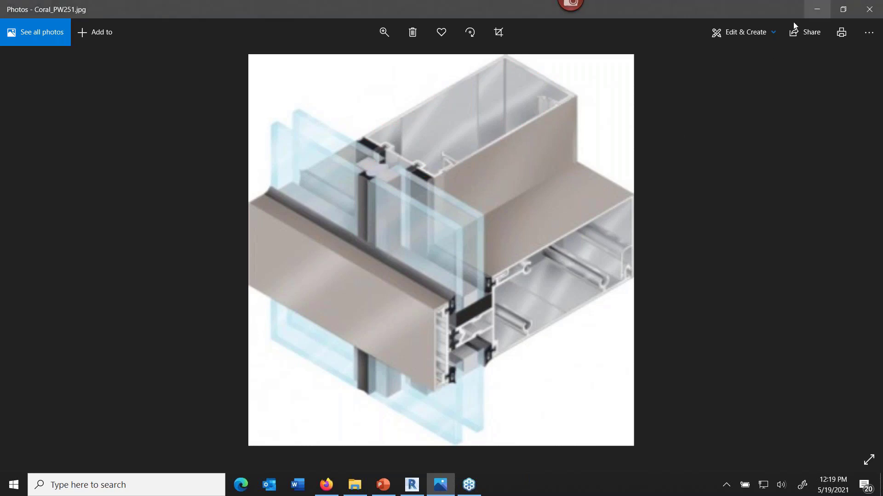
pyautogui.click(817, 9)
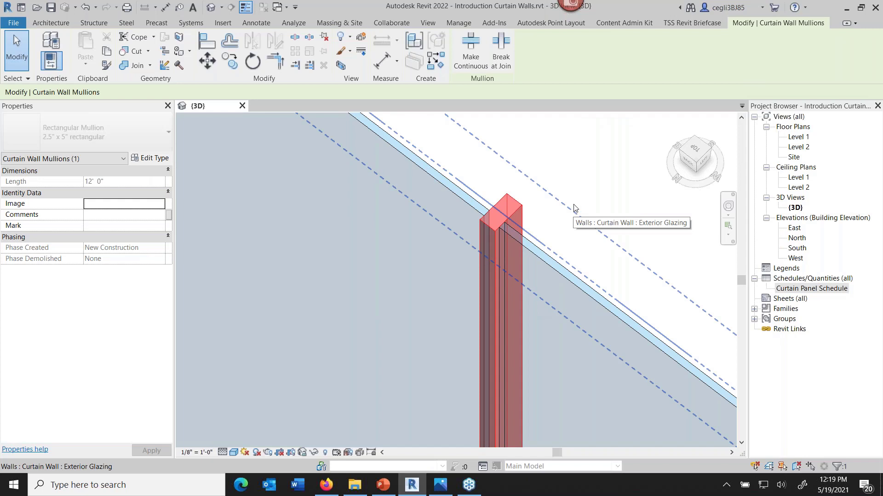
# Step: Deselect the mullion and open the family file 2 x 4_25 Butt Glazing Mullion Profile.rfa from the Curtain Walls folder
pyautogui.press('Escape')
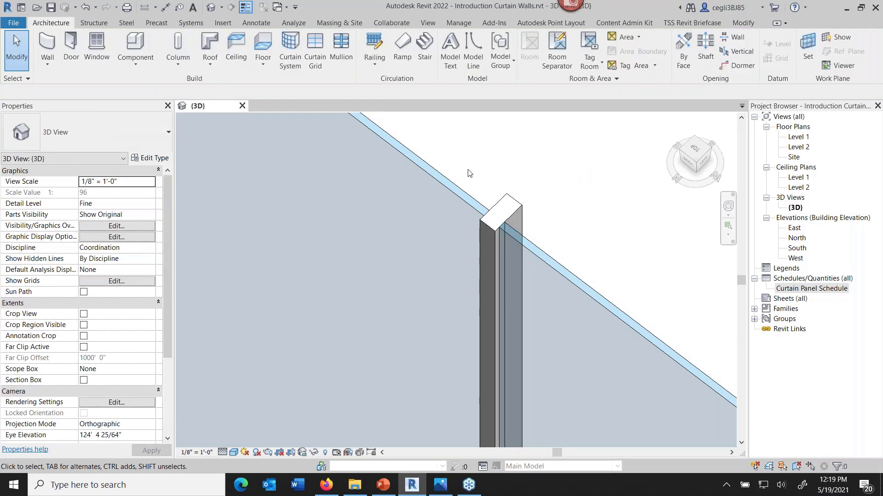
pyautogui.click(37, 8)
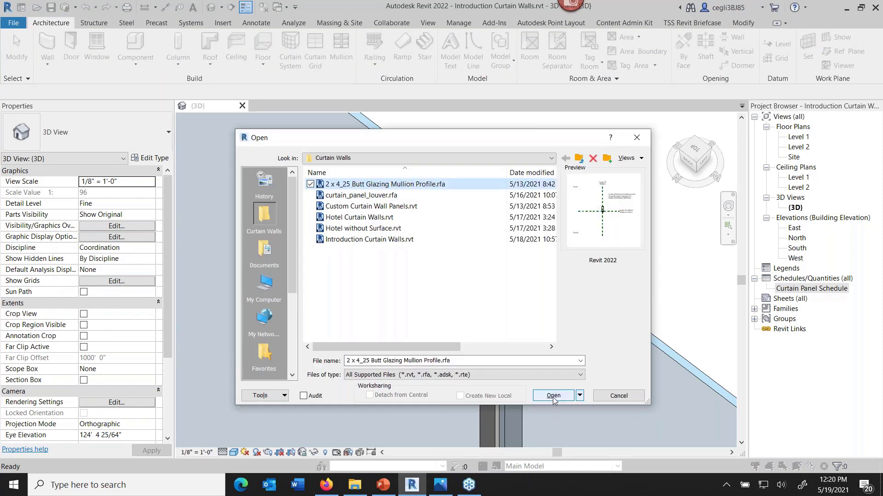
pyautogui.click(553, 396)
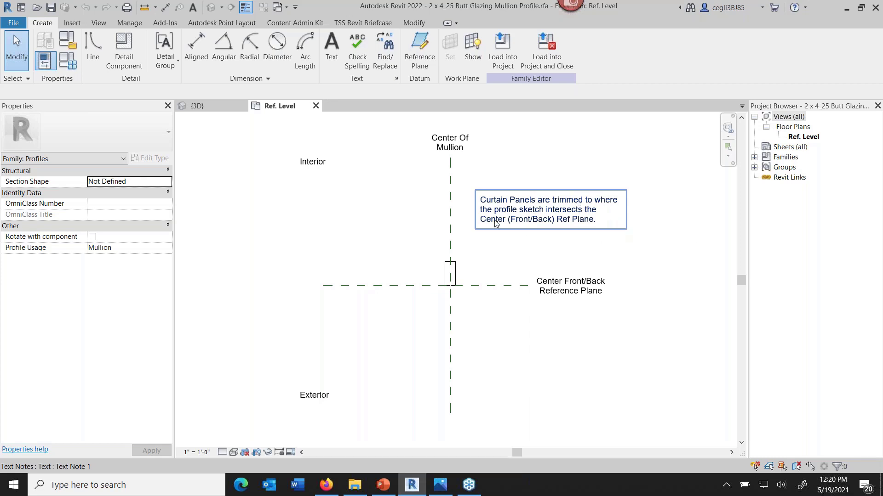
# Step: Select the Center (Front/Back) reference plane, examine how the mullion profile sketch crosses it, and clear the selection
pyautogui.click(513, 289)
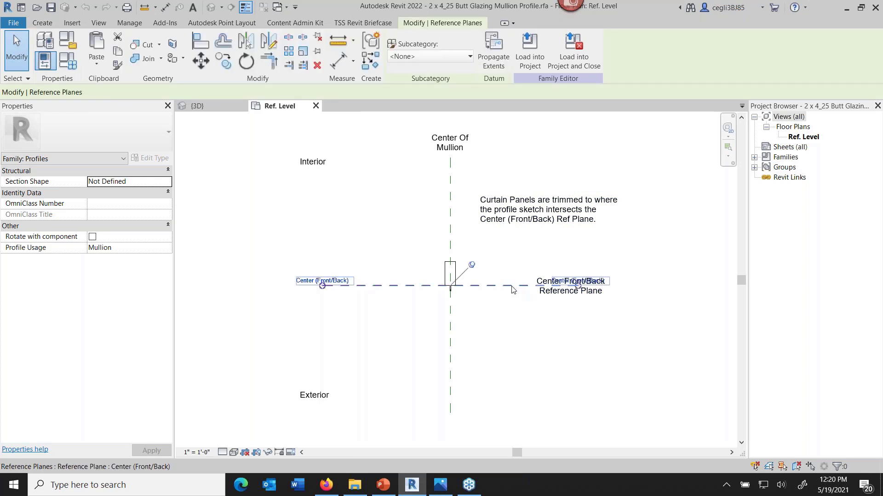
pyautogui.scroll(4, 471, 316)
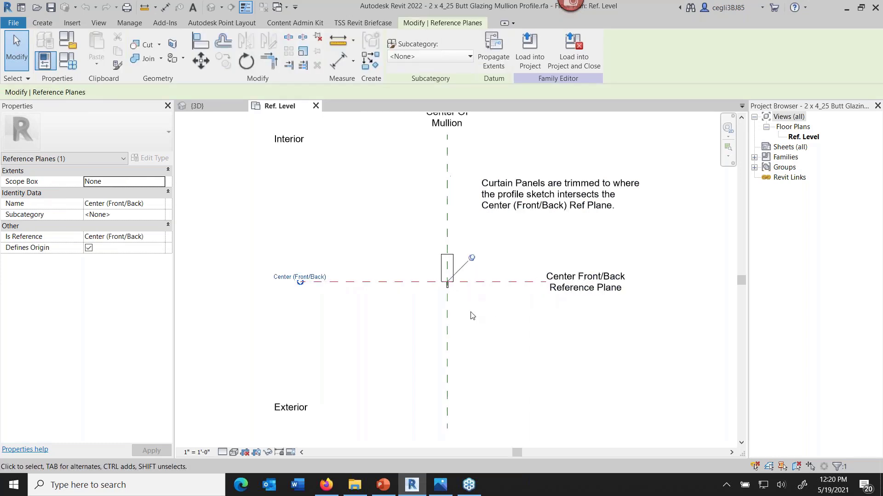
pyautogui.scroll(2, 471, 316)
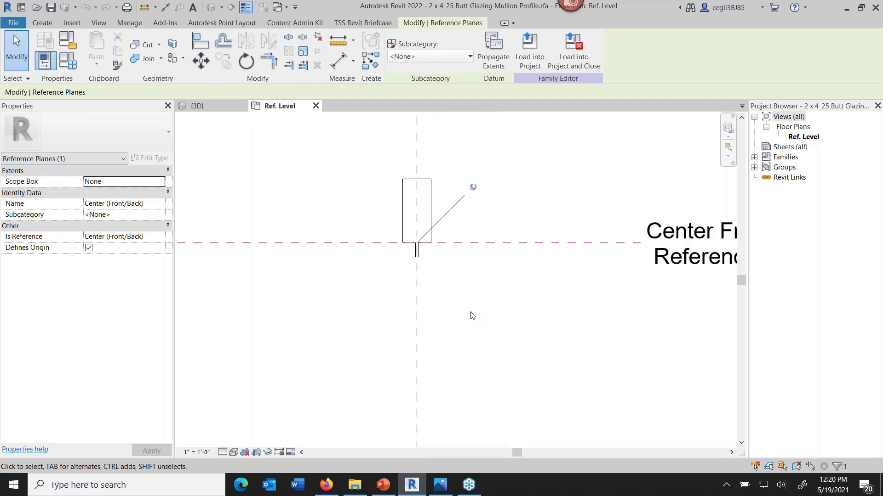
pyautogui.moveTo(471, 313); pyautogui.dragTo(540, 426, button='middle')
pyautogui.scroll(3, 485, 366)
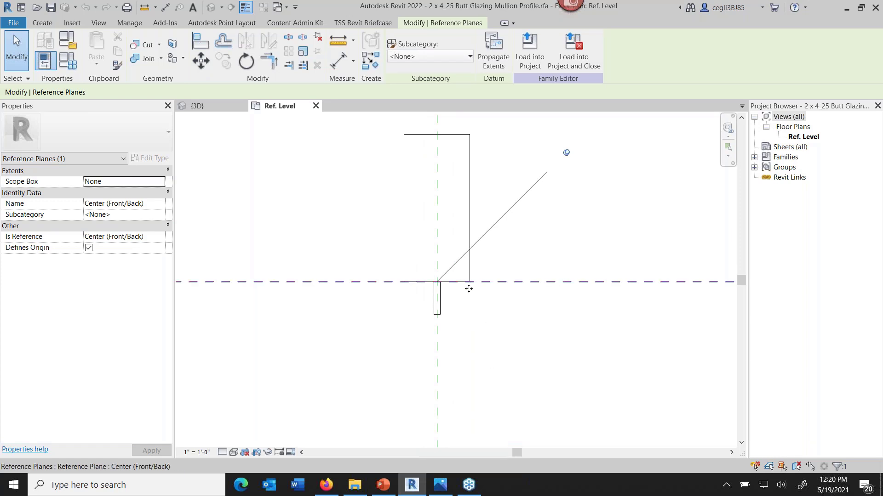
pyautogui.click(478, 317)
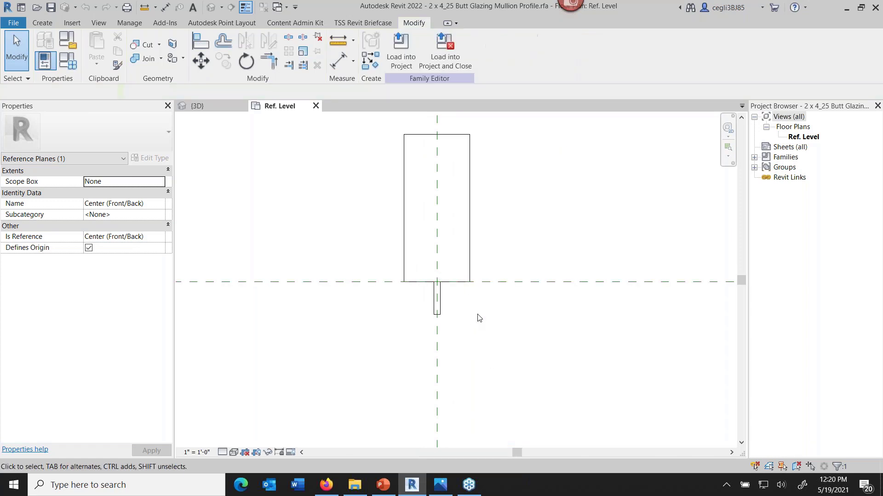
pyautogui.moveTo(481, 320); pyautogui.dragTo(482, 352, button='middle')
pyautogui.scroll(-1, 478, 345)
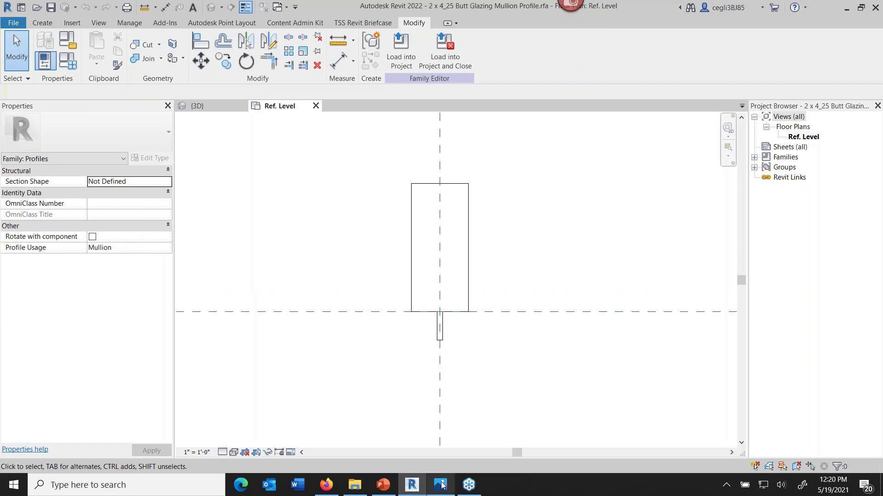
# Step: Compare the profile with the Coral_PW251.jpg photo and examine the gap between its shoulder lines and the Center (Front/Back) reference plane
pyautogui.click(441, 485)
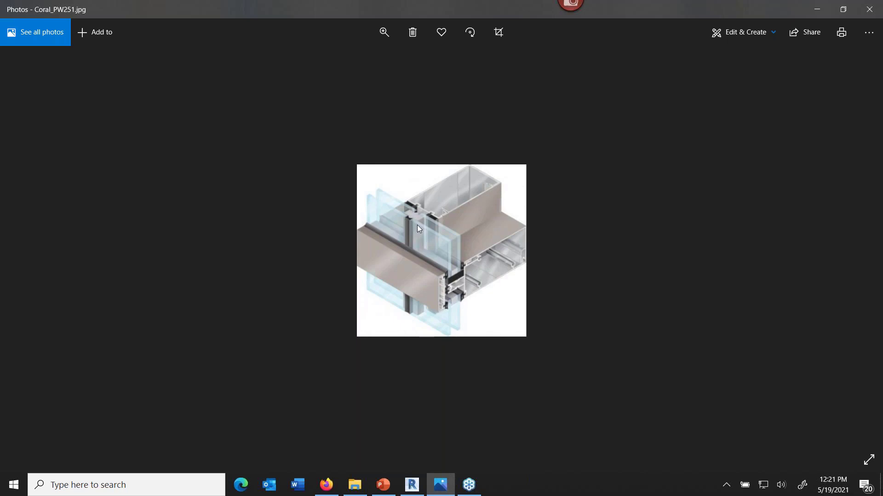
pyautogui.click(814, 13)
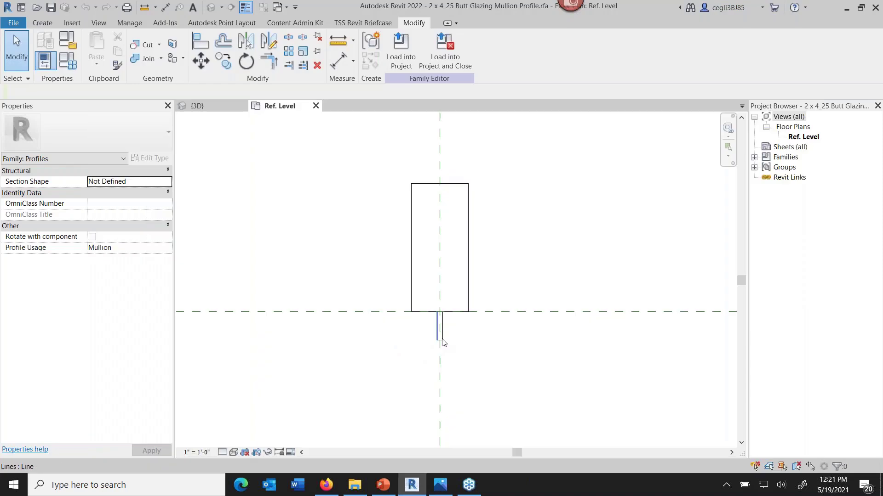
pyautogui.scroll(4, 443, 341)
pyautogui.scroll(3, 442, 339)
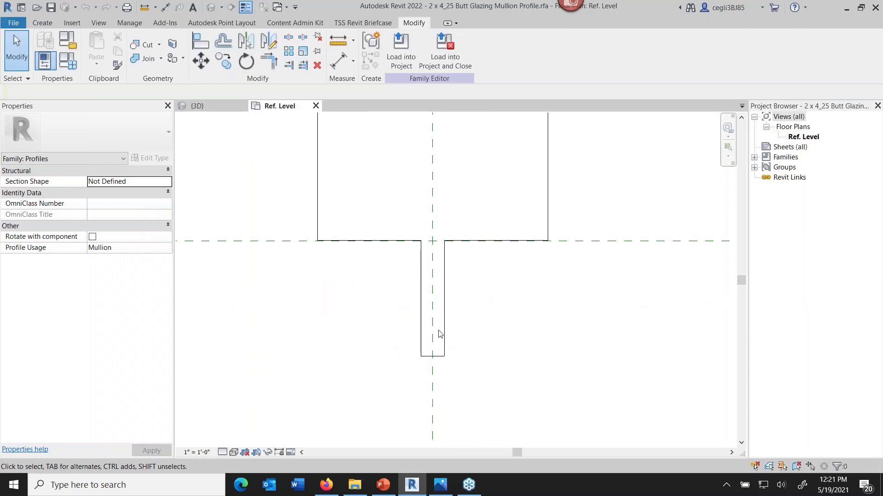
pyautogui.moveTo(530, 305); pyautogui.dragTo(513, 339, button='middle')
pyautogui.scroll(1, 517, 297)
pyautogui.scroll(5, 519, 298)
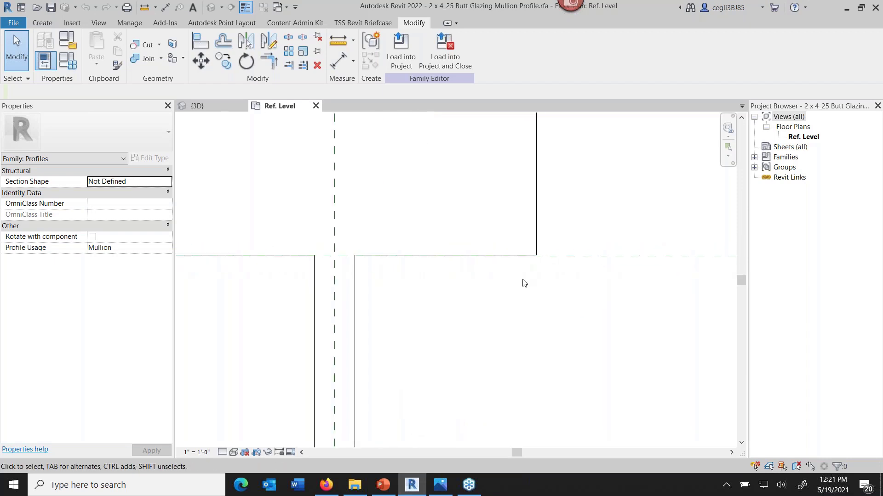
pyautogui.moveTo(513, 267); pyautogui.dragTo(676, 287, button='middle')
pyautogui.scroll(2, 272, 244)
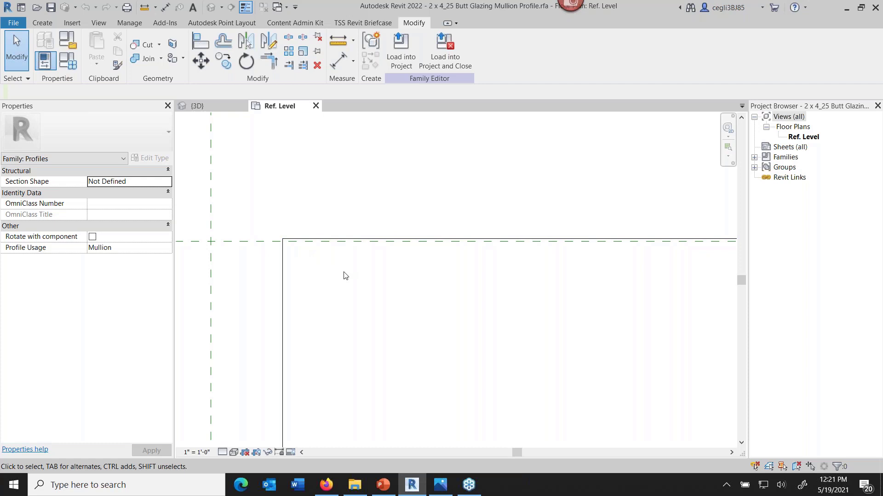
pyautogui.scroll(-2, 345, 275)
pyautogui.scroll(-6, 346, 275)
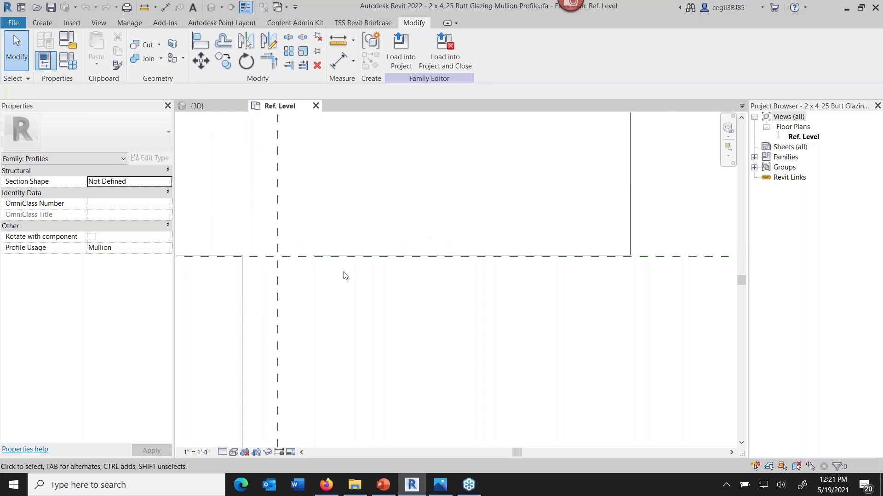
pyautogui.moveTo(360, 321); pyautogui.dragTo(408, 357, button='middle')
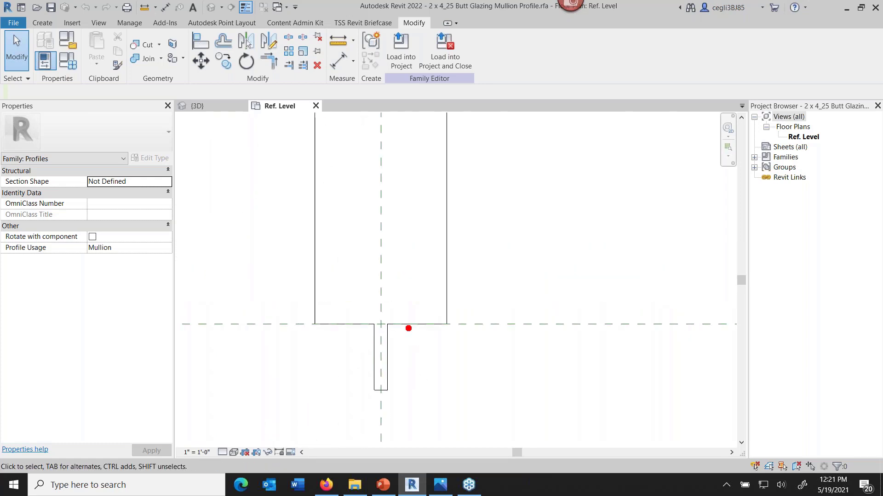
# Step: Draw temporary marks on both sides of the profile's narrow stem with an arrow towards it, and clear the markup
pyautogui.moveTo(409, 325); pyautogui.dragTo(409, 363)
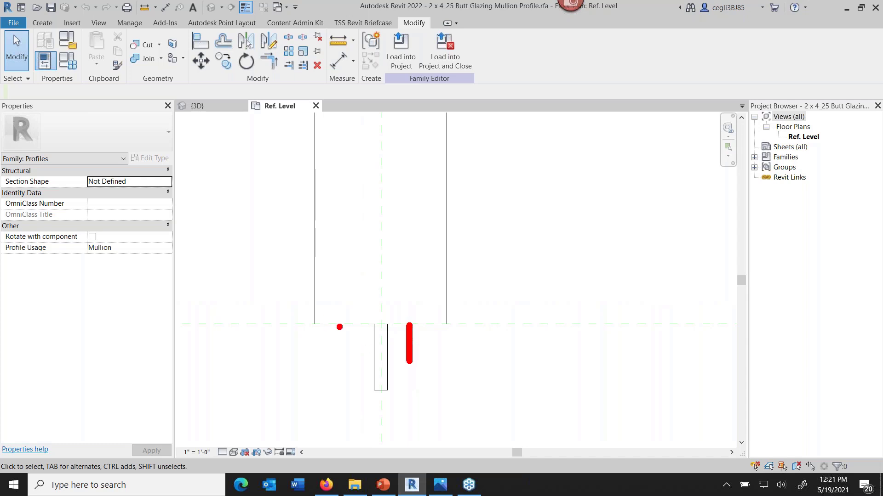
pyautogui.moveTo(347, 327); pyautogui.dragTo(346, 356)
pyautogui.moveTo(493, 349)
pyautogui.mouseDown()
pyautogui.moveTo(411, 350)
pyautogui.moveTo(426, 359)
pyautogui.moveTo(428, 341)
pyautogui.mouseUp()
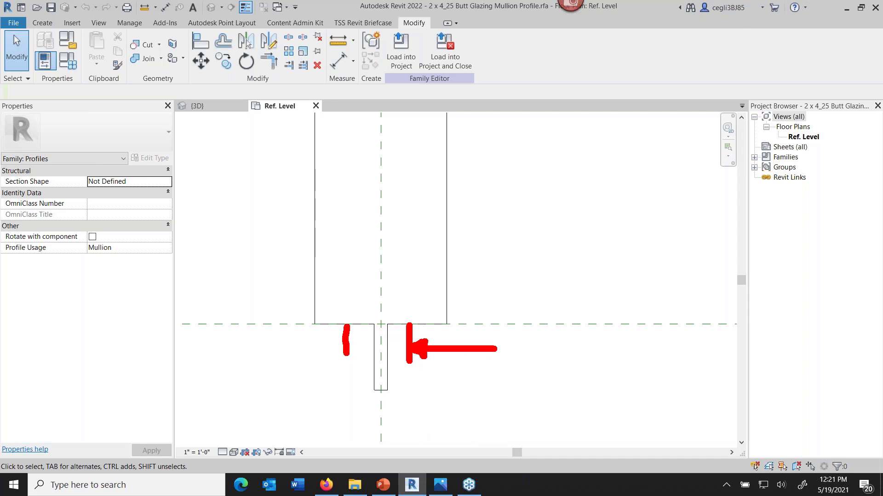
pyautogui.press('Escape')
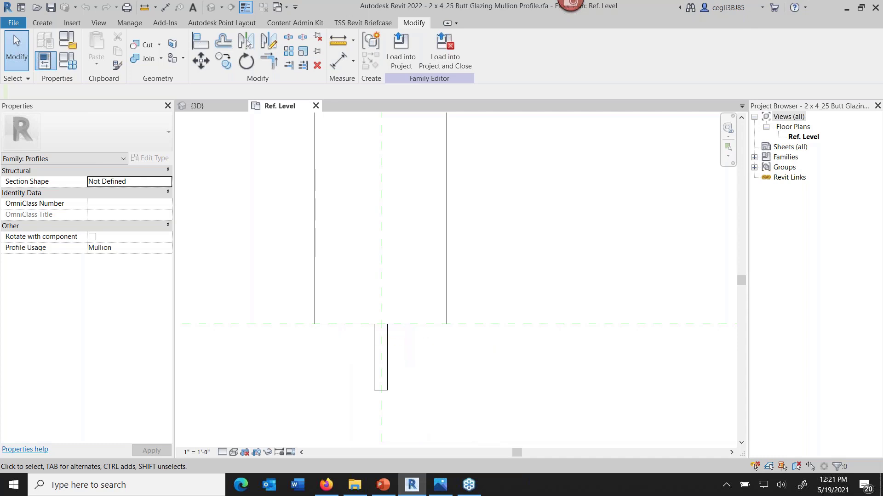
# Step: Load the butt glazing mullion profile into the Introduction Curtain Walls project and close the family
pyautogui.click(458, 62)
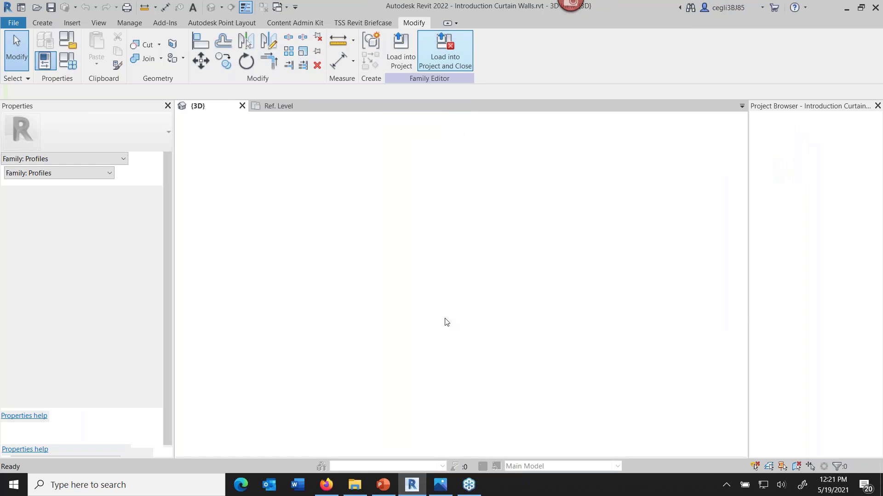
# Step: Select the vertical mullion and rename its 2.5" x 5" rectangular type to Butt Glazing
pyautogui.scroll(-2, 543, 217)
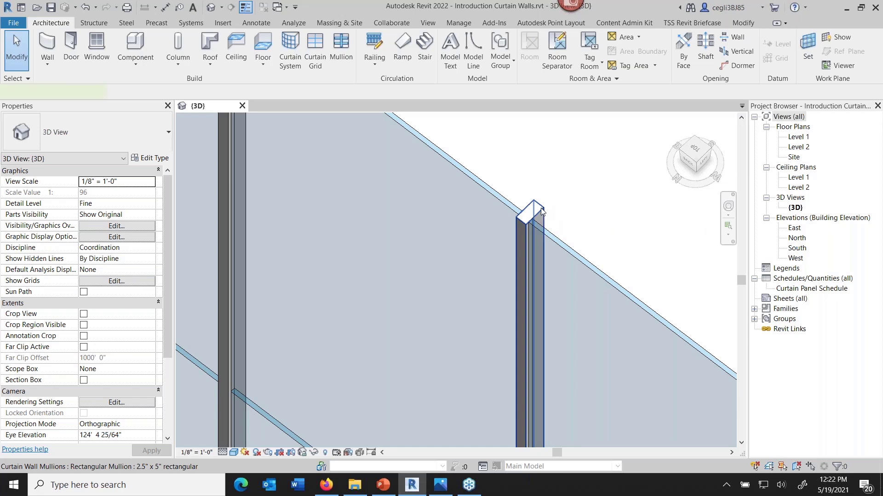
pyautogui.click(542, 211)
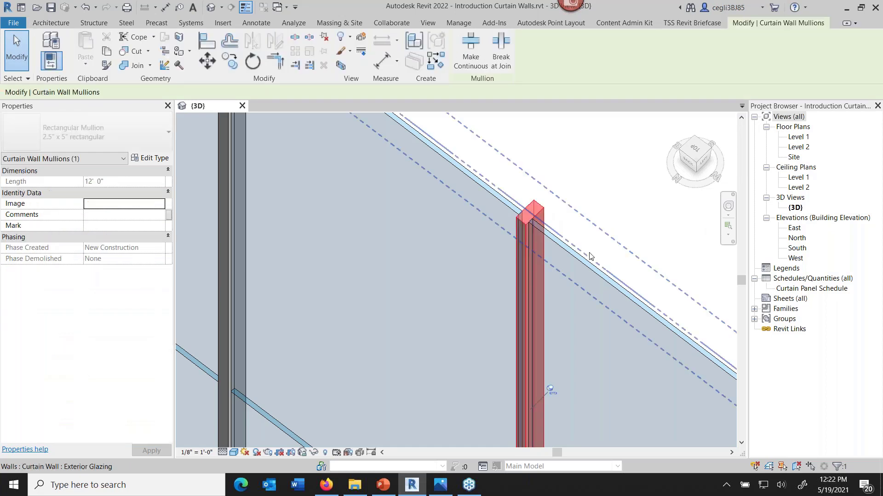
pyautogui.click(147, 159)
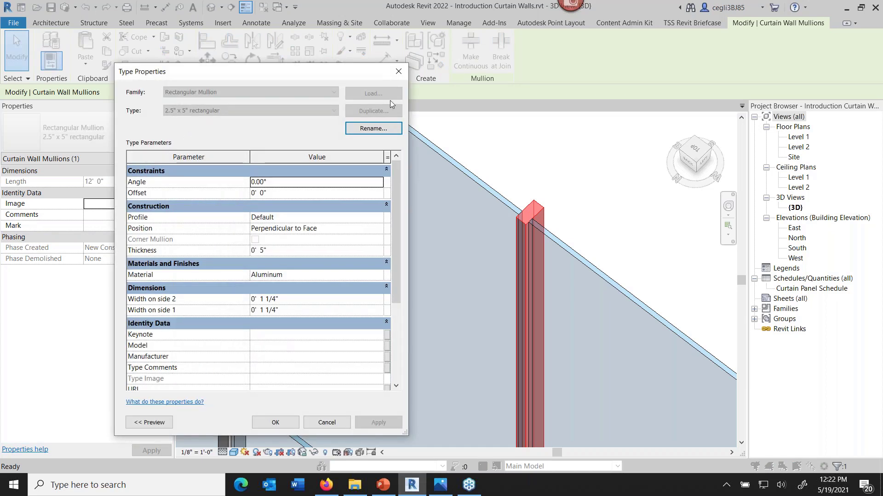
pyautogui.click(372, 129)
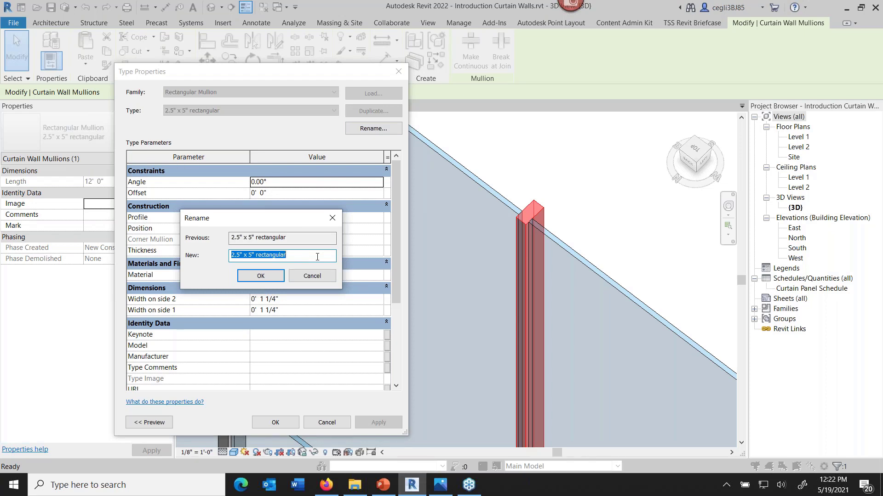
pyautogui.write('Butt')
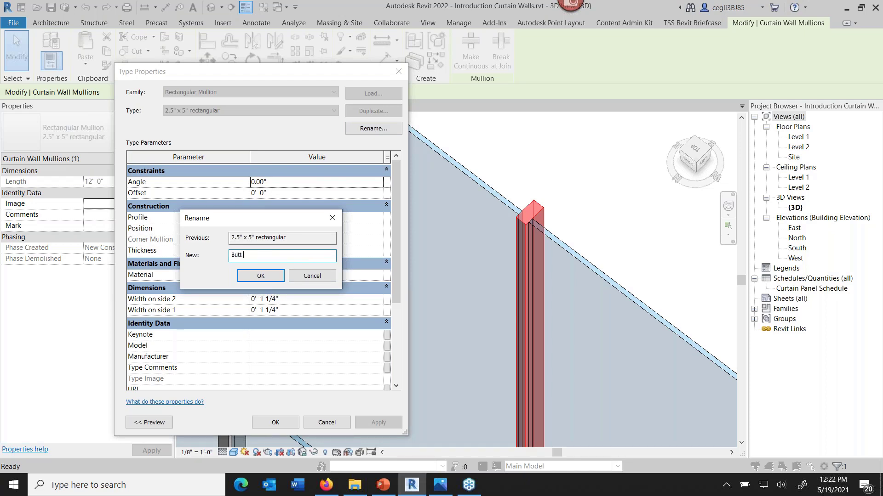
pyautogui.write(' Glazing')
pyautogui.click(261, 277)
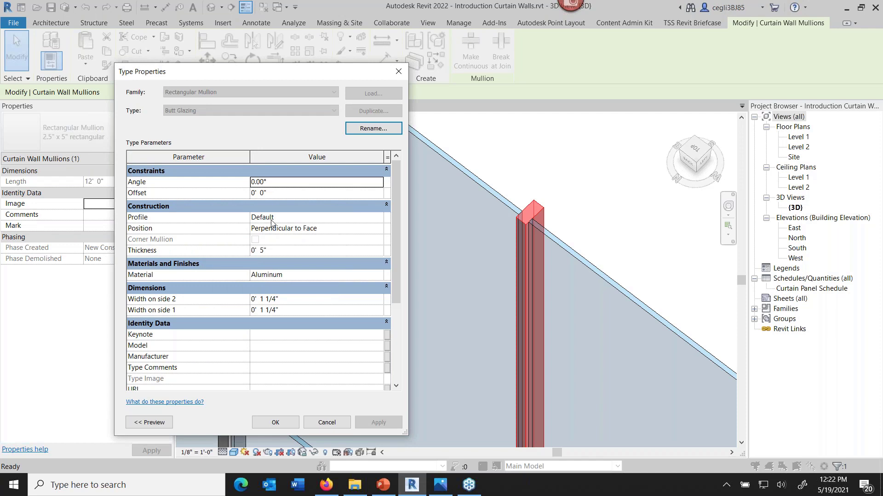
# Step: Assign the 2 x 4_25 Butt Glazing Mullion Profile to the Butt Glazing mullion type and set its offset to 3/4"
pyautogui.click(297, 218)
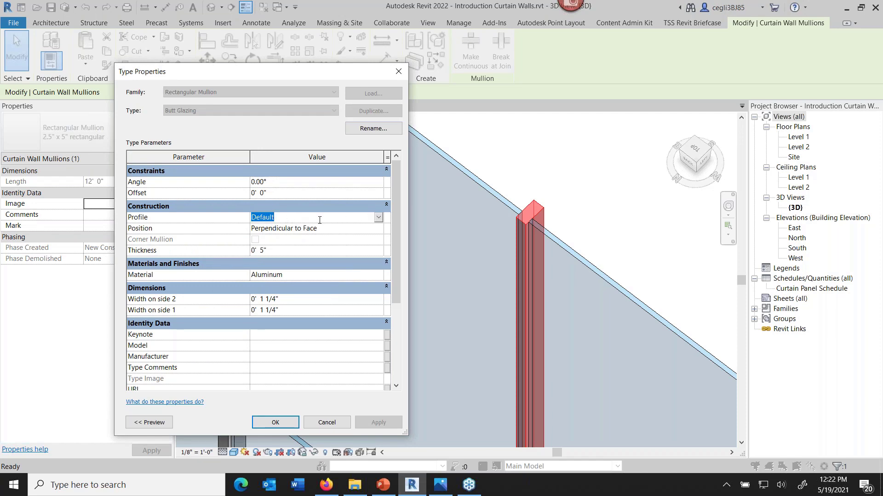
pyautogui.click(378, 219)
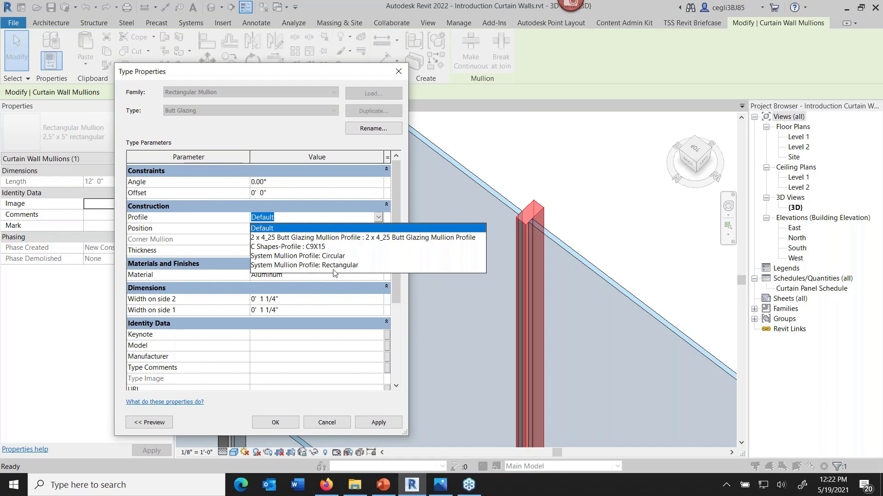
pyautogui.click(275, 238)
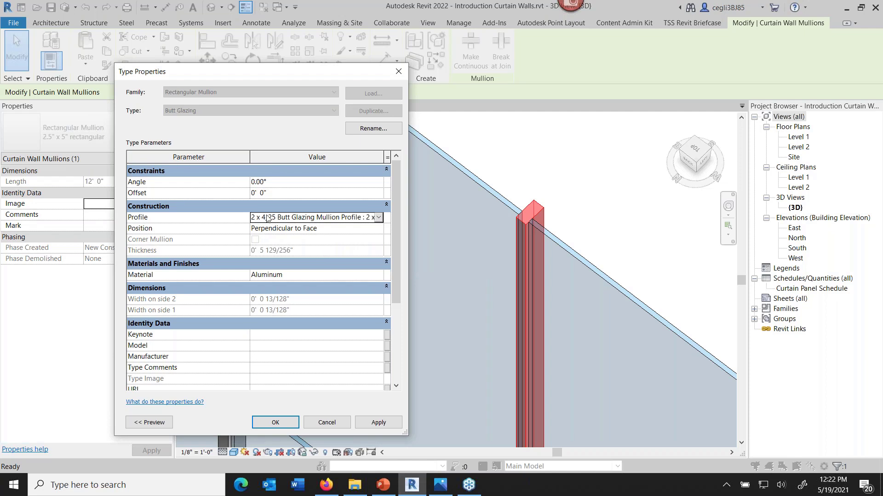
pyautogui.click(263, 194)
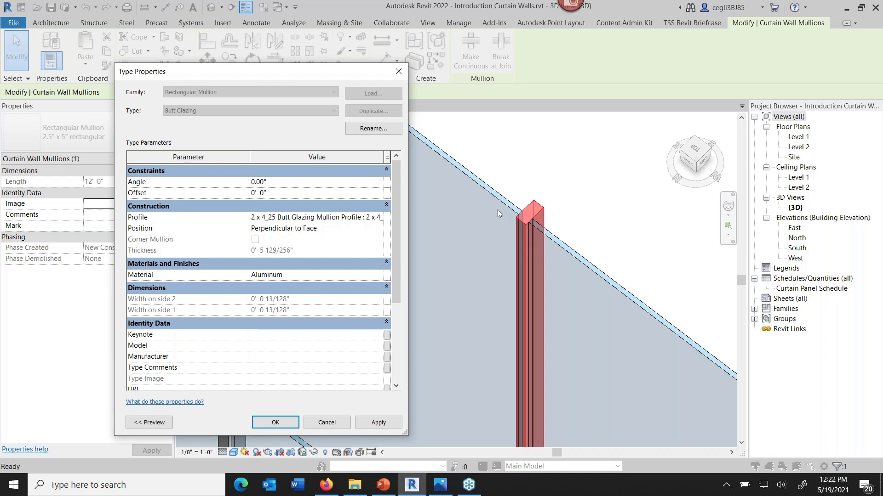
pyautogui.moveTo(262, 194); pyautogui.dragTo(235, 194)
pyautogui.write('3/4')
pyautogui.click(267, 423)
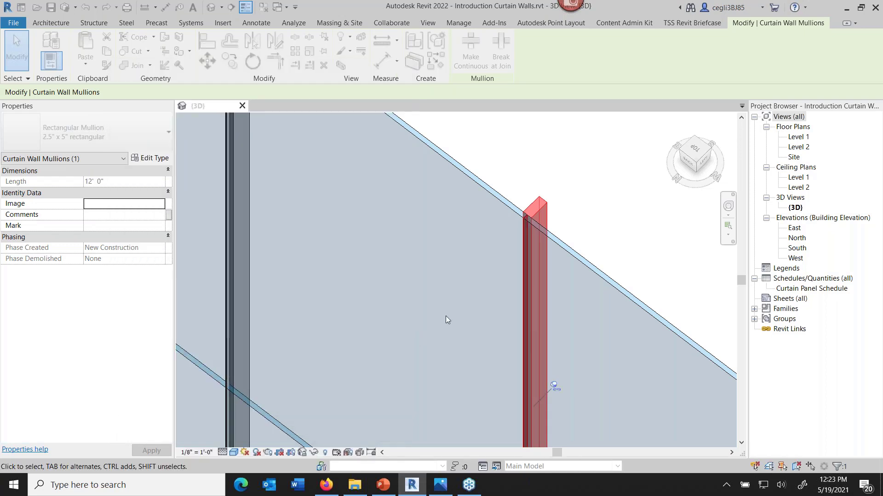
pyautogui.click(610, 194)
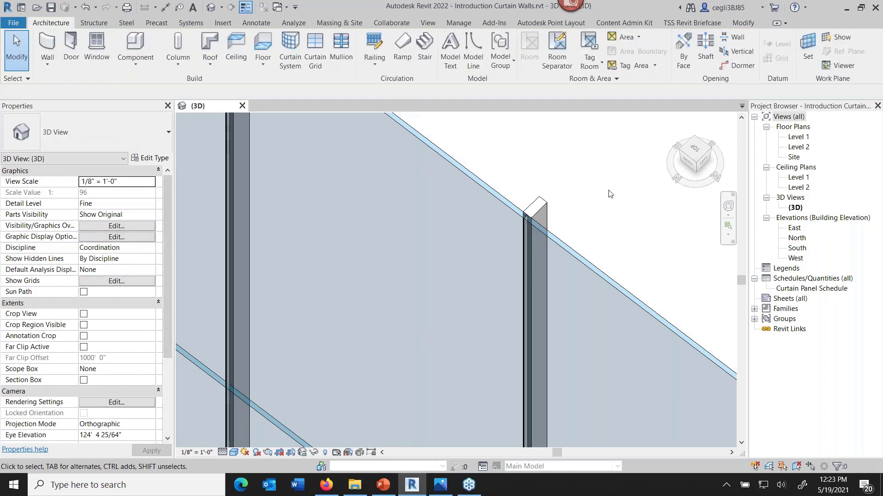
# Step: Examine the butt glazing mullion's fit against the glass at its top end, and view the whole curtain wall
pyautogui.scroll(-3, 516, 262)
pyautogui.scroll(5, 463, 247)
pyautogui.scroll(3, 462, 245)
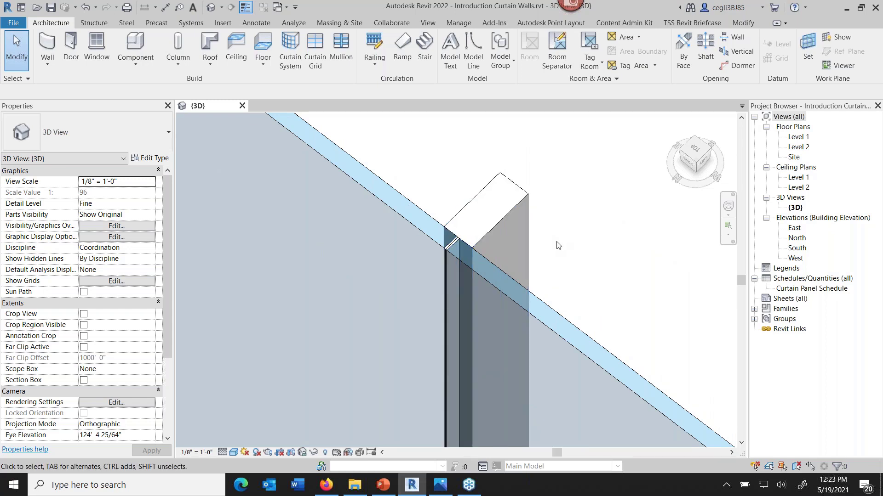
pyautogui.scroll(-5, 552, 239)
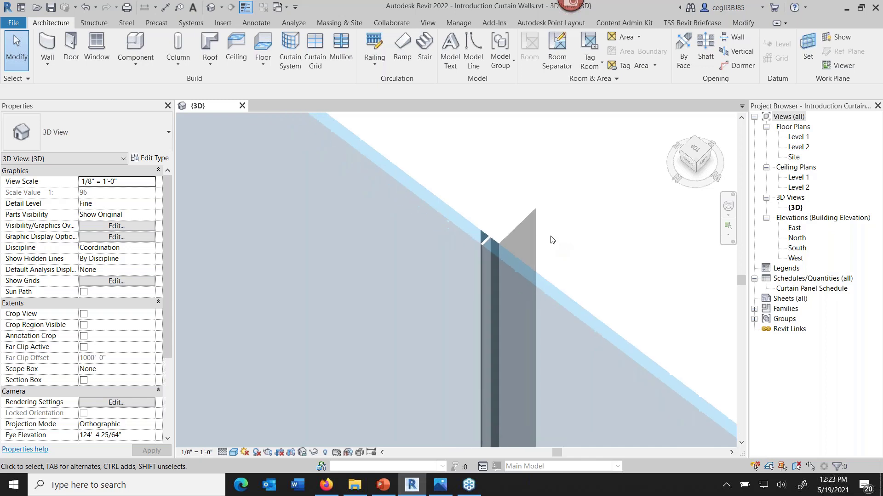
pyautogui.scroll(-2, 568, 218)
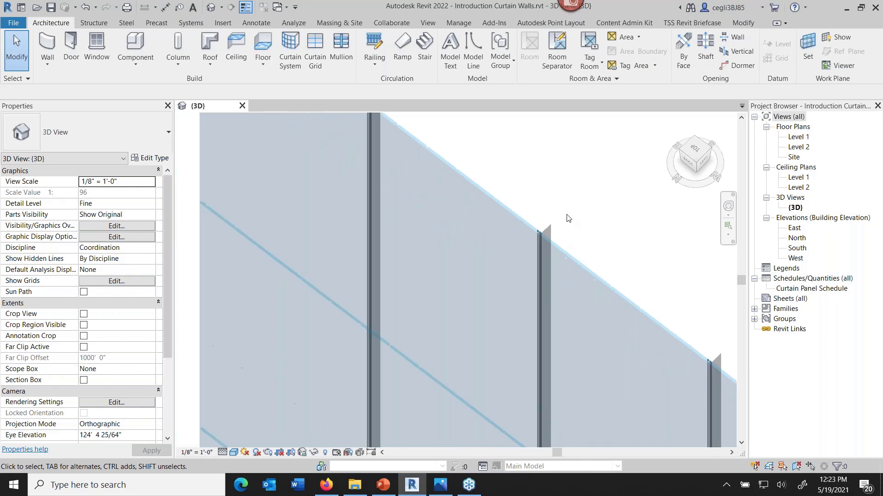
pyautogui.scroll(-2, 566, 217)
pyautogui.moveTo(545, 301); pyautogui.dragTo(501, 267, button='middle')
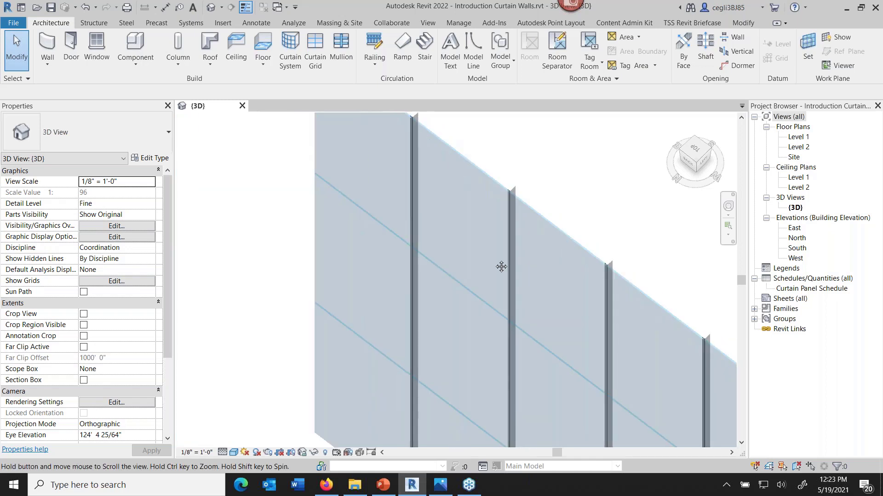
pyautogui.scroll(-1, 501, 266)
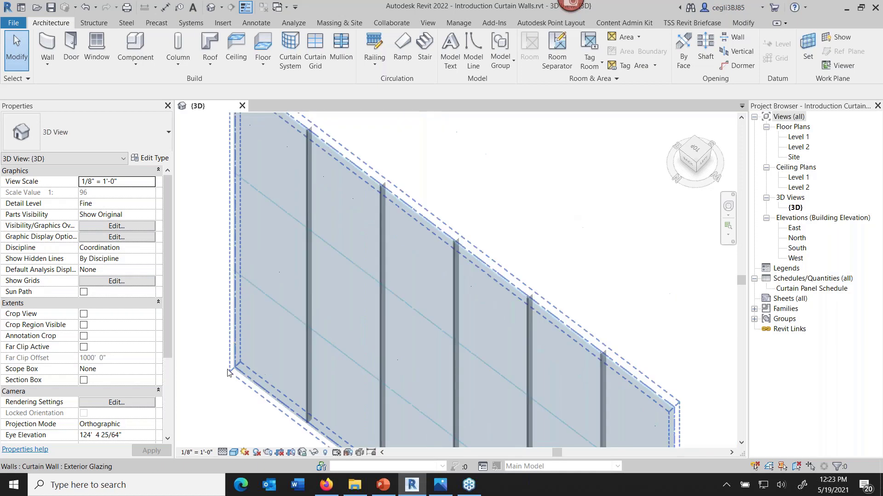
pyautogui.scroll(-1, 283, 283)
# Step: From the back of the curtain wall, select a middle-row glazed panel and review the panel and wall types it can be swapped for
pyautogui.moveTo(284, 283)
pyautogui.keyDown('shift'); pyautogui.mouseDown(button='middle')
pyautogui.moveTo(326, 360)
pyautogui.moveTo(617, 357)
pyautogui.moveTo(584, 388)
pyautogui.moveTo(607, 393)
pyautogui.moveTo(626, 354)
pyautogui.moveTo(601, 321)
pyautogui.mouseUp(button='middle'); pyautogui.keyUp('shift')
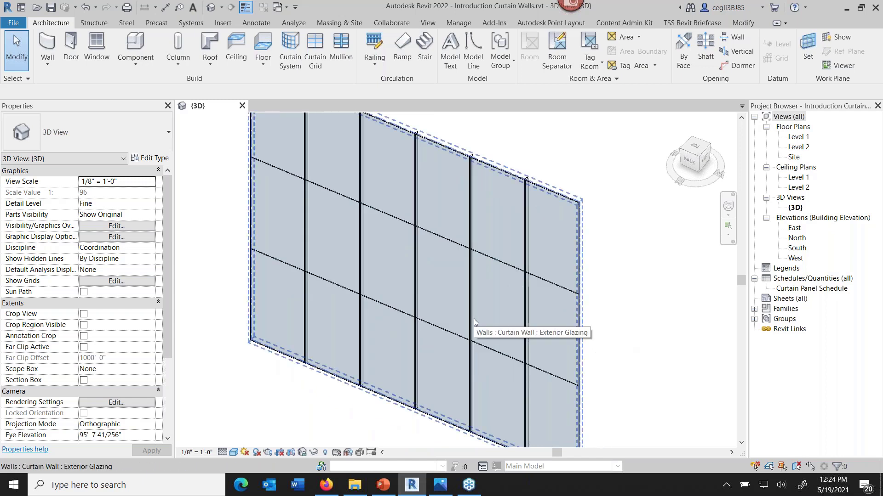
pyautogui.press('Tab')
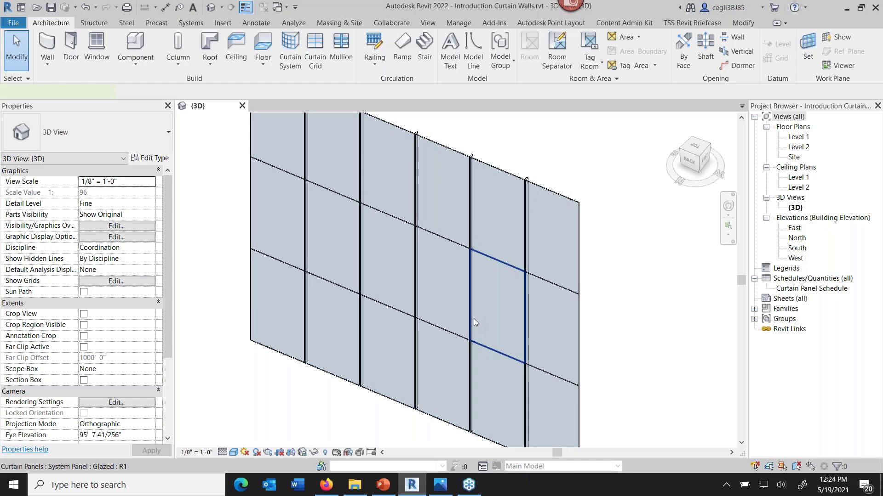
pyautogui.click(474, 319)
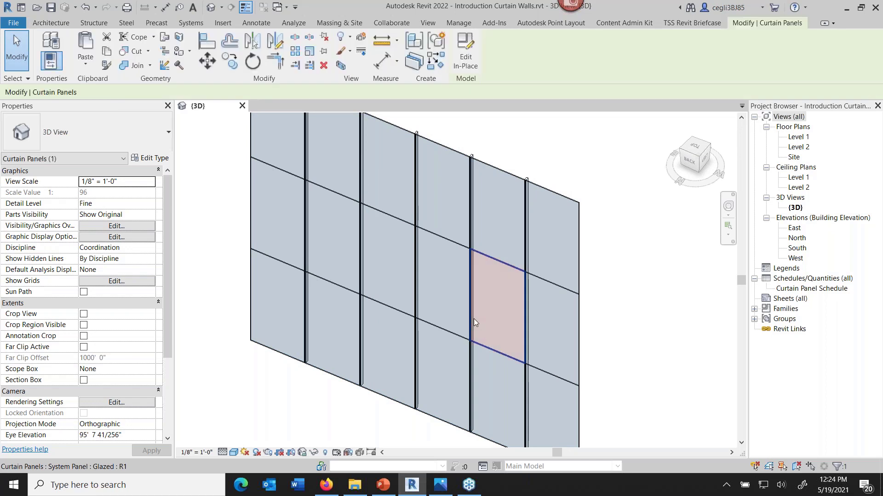
pyautogui.click(130, 140)
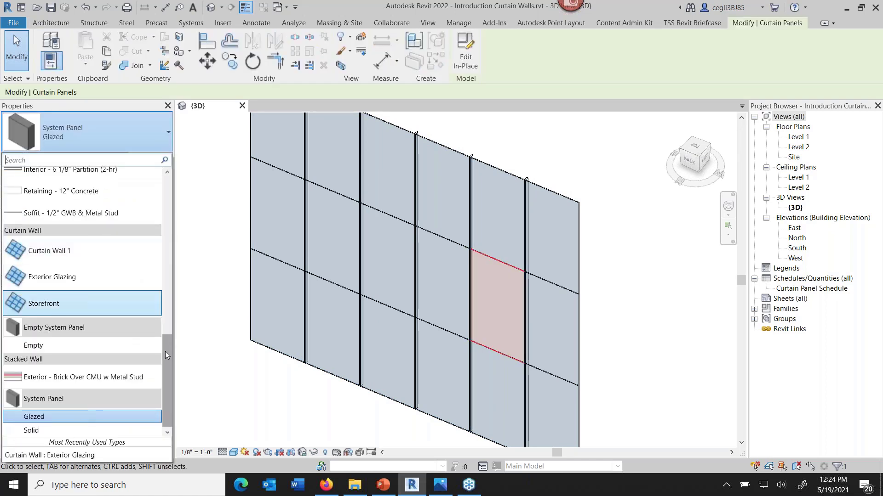
pyautogui.moveTo(164, 351)
pyautogui.mouseDown()
pyautogui.moveTo(170, 160)
pyautogui.moveTo(173, 231)
pyautogui.moveTo(158, 354)
pyautogui.mouseUp()
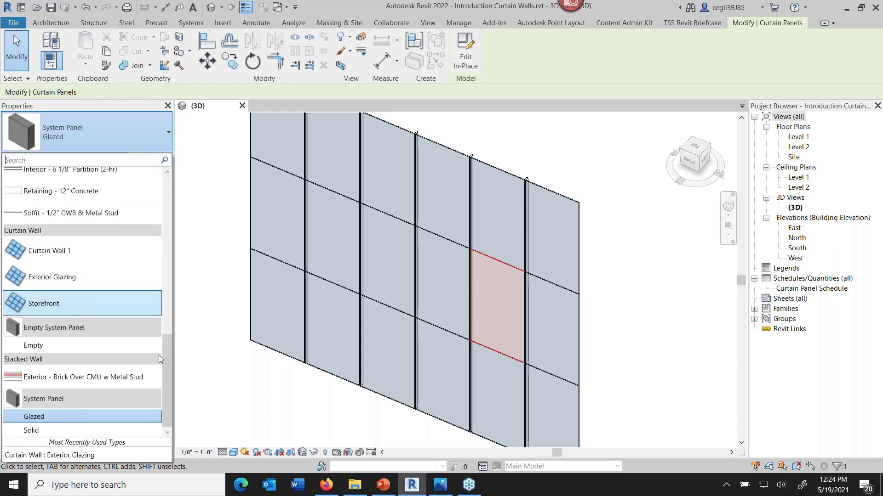
pyautogui.click(195, 151)
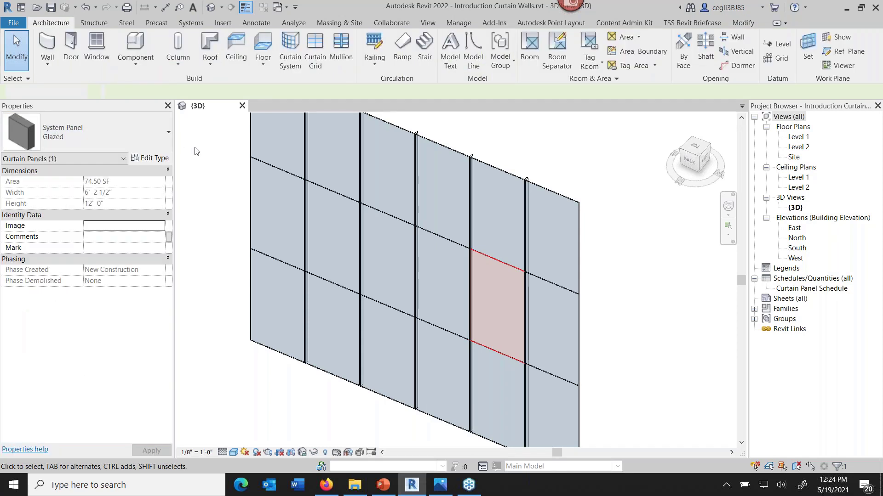
pyautogui.press('Escape')
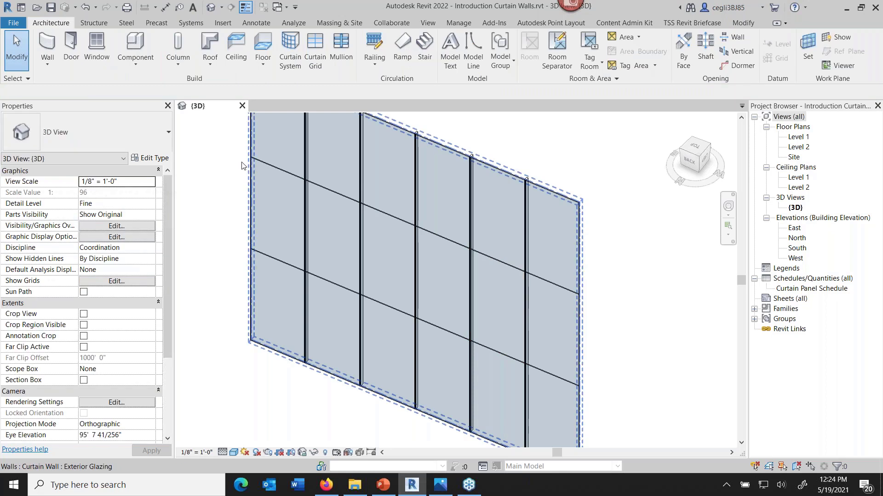
# Step: Review the grid and mullion settings in the Exterior Glazing curtain wall's type properties without changing them
pyautogui.click(242, 165)
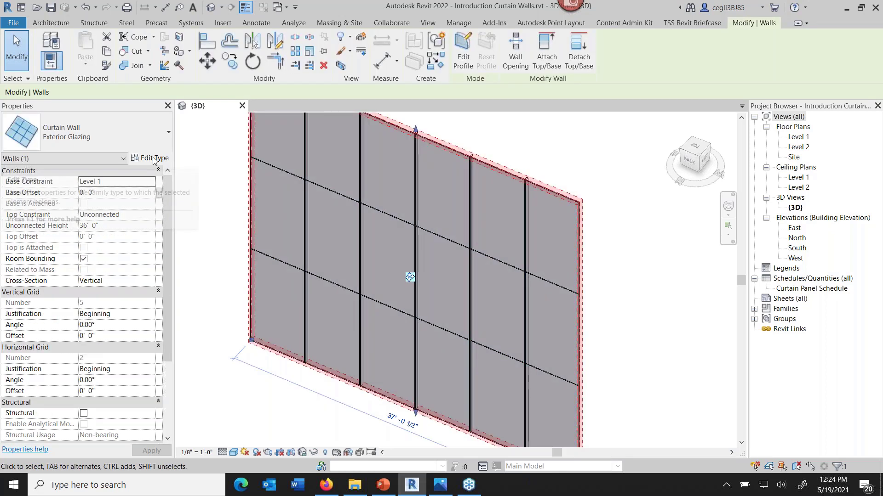
pyautogui.click(154, 159)
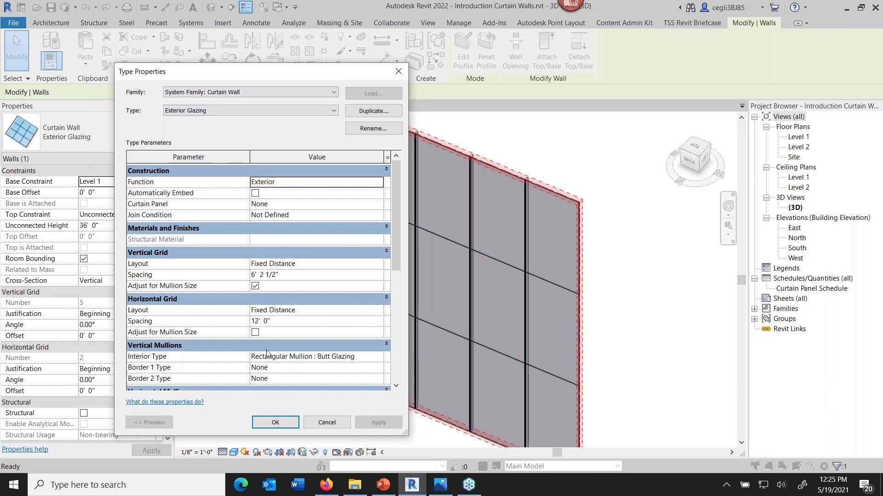
pyautogui.click(321, 426)
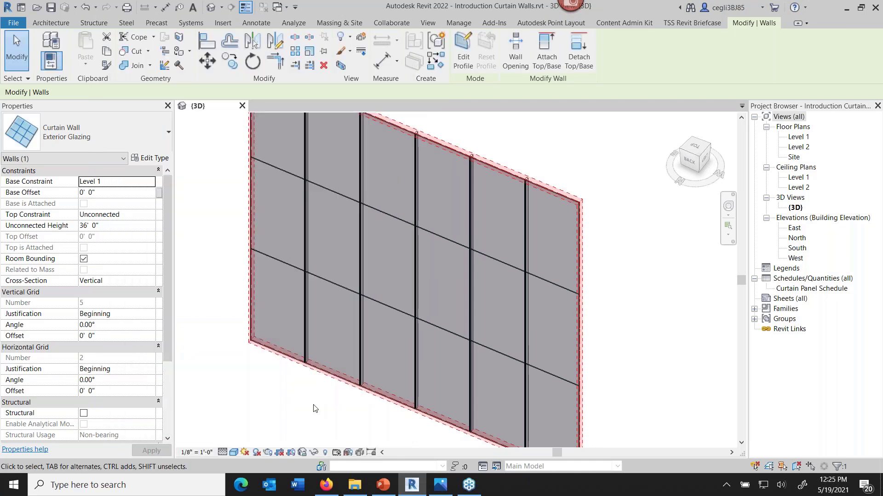
pyautogui.click(315, 409)
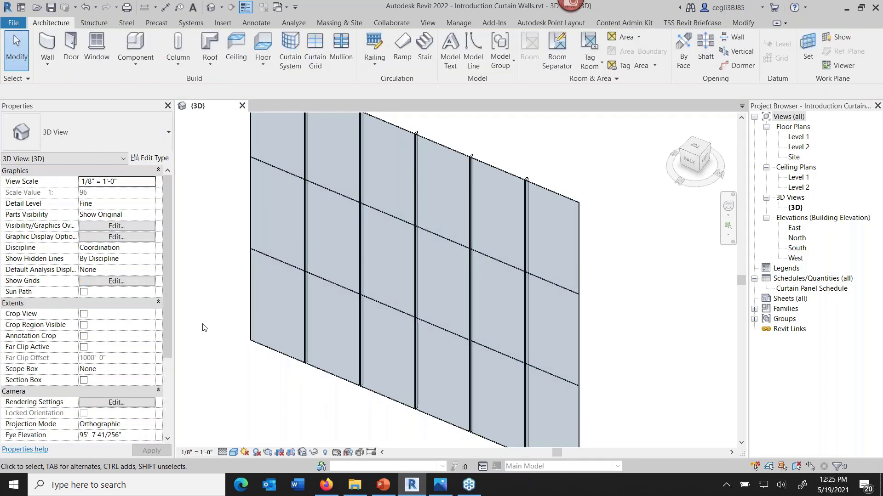
# Step: Open the Custom Curtain Wall Panels.rvt project from the Curtain Walls folder and bring its three sample buildings into view
pyautogui.click(37, 8)
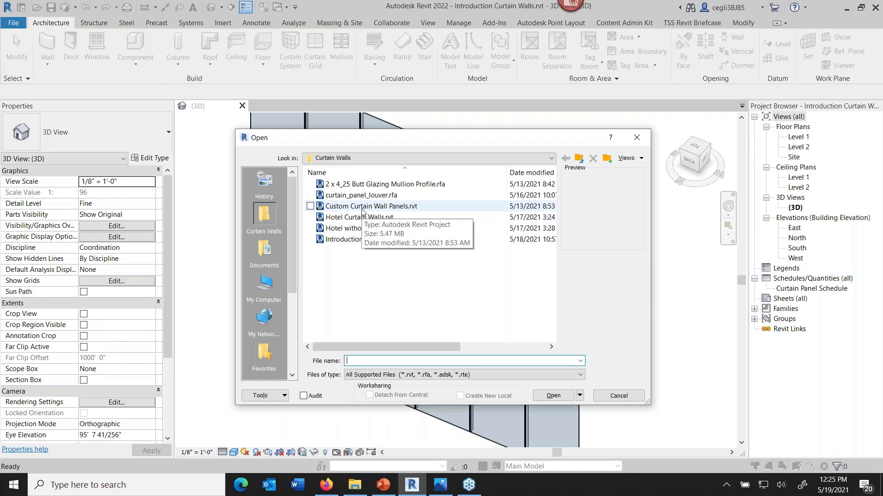
pyautogui.click(363, 208)
pyautogui.click(544, 396)
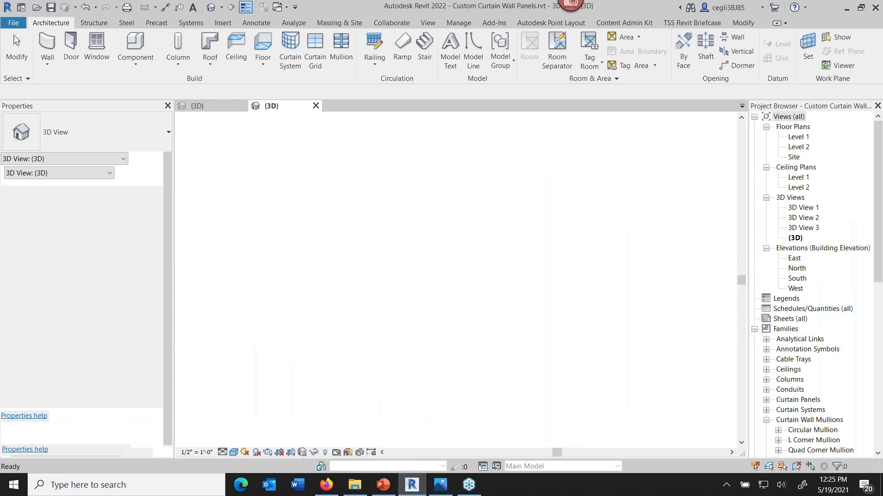
pyautogui.scroll(2, 574, 367)
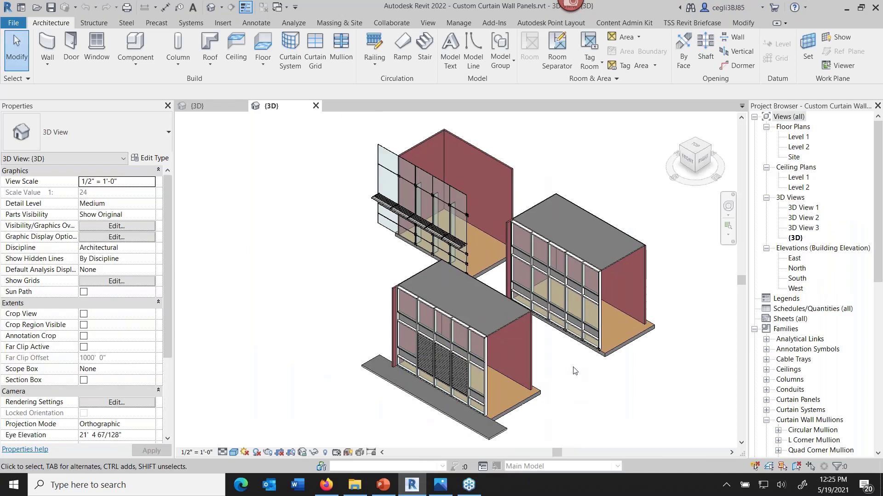
pyautogui.scroll(1, 574, 371)
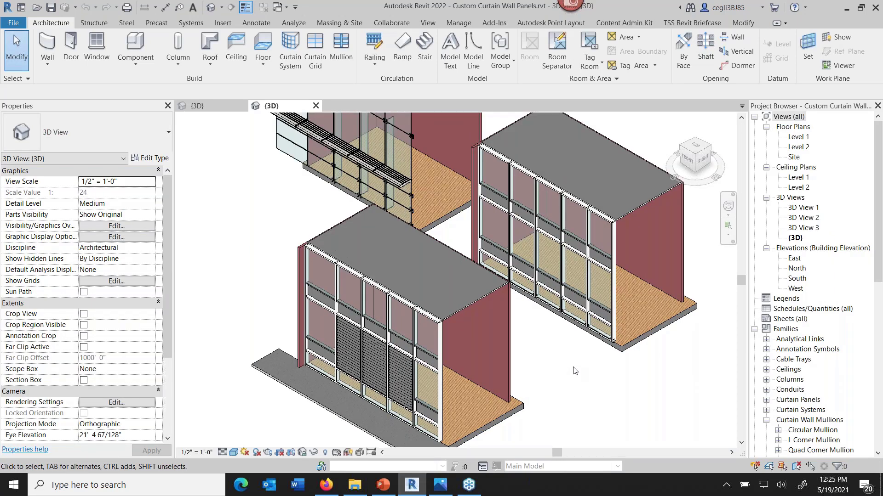
pyautogui.scroll(-1, 574, 371)
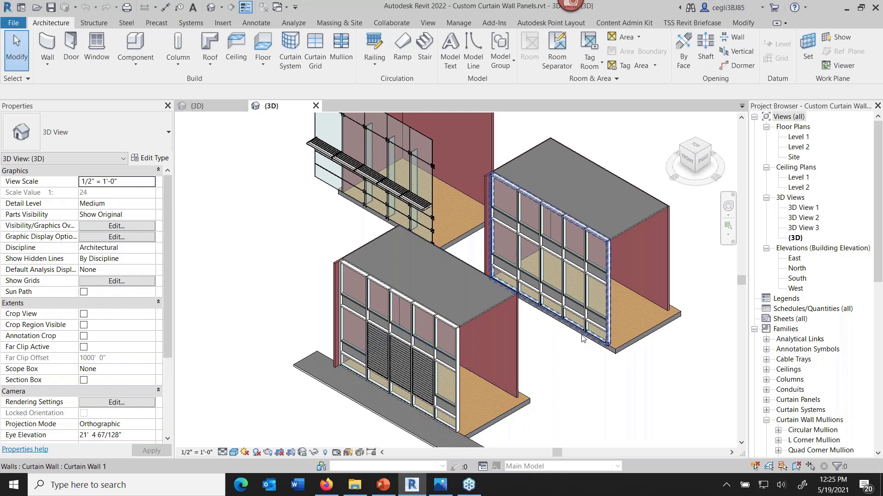
# Step: Inspect the family types of the bottom spider panel and the spandrel panel above it on the rear building's curtain wall
pyautogui.scroll(5, 582, 339)
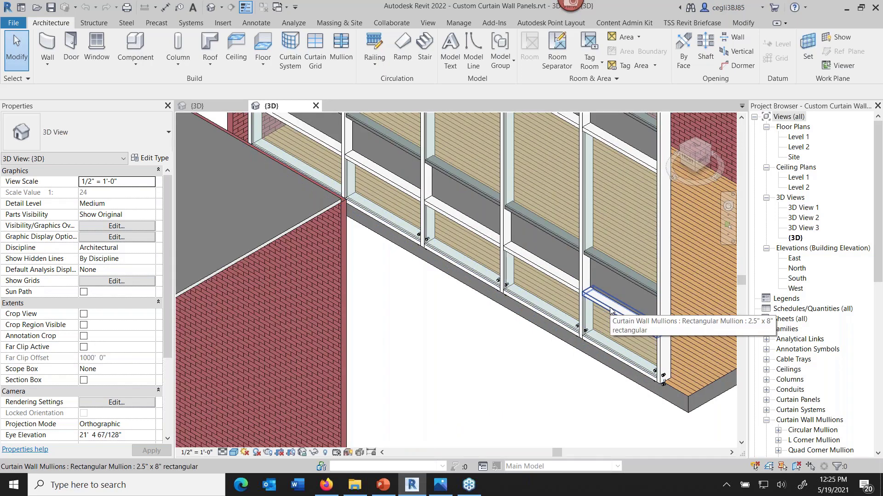
pyautogui.press('Tab')
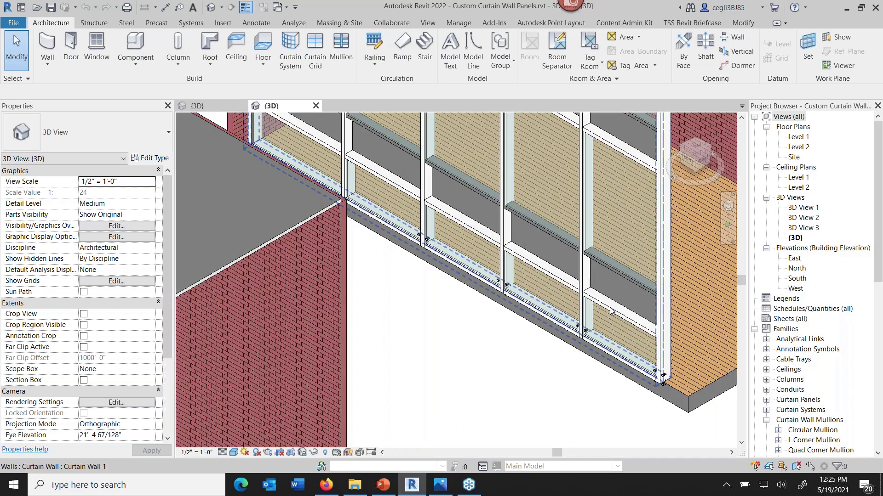
pyautogui.press('Tab')
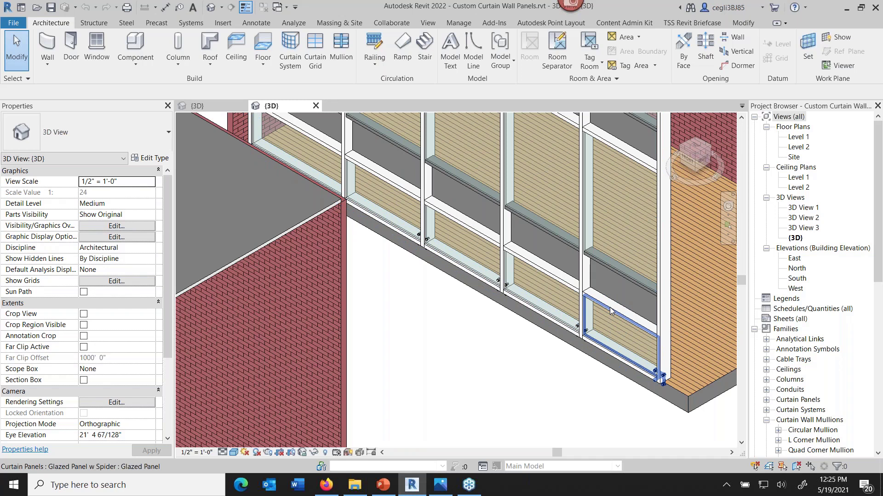
pyautogui.click(610, 307)
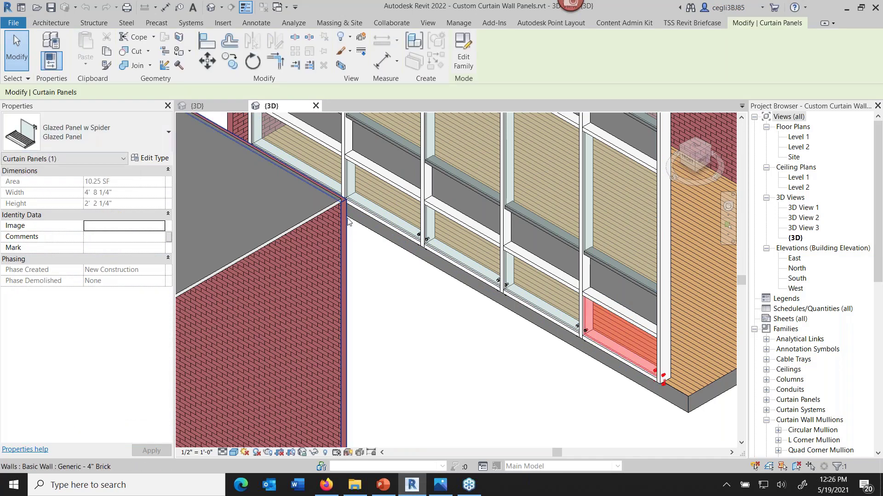
pyautogui.click(586, 372)
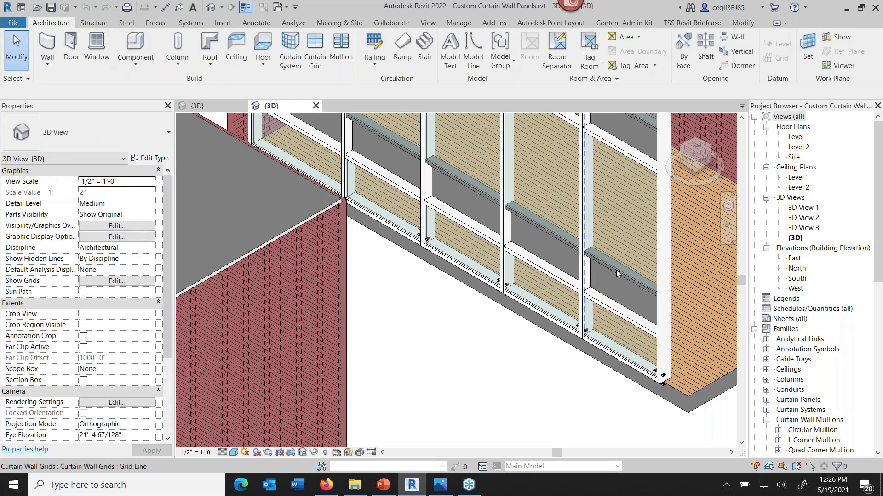
pyautogui.click(616, 269)
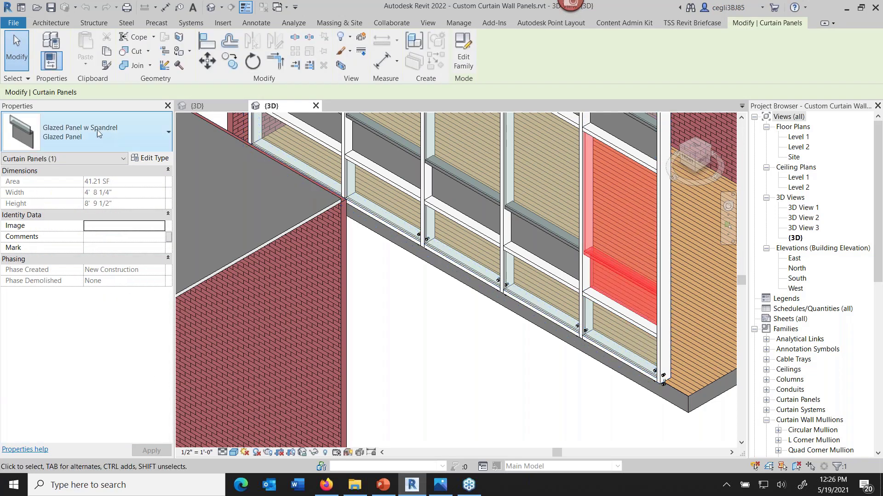
pyautogui.click(462, 327)
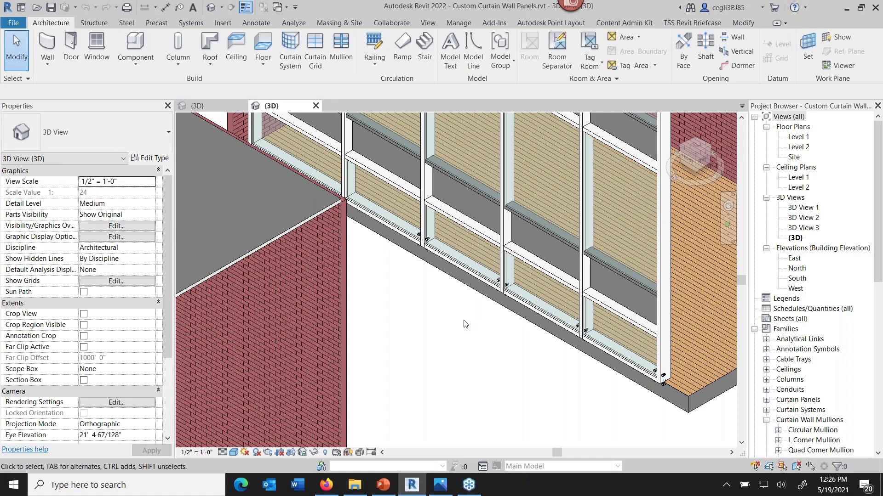
# Step: Inspect the family type of the spider panel with sunshade on the rear building, and view the louver panels on the front building
pyautogui.scroll(-5, 325, 282)
pyautogui.scroll(6, 351, 177)
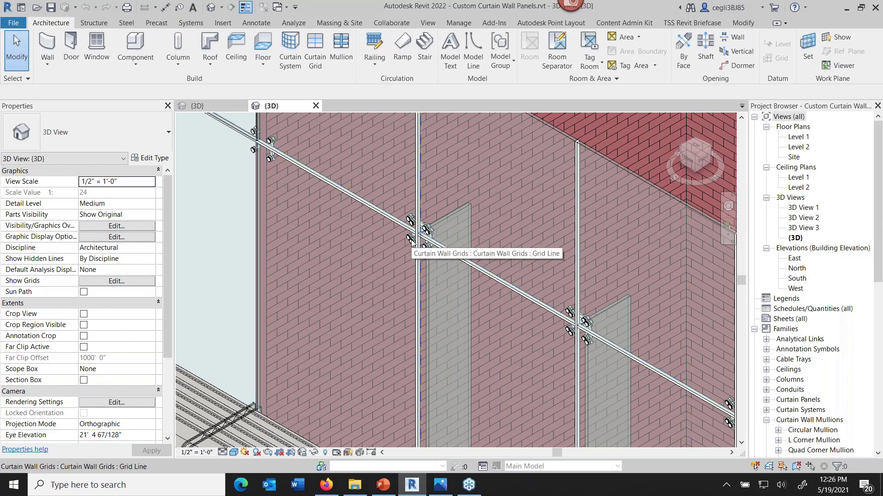
pyautogui.press('Tab')
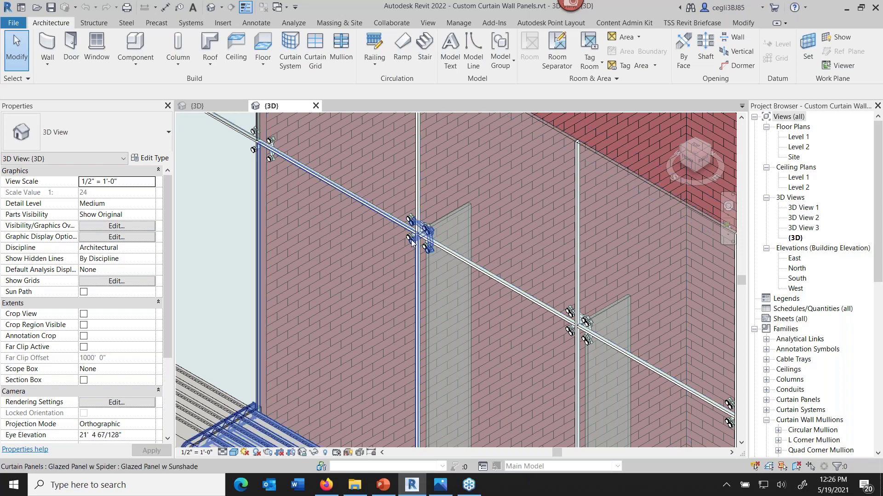
pyautogui.click(411, 242)
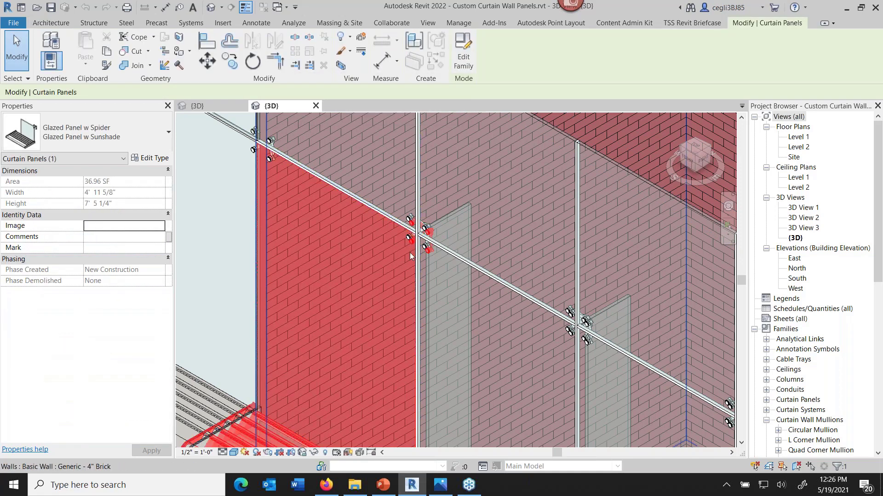
pyautogui.press('Tab')
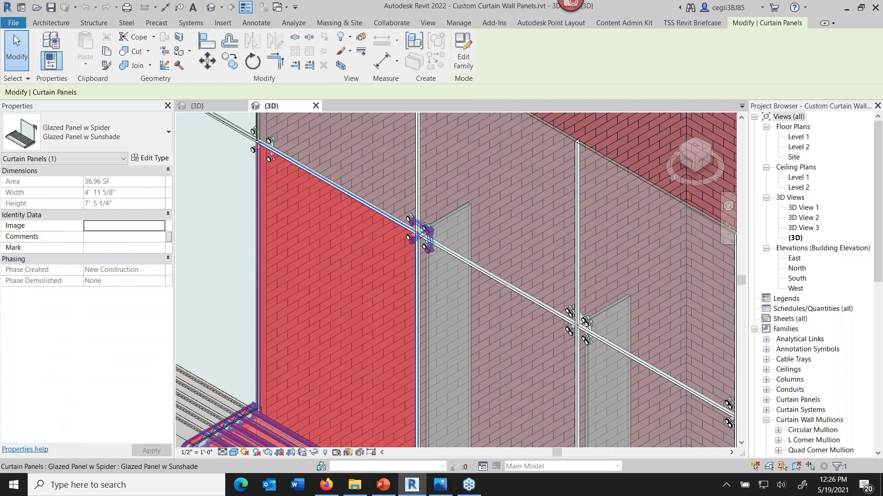
pyautogui.scroll(-3, 383, 301)
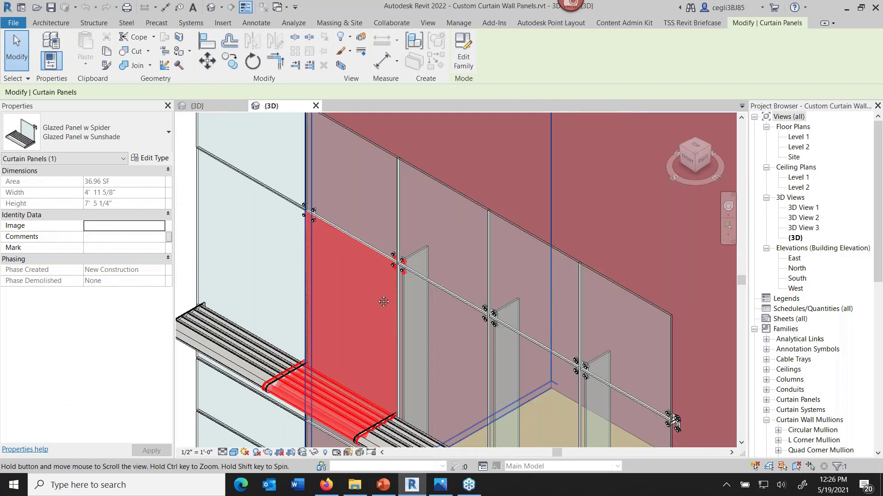
pyautogui.scroll(-2, 384, 301)
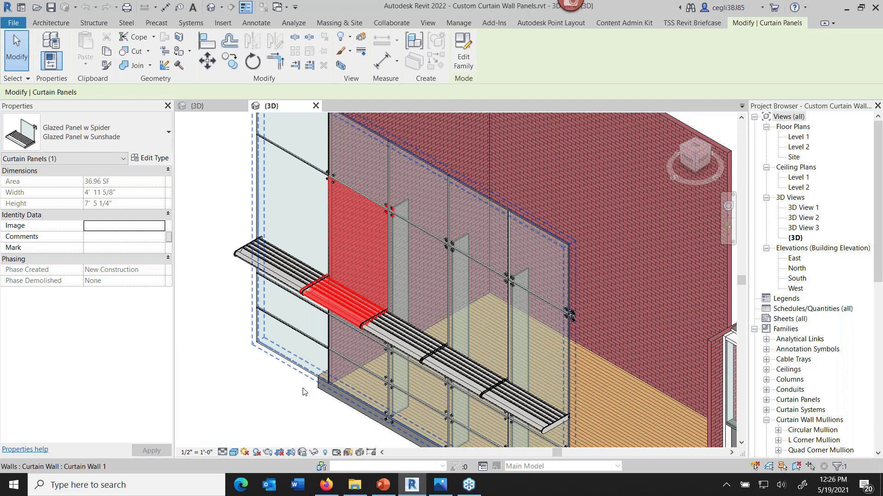
pyautogui.click(298, 402)
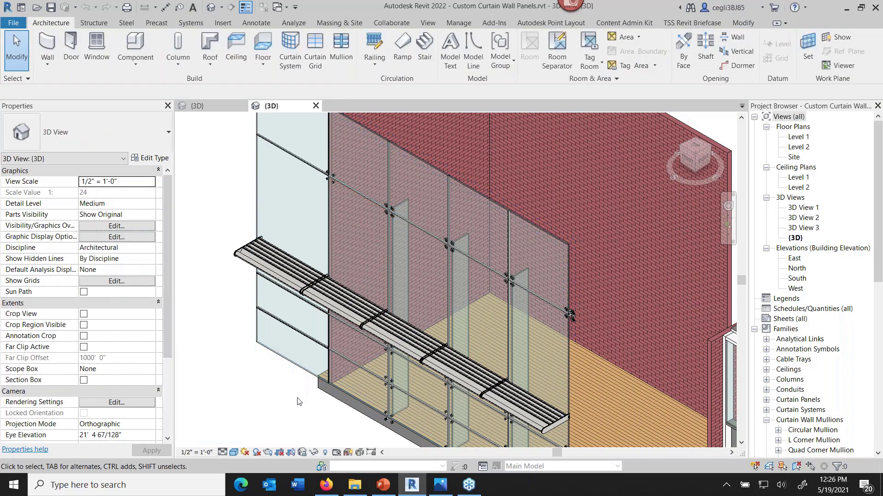
pyautogui.scroll(-2, 298, 402)
pyautogui.moveTo(299, 402); pyautogui.dragTo(308, 202, button='middle')
pyautogui.moveTo(397, 363); pyautogui.dragTo(351, 218, button='middle')
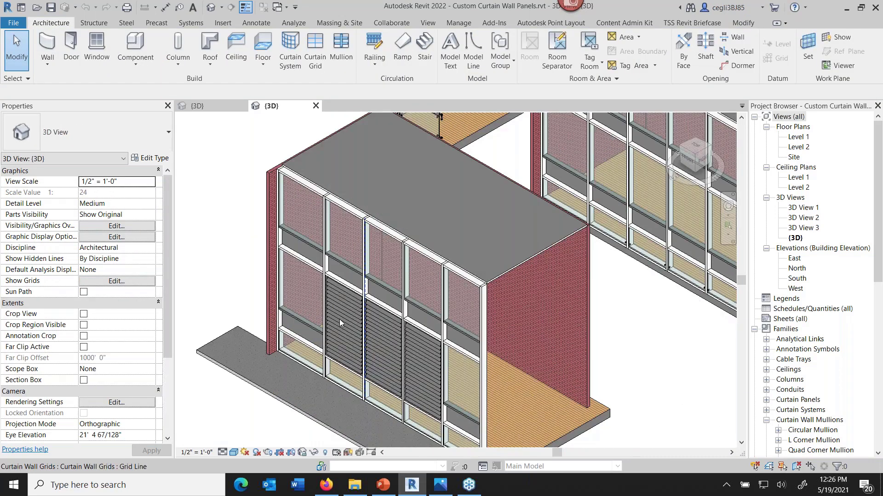
# Step: Open the curtain_panel_louver.rfa family from the Curtain Walls folder, load it into Introduction Curtain Walls.rvt and close the family
pyautogui.hotkey('ctrl', 'Tab')
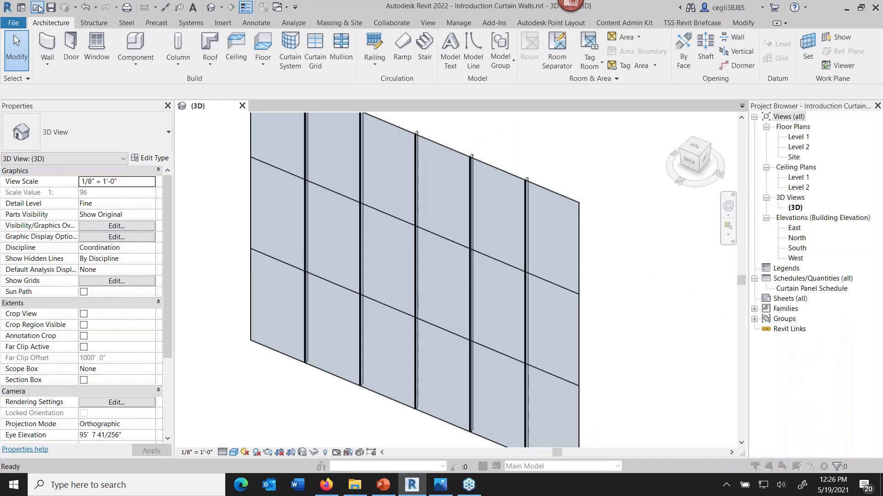
pyautogui.click(37, 8)
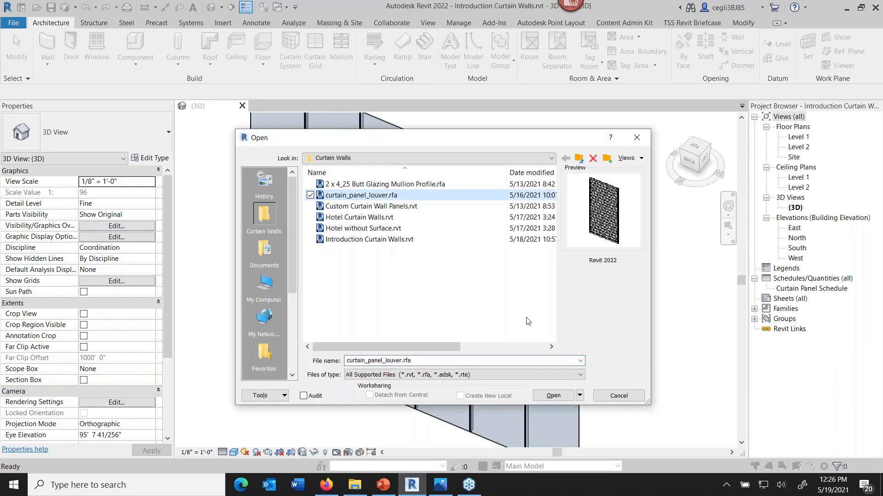
pyautogui.click(559, 397)
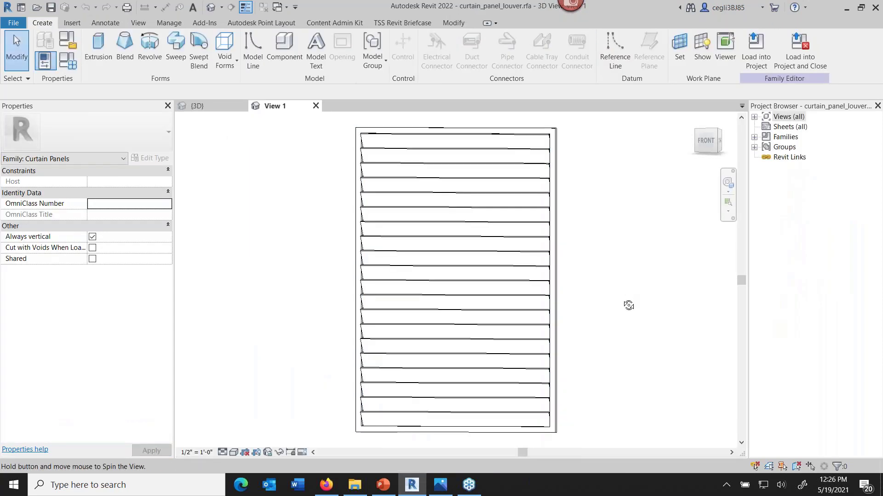
pyautogui.keyDown('shift'); pyautogui.moveTo(629, 305); pyautogui.dragTo(396, 412, button='middle'); pyautogui.keyUp('shift')
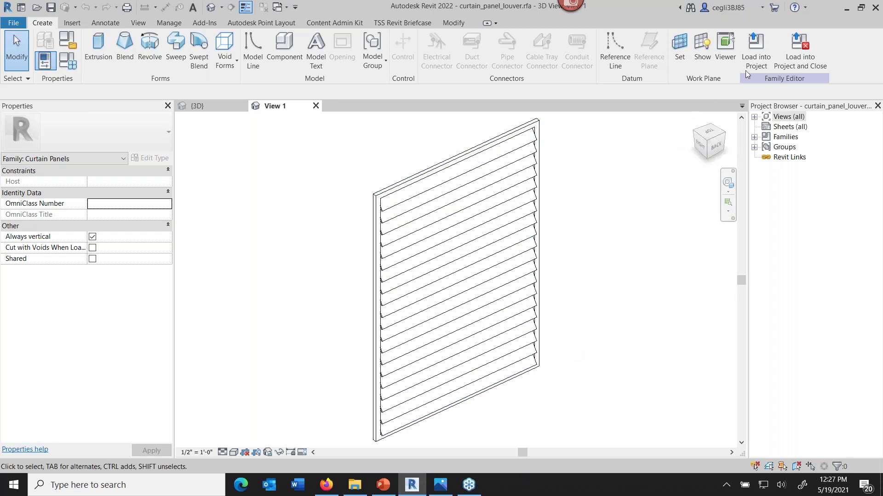
pyautogui.click(799, 48)
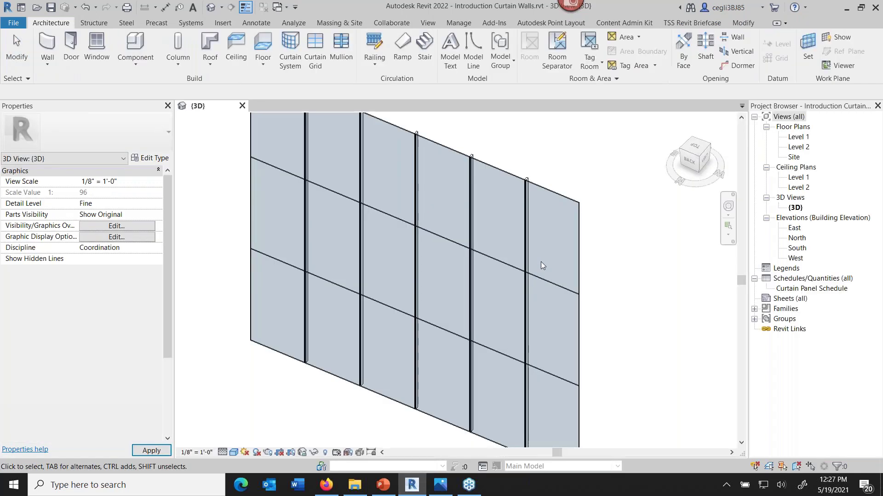
# Step: Swap a glazed panel in the middle row of the curtain wall for the Curtain Panel Louver type
pyautogui.click(417, 304)
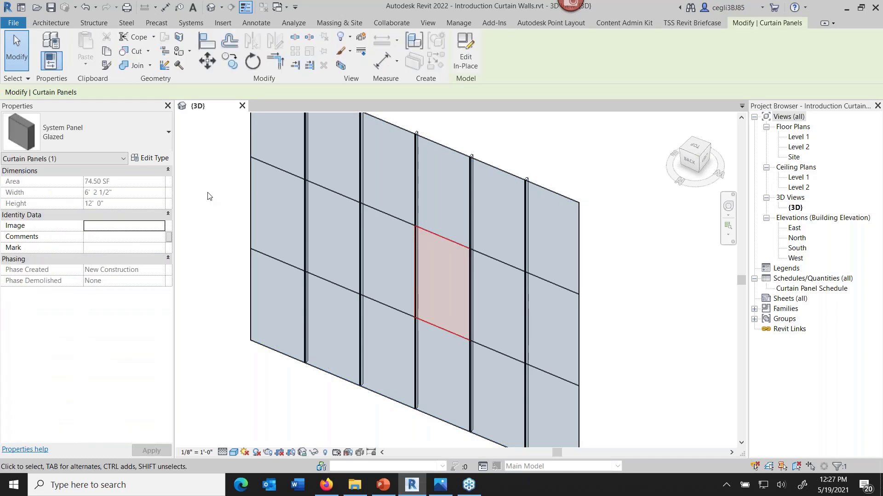
pyautogui.click(157, 137)
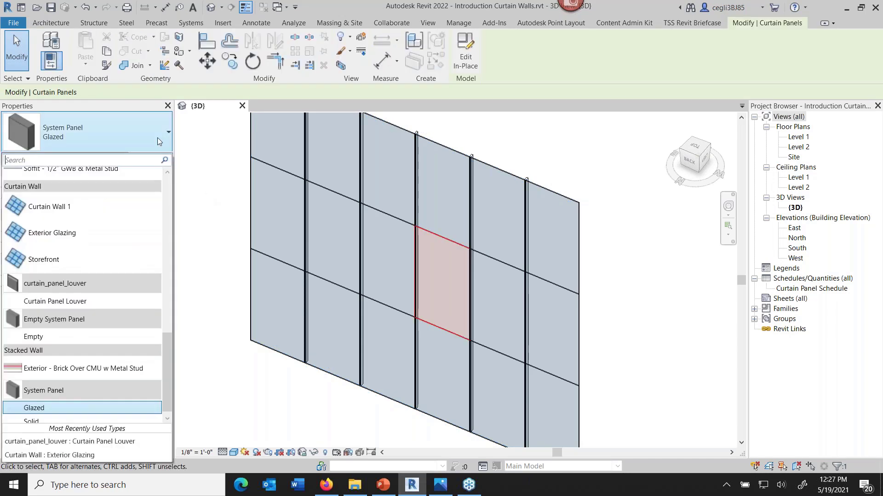
pyautogui.click(64, 301)
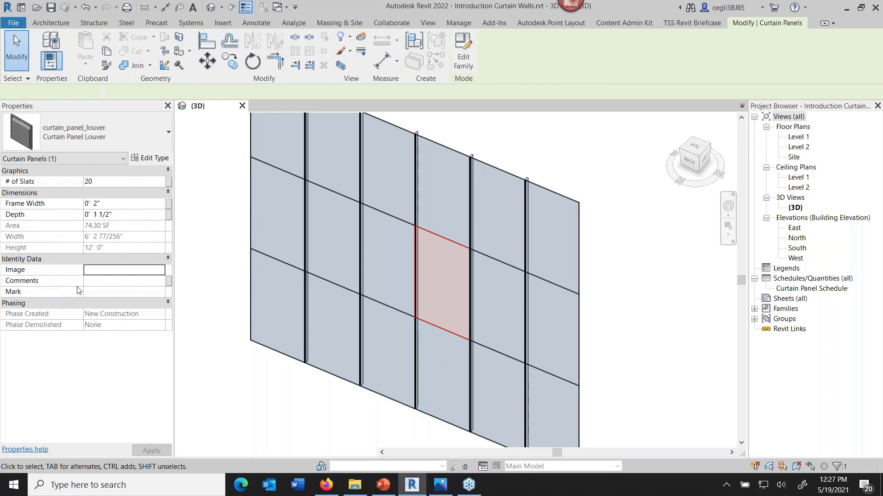
# Step: Set the louver panel's number of slats to 16 and check the panel up close in the wall
pyautogui.click(107, 182)
pyautogui.press('BackSpace')
pyautogui.press('BackSpace')
pyautogui.write('16')
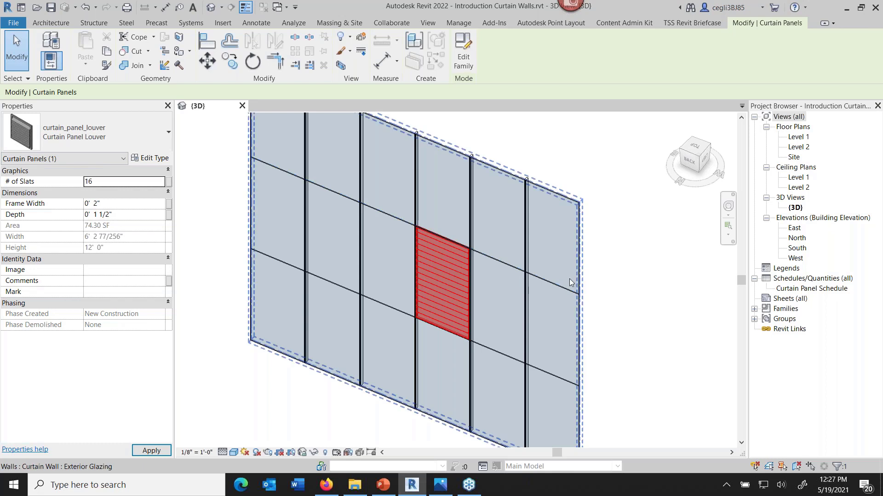
pyautogui.click(626, 285)
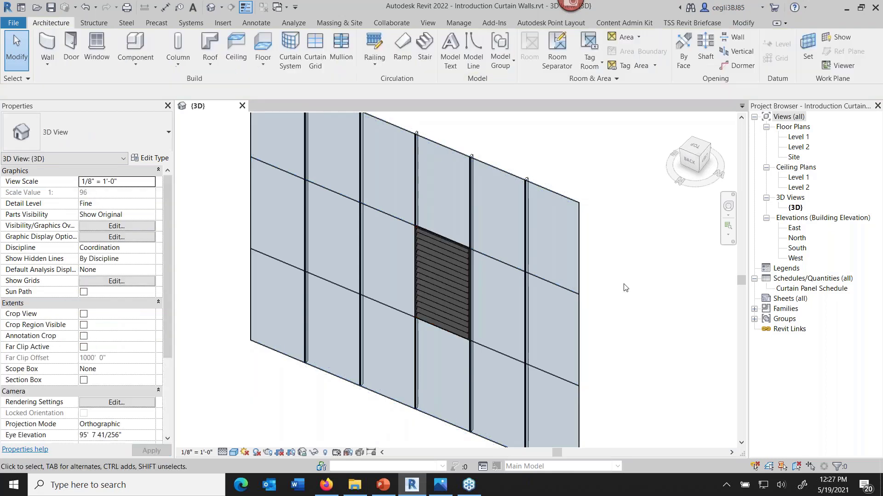
pyautogui.scroll(3, 465, 245)
pyautogui.moveTo(547, 328); pyautogui.dragTo(550, 264, button='middle')
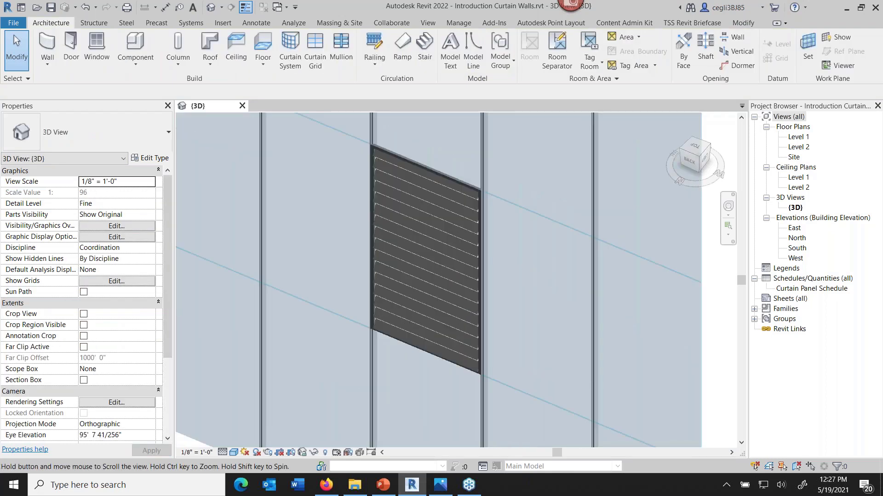
pyautogui.scroll(-4, 546, 262)
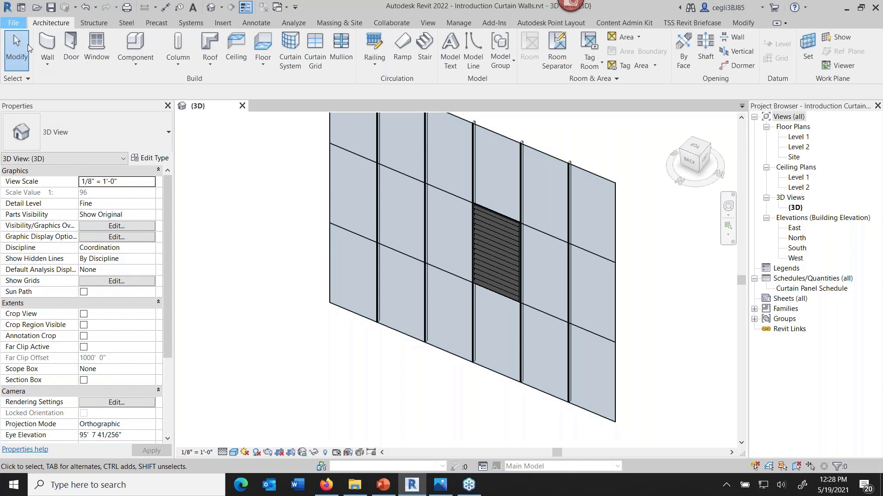
# Step: Close the Introduction Curtain Walls project and open Hotel Curtain Walls.rvt from the Curtain Walls folder
pyautogui.click(14, 23)
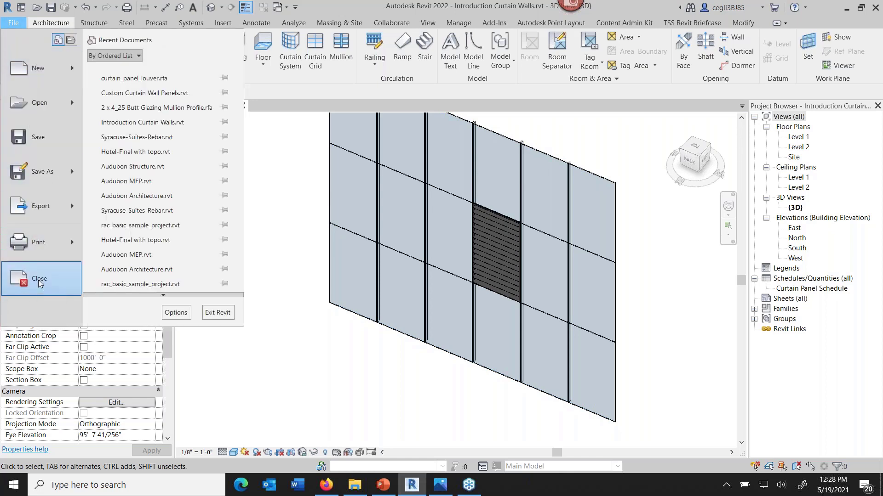
pyautogui.click(38, 280)
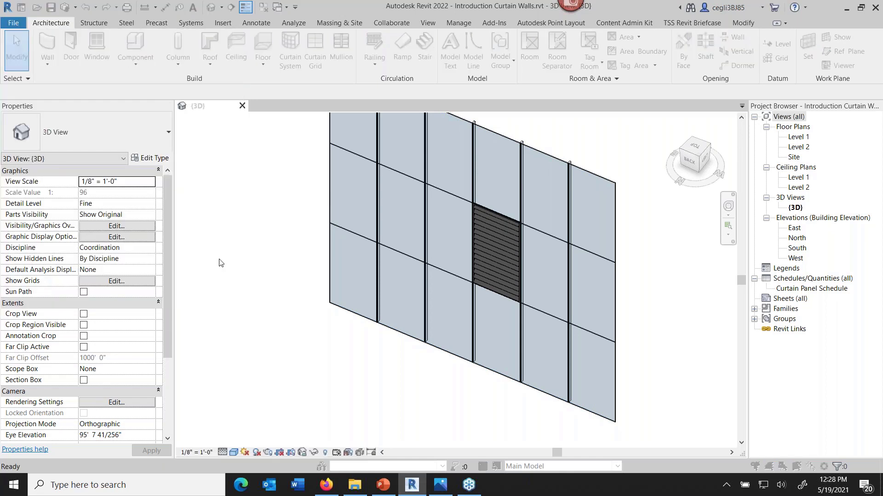
pyautogui.click(464, 251)
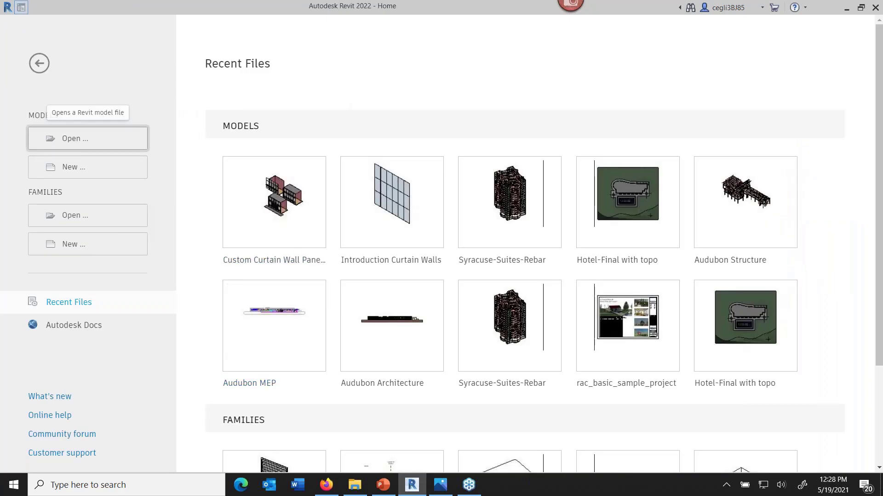
pyautogui.click(87, 138)
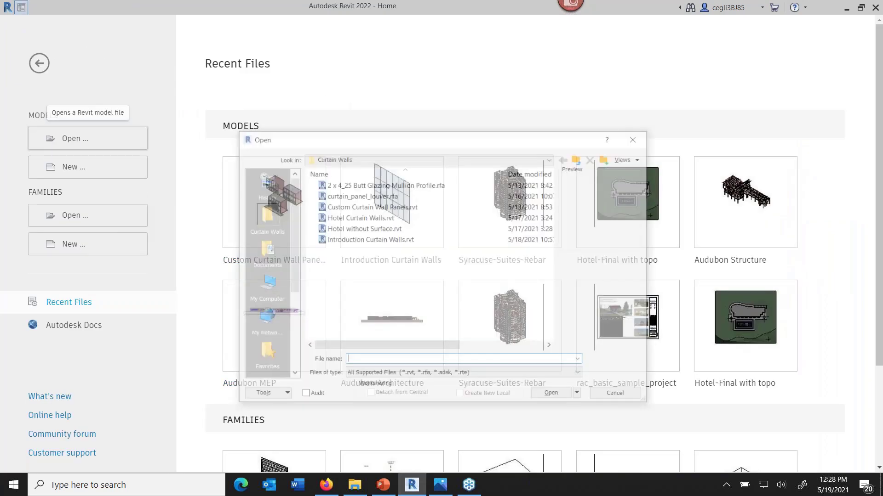
pyautogui.click(351, 217)
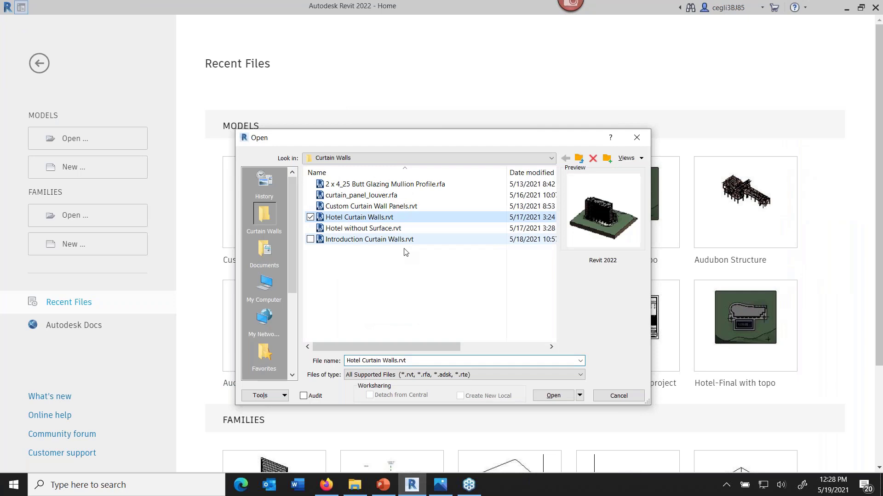
pyautogui.click(541, 398)
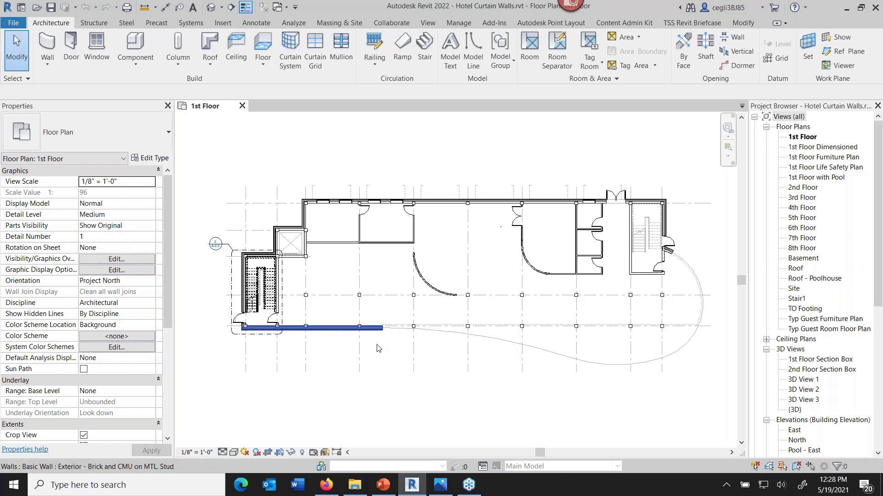
# Step: Place Exterior Glazing curtain walls up to the Roof level along the three curved segments of the imported lobby plan on the 1st Floor
pyautogui.click(48, 47)
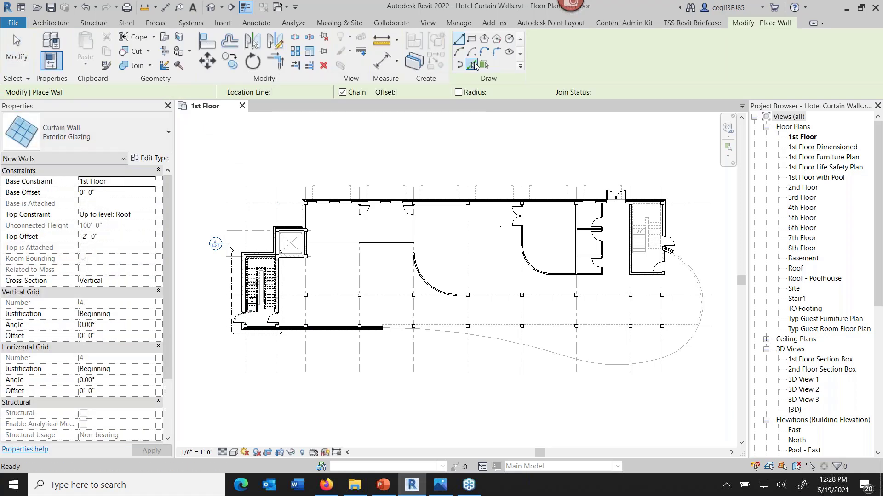
pyautogui.click(473, 64)
pyautogui.click(529, 348)
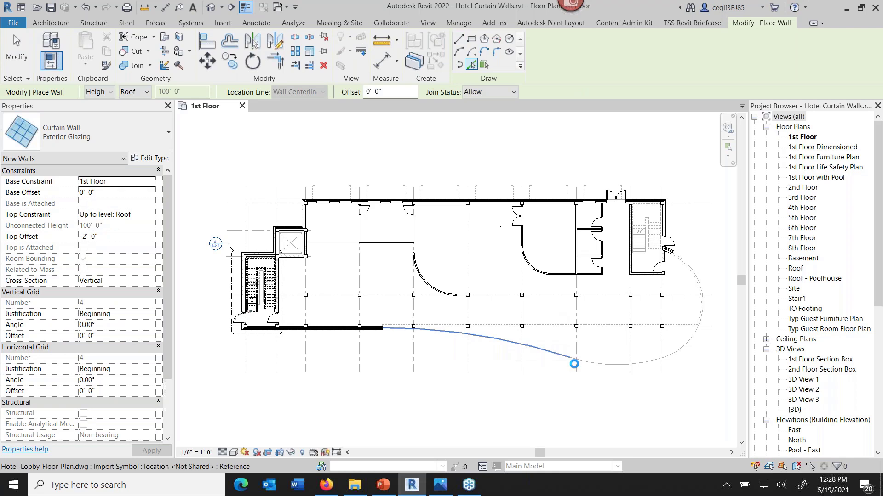
pyautogui.click(605, 366)
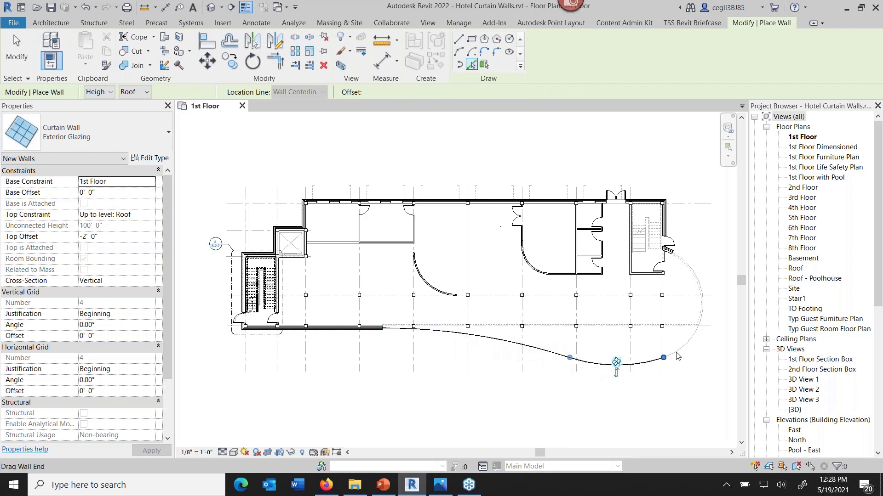
pyautogui.click(676, 355)
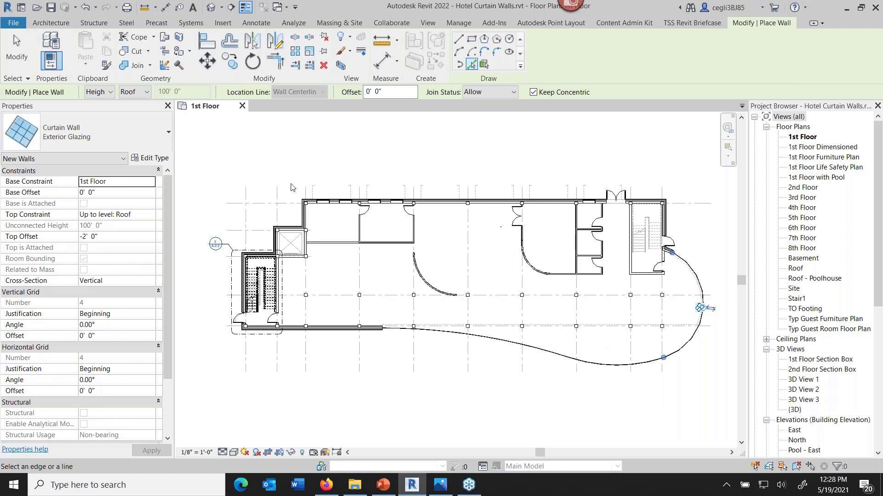
pyautogui.press('Escape')
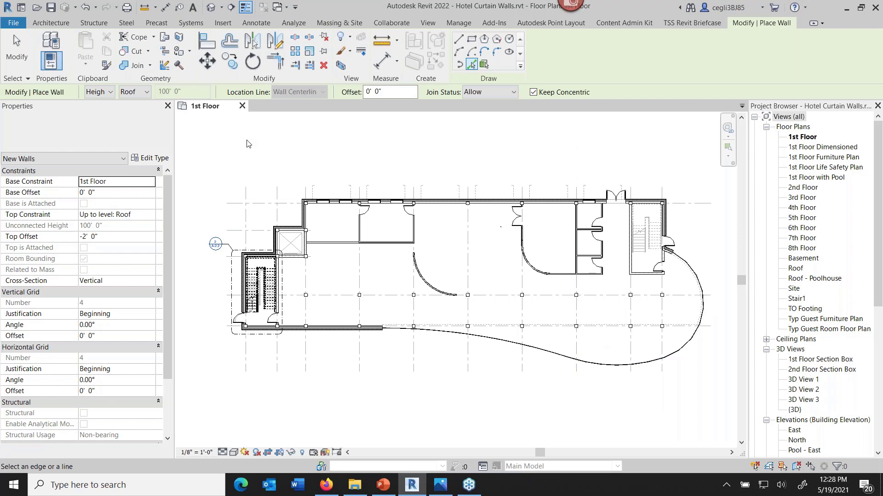
pyautogui.press('Escape')
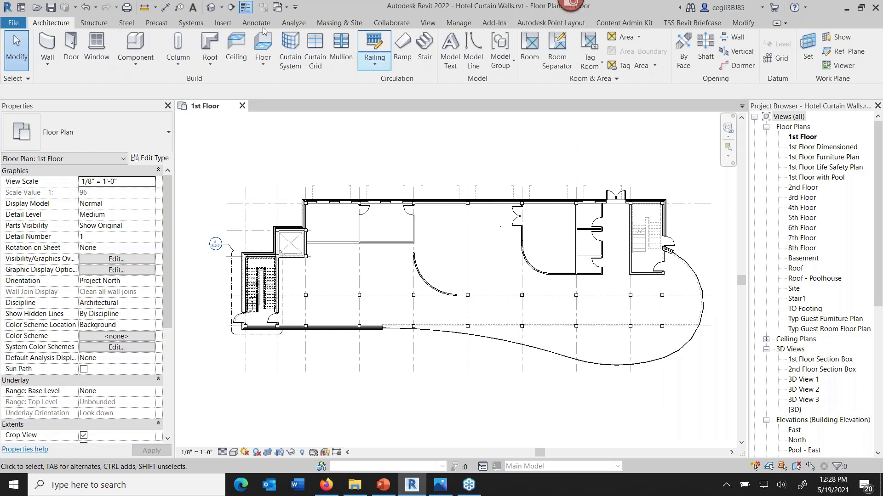
# Step: Open the default 3D view in its home orientation and examine the hotel's curved curtain wall facade
pyautogui.click(211, 8)
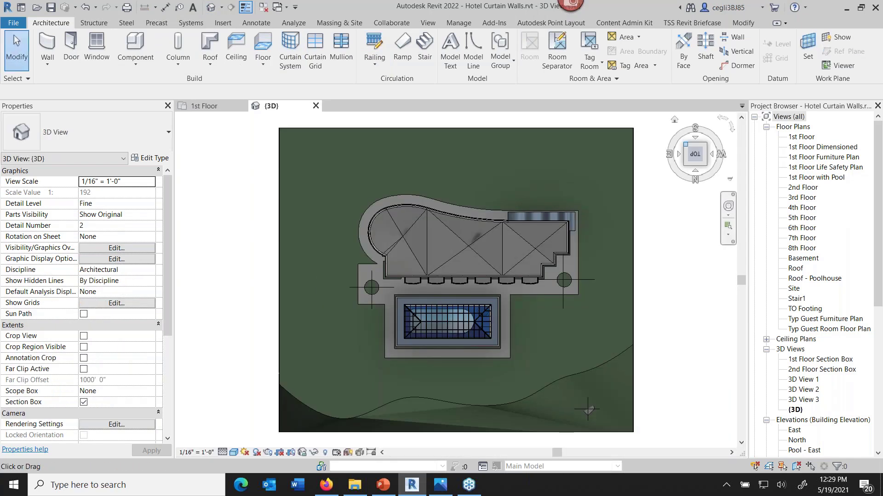
pyautogui.click(674, 119)
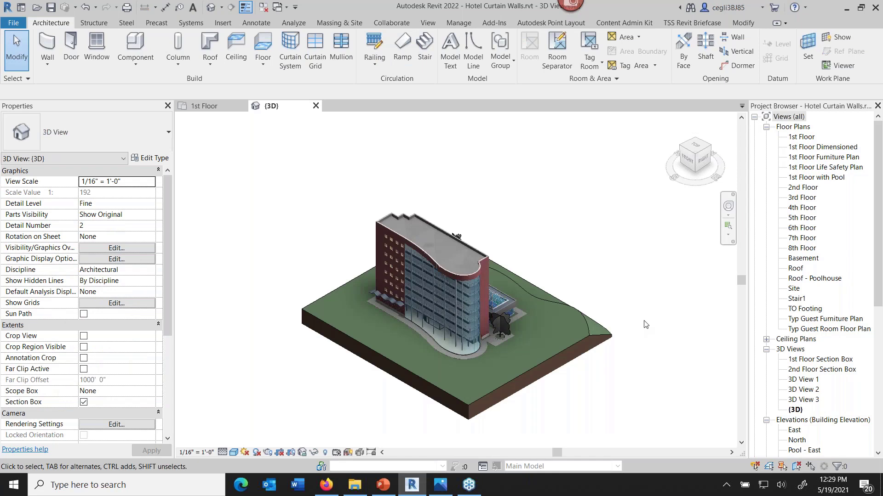
pyautogui.scroll(4, 440, 328)
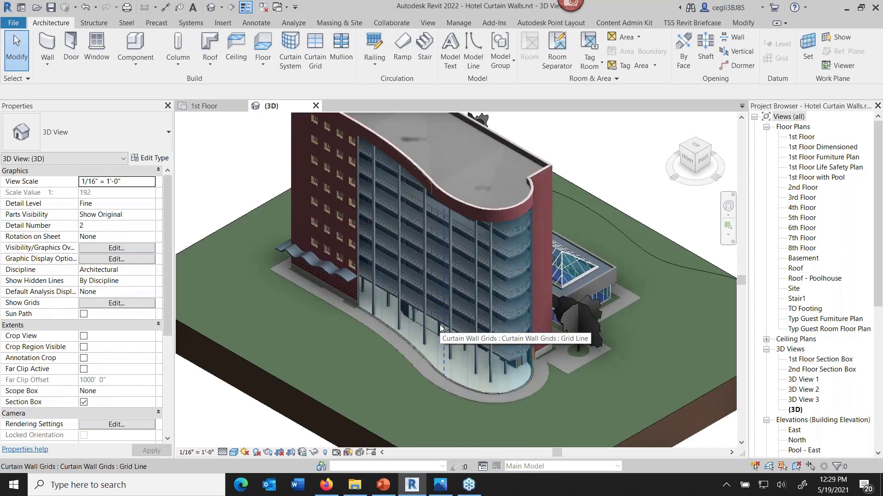
# Step: Select the three curved Exterior Glazing curtain wall segments of the hotel facade and temporarily isolate them in the 3D view
pyautogui.scroll(3, 478, 391)
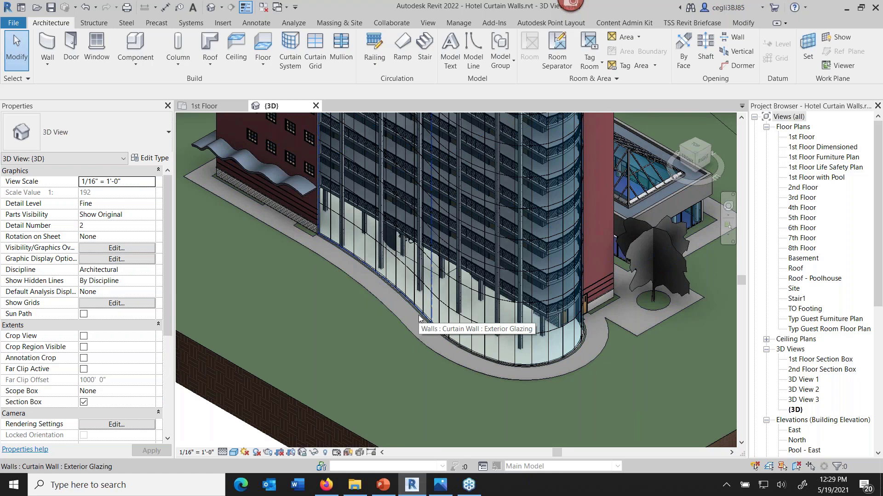
pyautogui.click(459, 376)
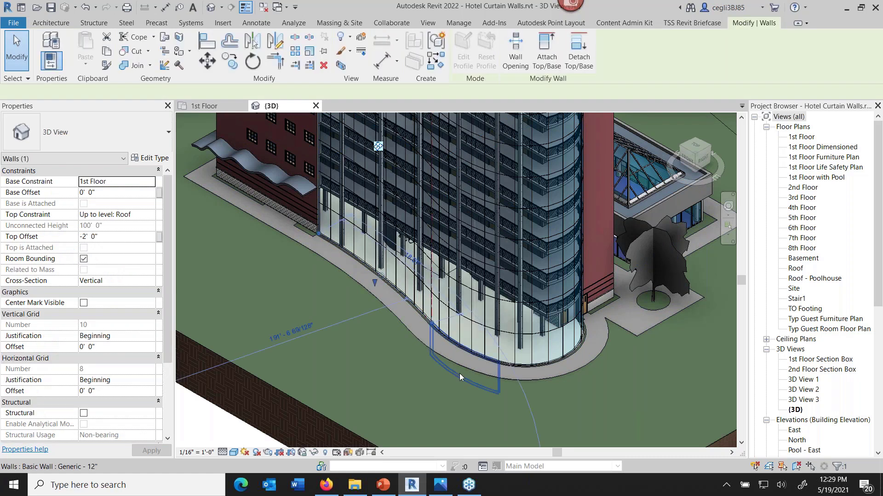
pyautogui.click(453, 347)
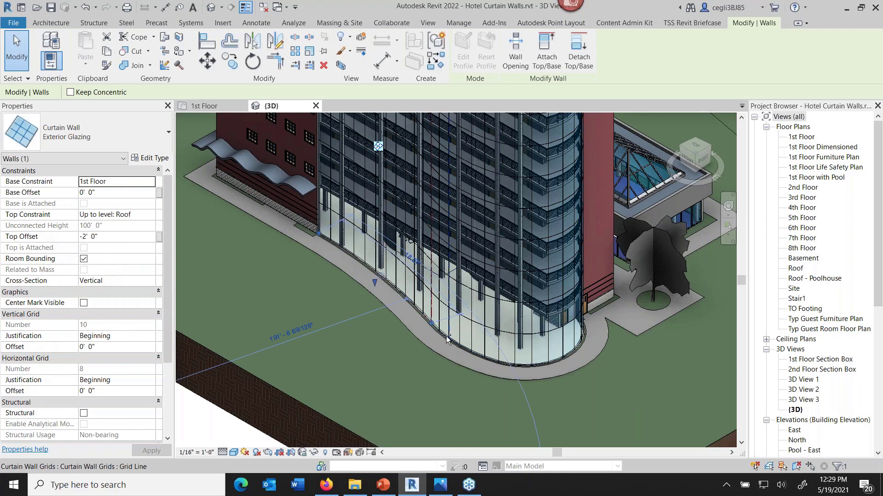
pyautogui.keyDown('ctrl'); pyautogui.click(524, 364); pyautogui.keyUp('ctrl')
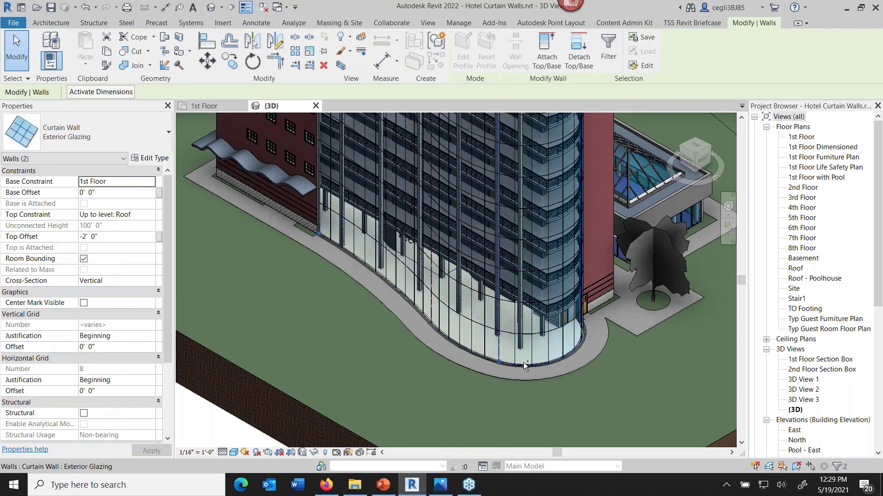
pyautogui.keyDown('ctrl'); pyautogui.click(523, 362); pyautogui.keyUp('ctrl')
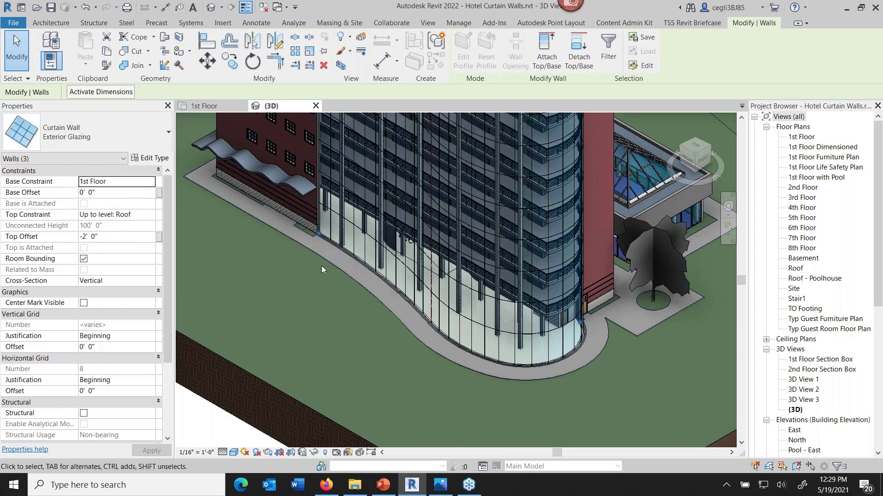
pyautogui.click(315, 453)
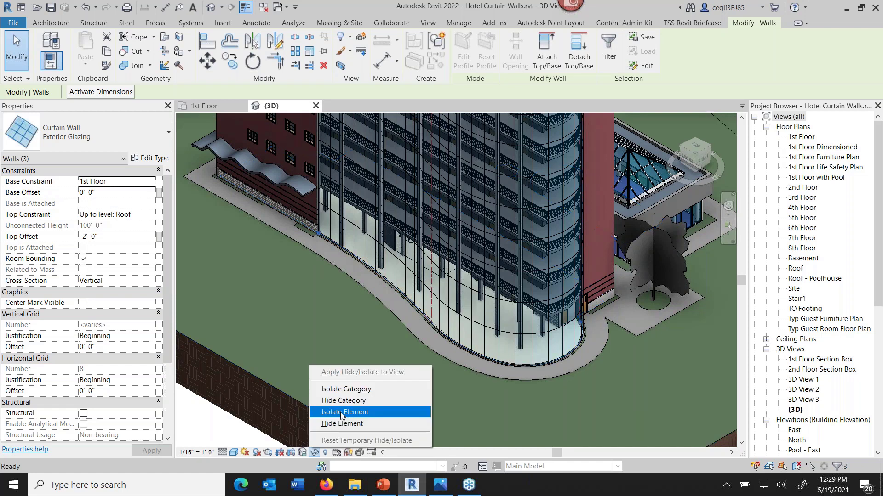
pyautogui.click(341, 412)
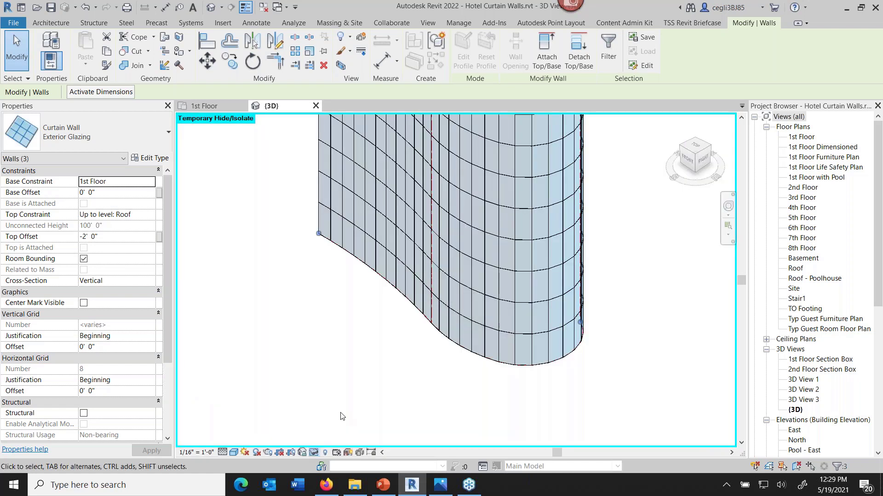
pyautogui.click(365, 402)
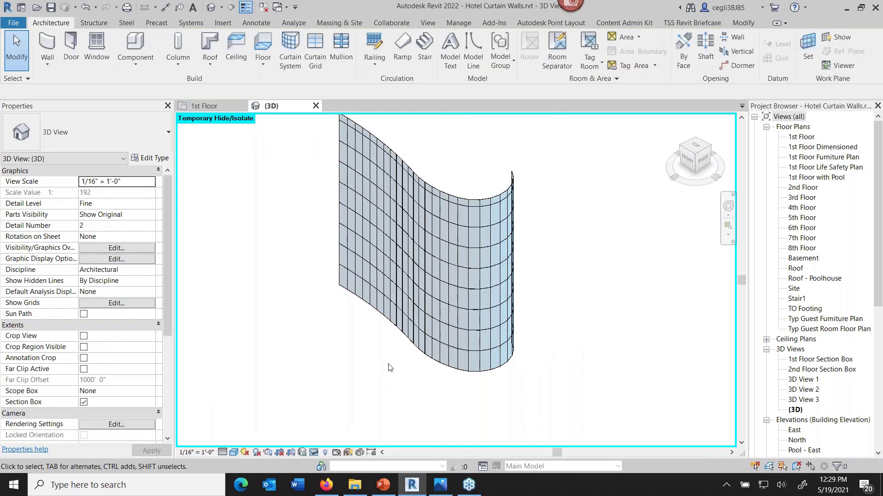
# Step: Set the vertical grid layout of the Exterior Glazing curtain wall type to Fixed Distance
pyautogui.click(375, 319)
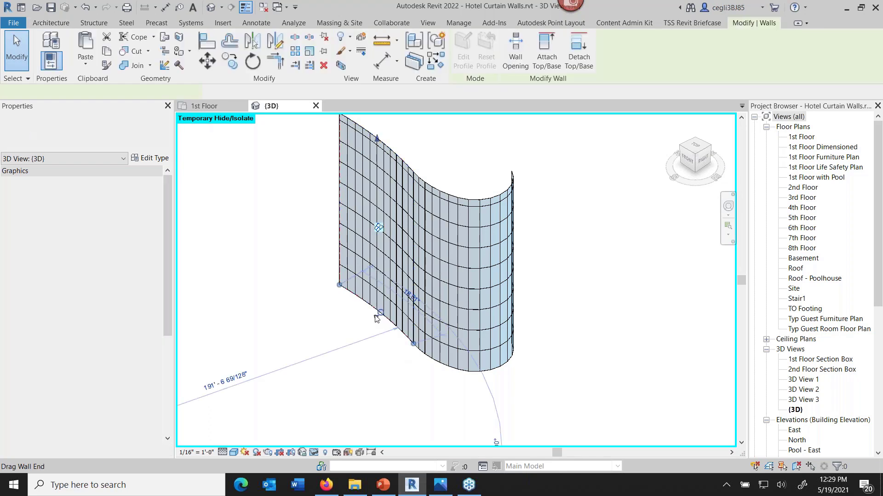
pyautogui.click(149, 158)
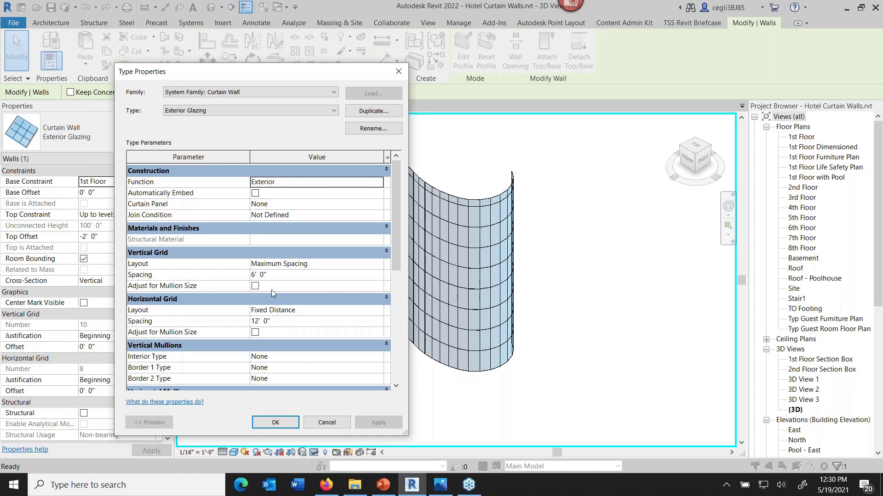
pyautogui.click(282, 266)
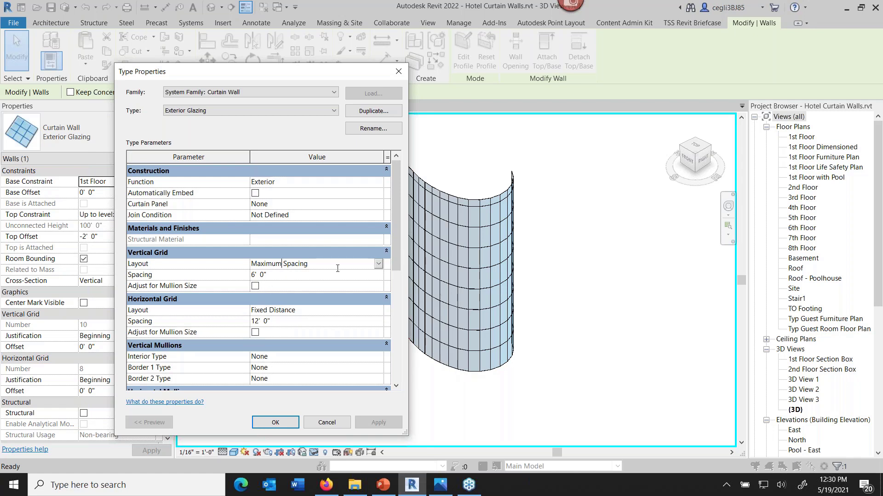
pyautogui.click(378, 264)
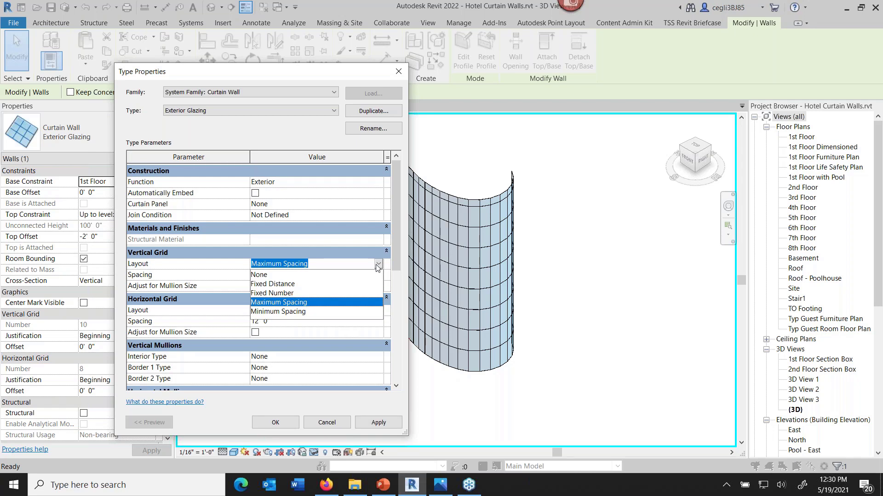
pyautogui.click(288, 285)
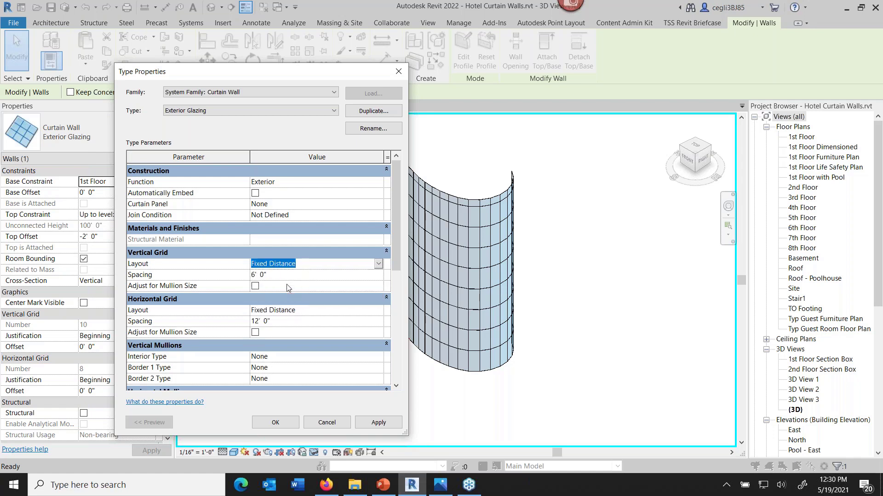
pyautogui.click(282, 422)
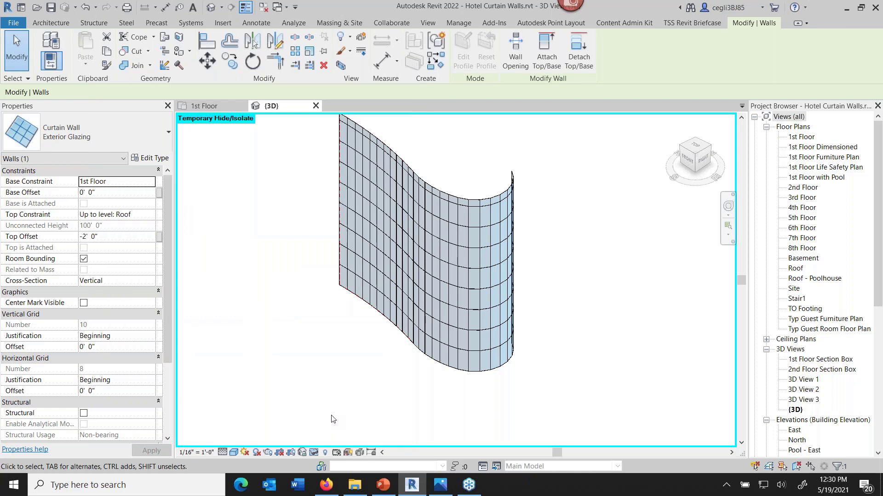
pyautogui.click(399, 383)
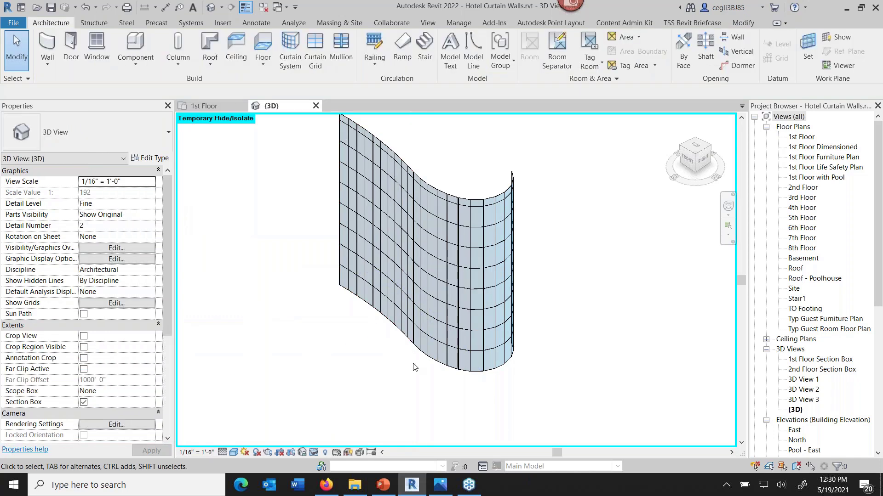
# Step: Examine up close how the vertical grid lines and panels meet at the joints between the curved wall segments
pyautogui.click(388, 324)
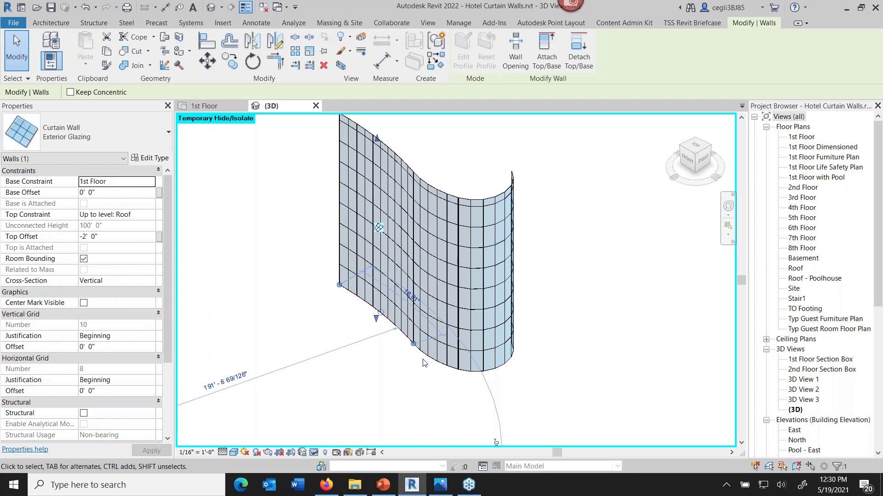
pyautogui.click(409, 358)
pyautogui.scroll(5, 410, 358)
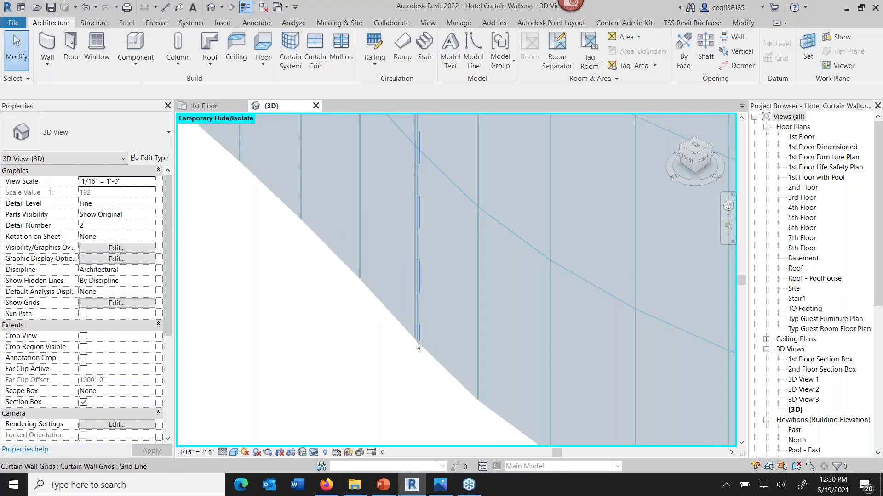
pyautogui.scroll(3, 416, 345)
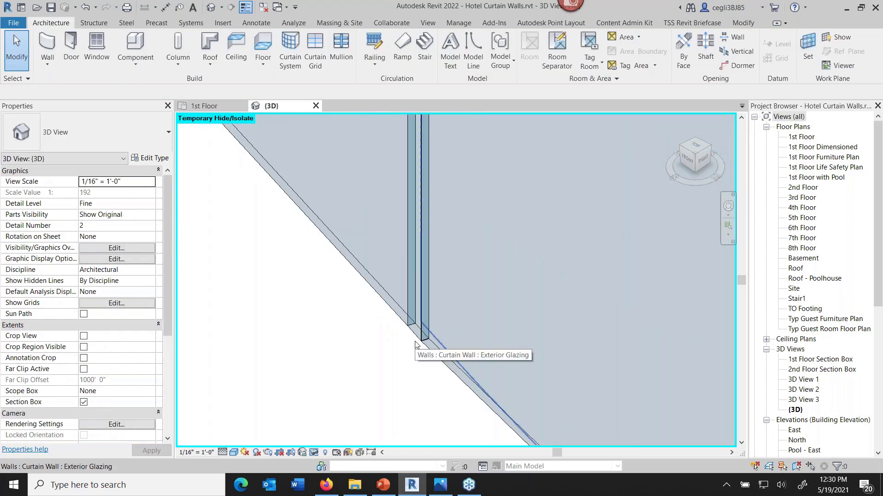
pyautogui.press('Tab')
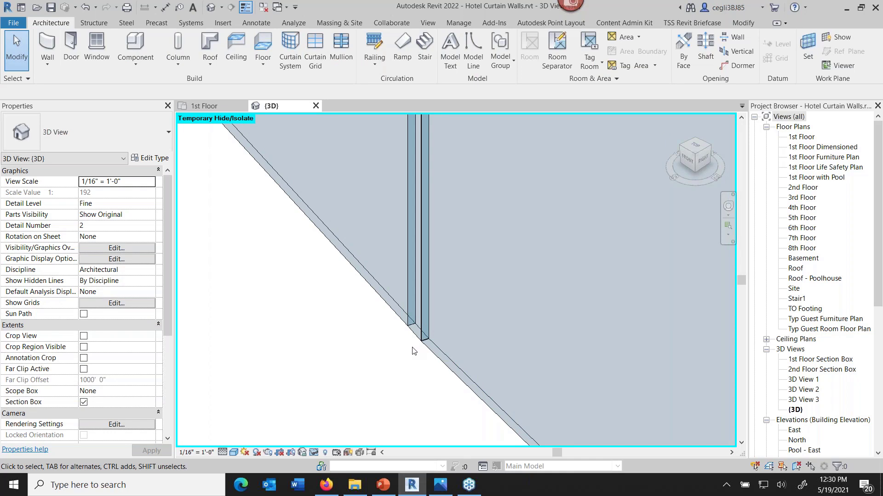
pyautogui.scroll(-4, 412, 351)
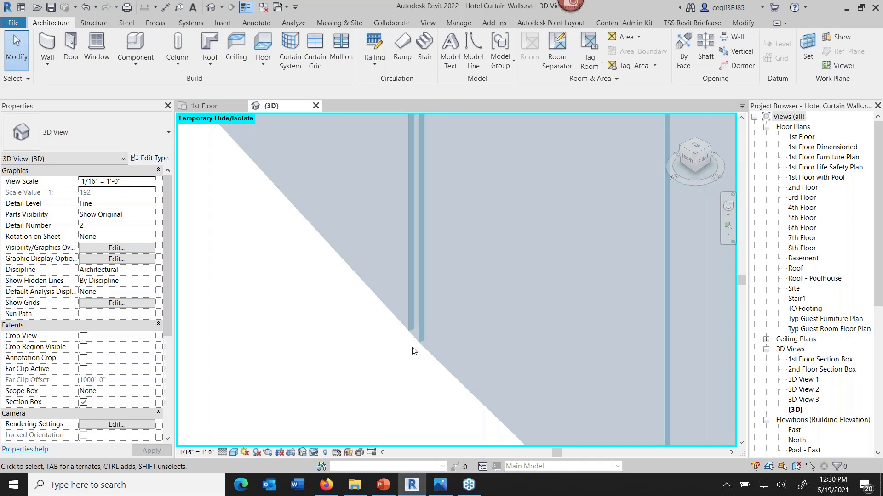
pyautogui.scroll(-1, 413, 351)
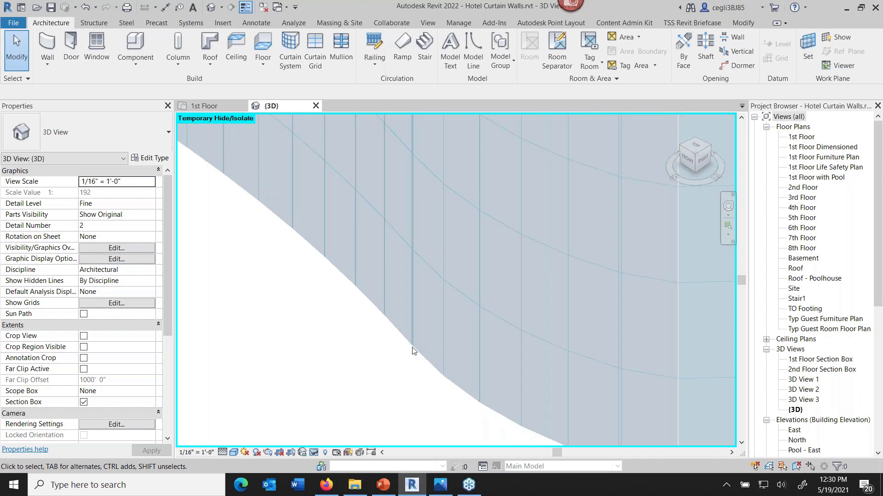
pyautogui.moveTo(412, 351); pyautogui.dragTo(413, 330, button='middle')
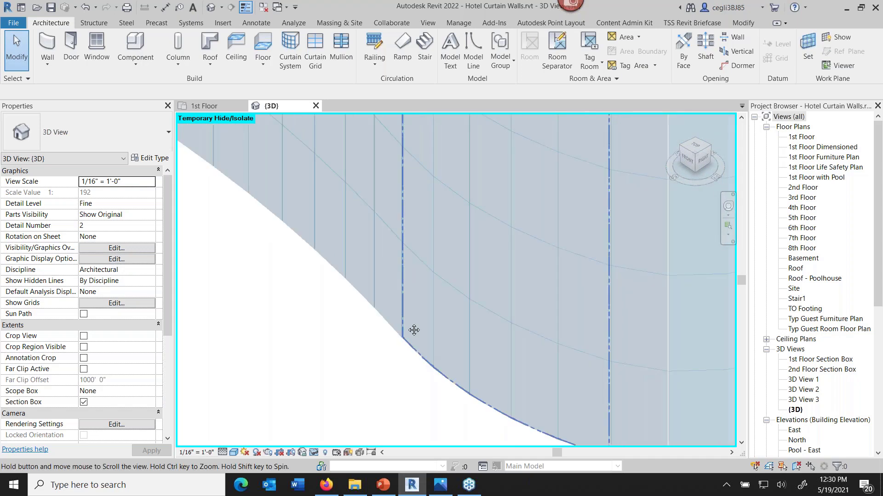
pyautogui.scroll(4, 537, 346)
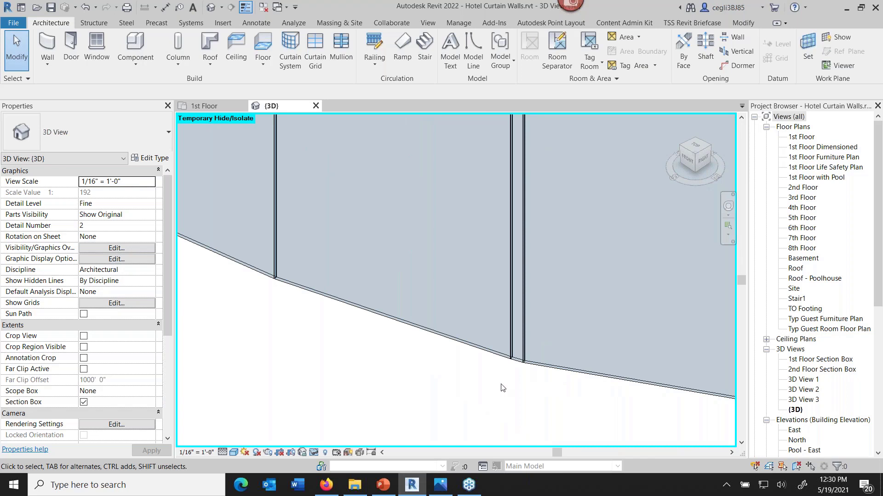
pyautogui.scroll(-5, 407, 388)
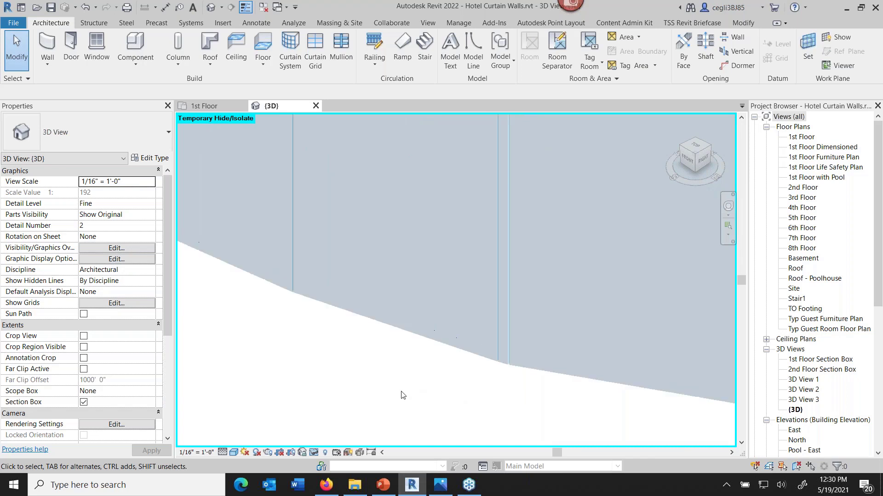
pyautogui.scroll(-3, 403, 395)
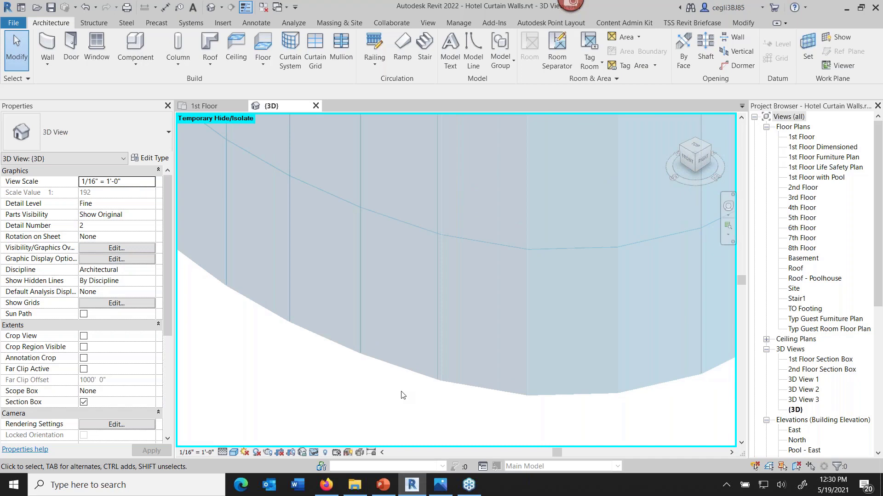
pyautogui.moveTo(403, 396); pyautogui.dragTo(437, 408, button='middle')
# Step: Reset the temporary isolation in the 3D view and close the Hotel Curtain Walls project
pyautogui.click(313, 454)
pyautogui.click(359, 441)
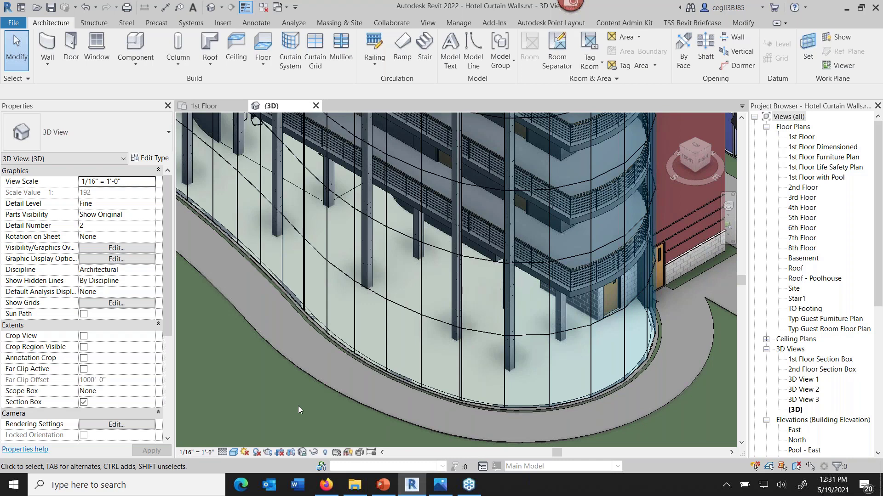
pyautogui.click(12, 23)
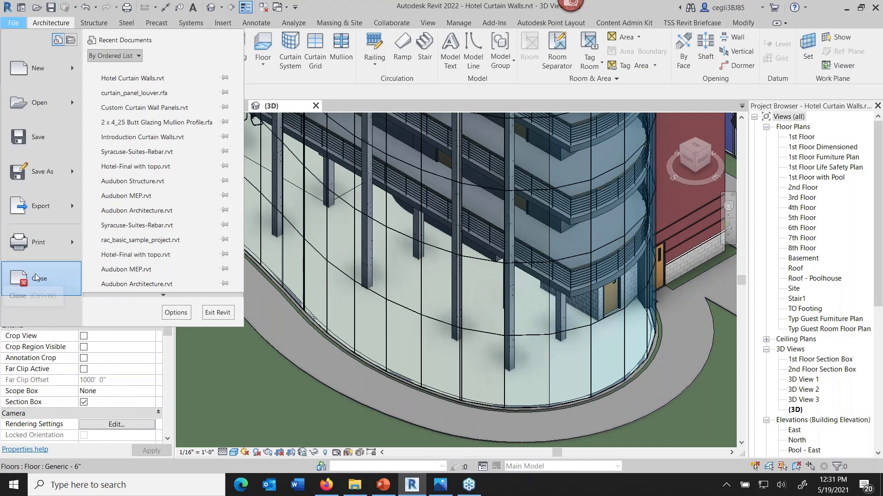
pyautogui.click(36, 278)
pyautogui.click(461, 250)
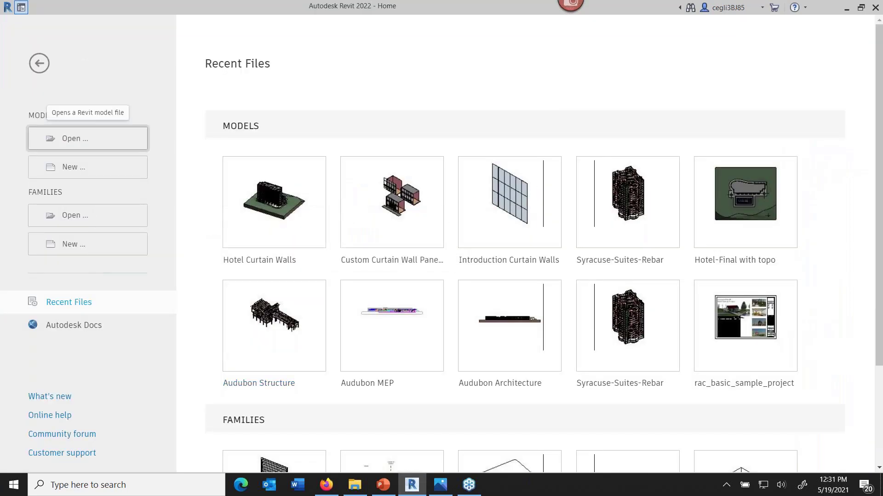
# Step: Create a new project from the Imperial-Architectural Template
pyautogui.click(87, 138)
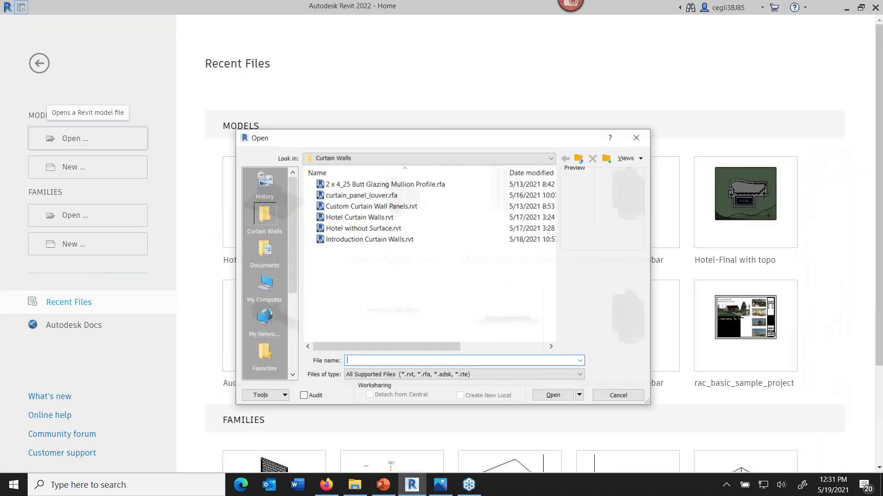
pyautogui.click(618, 396)
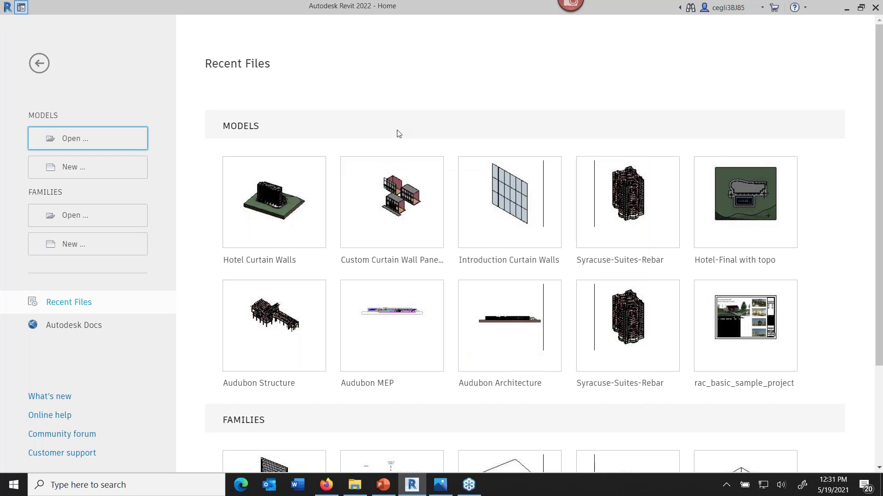
pyautogui.click(70, 174)
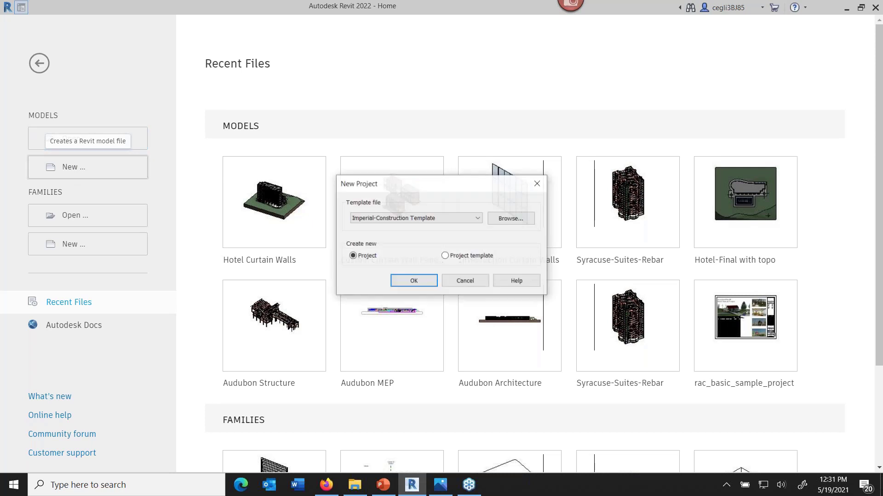
pyautogui.click(404, 219)
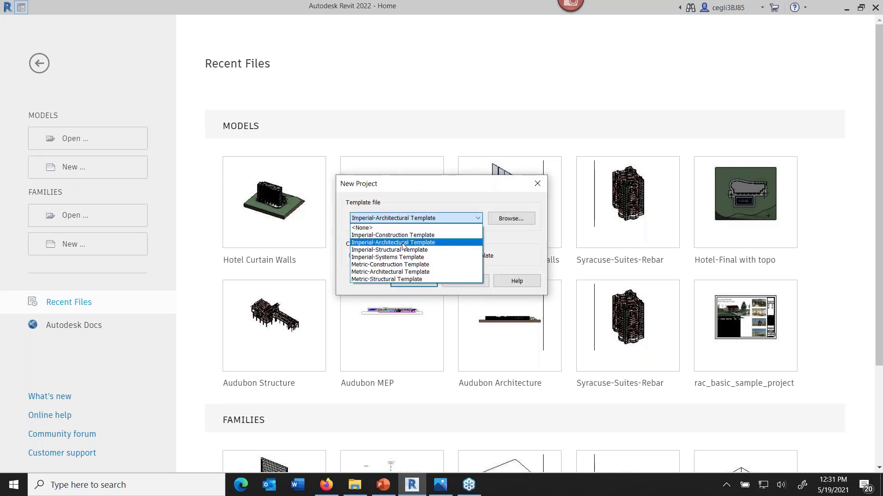
pyautogui.click(403, 244)
pyautogui.click(413, 282)
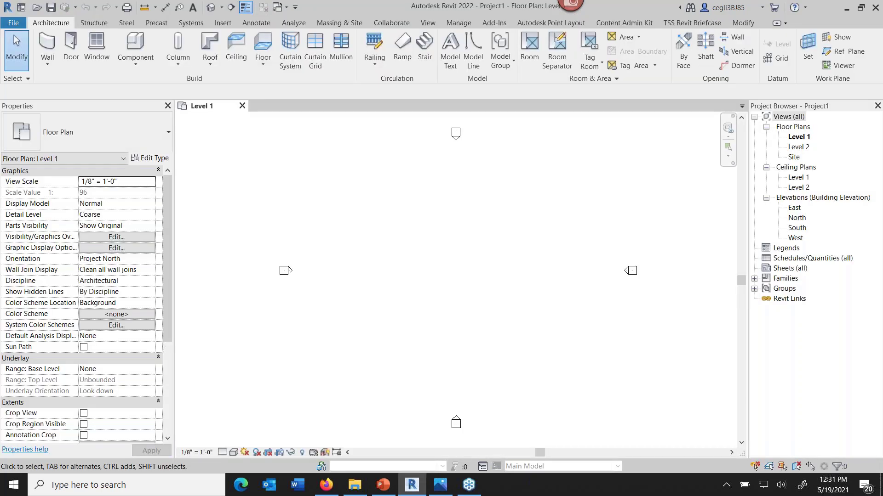
# Step: Draw a straight horizontal Generic - 8" basic wall about 24' long near the centre of the Level 1 plan
pyautogui.click(47, 48)
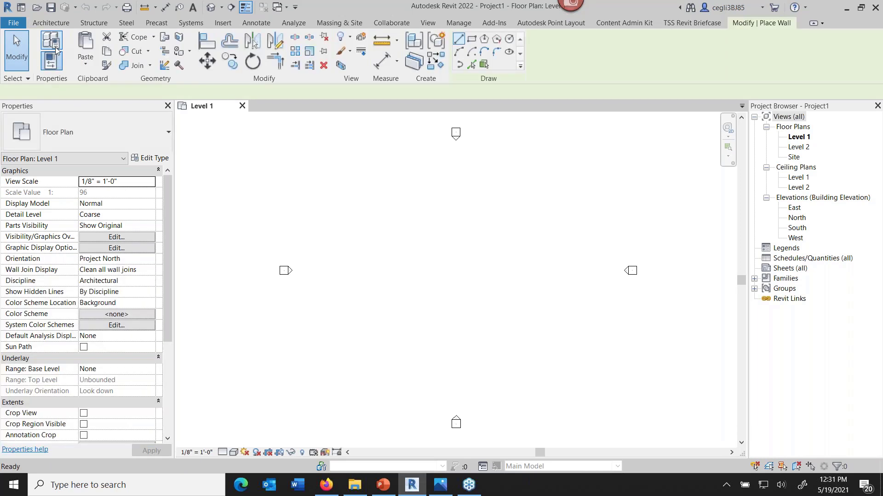
pyautogui.click(405, 266)
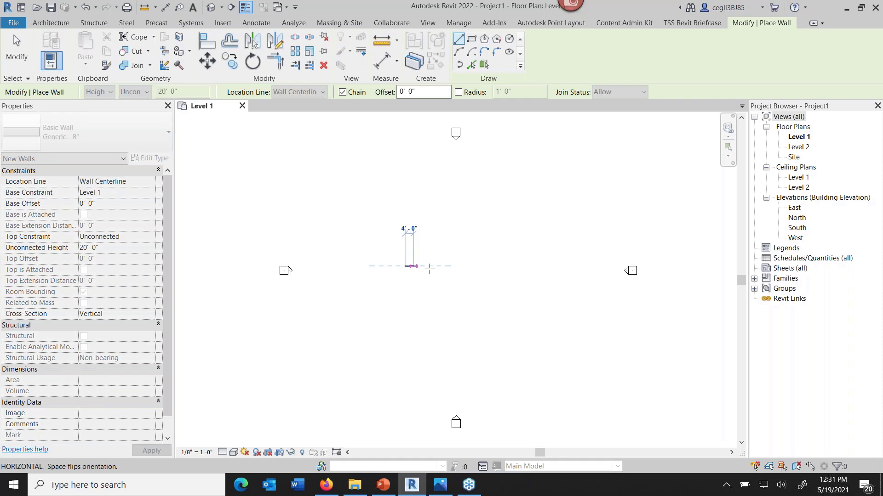
pyautogui.click(454, 266)
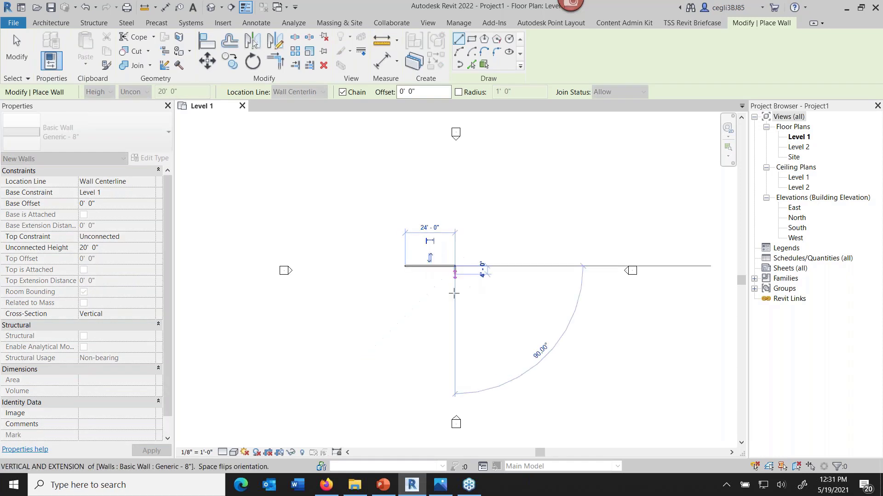
pyautogui.press('Escape')
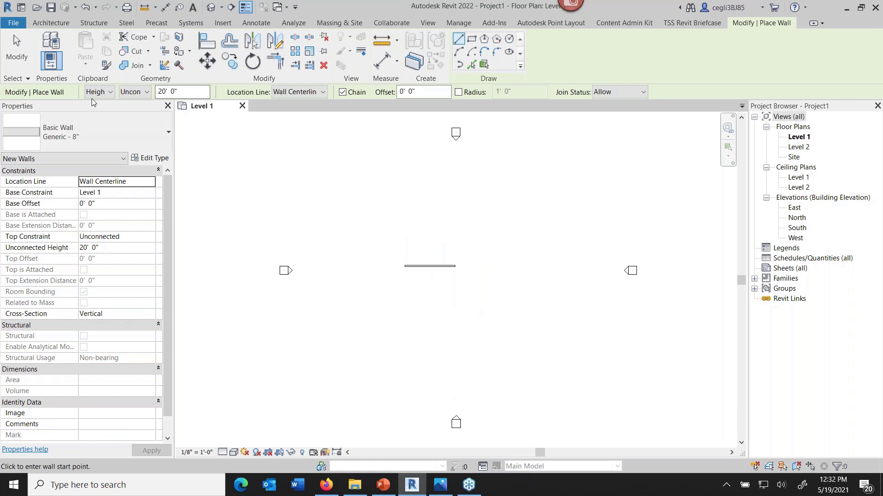
# Step: Draw an Exterior Glazing curtain wall parallel to and below the basic wall, matching its length and aligned with its ends
pyautogui.click(92, 134)
pyautogui.scroll(-5, 69, 349)
pyautogui.click(59, 389)
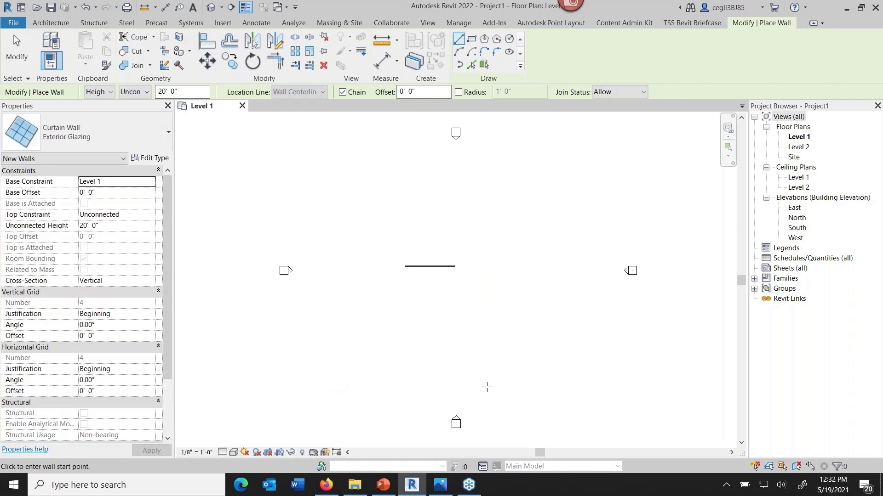
pyautogui.click(404, 299)
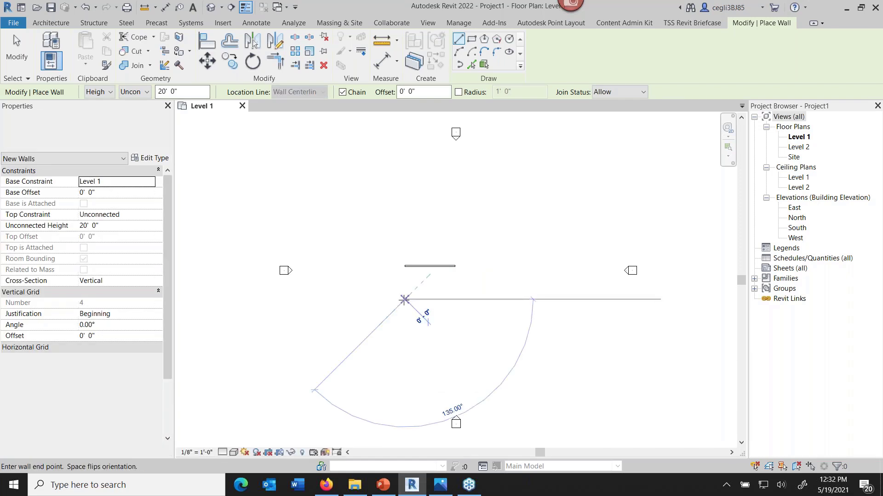
pyautogui.click(455, 299)
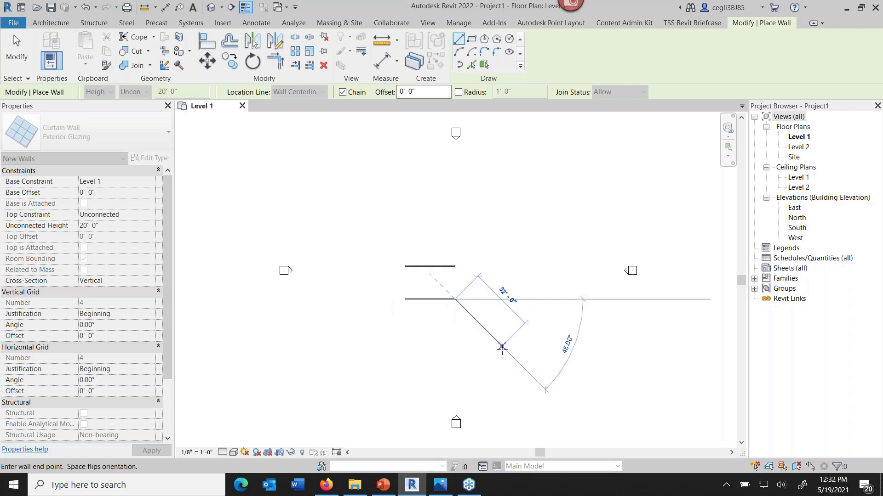
pyautogui.press('Escape')
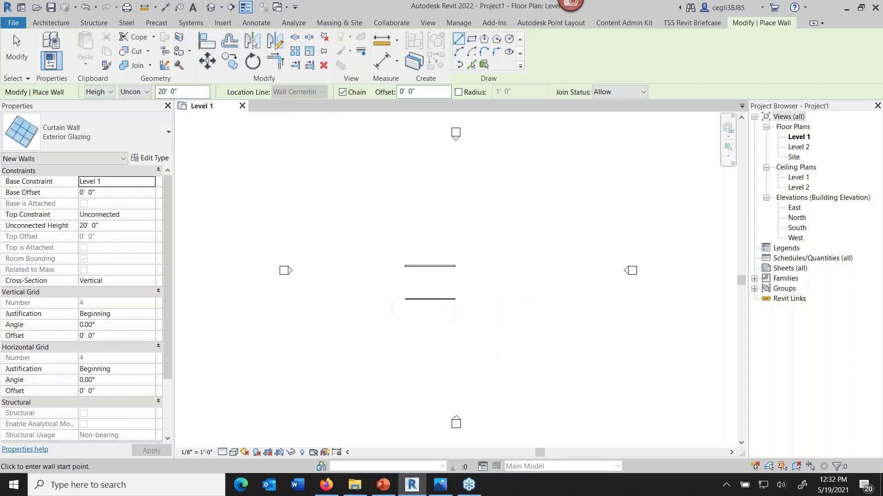
pyautogui.press('Escape')
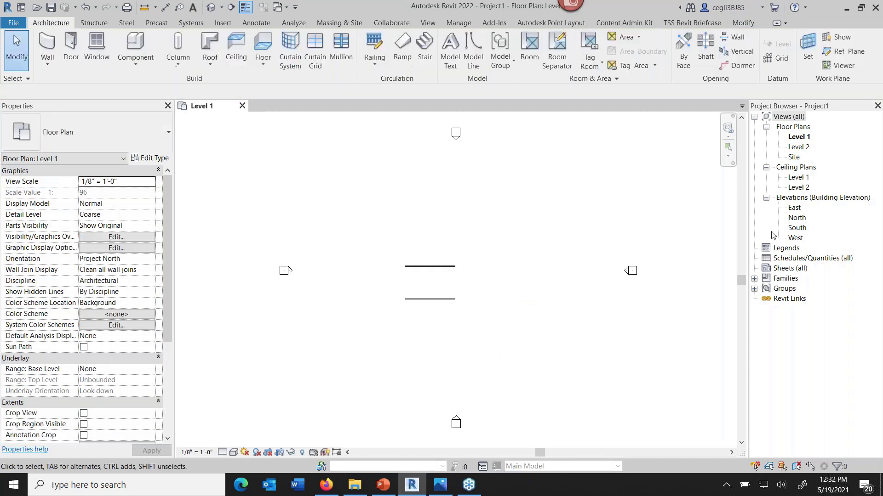
# Step: Open the West elevation and examine the basic wall and the curtain wall in profile
pyautogui.doubleClick(794, 238)
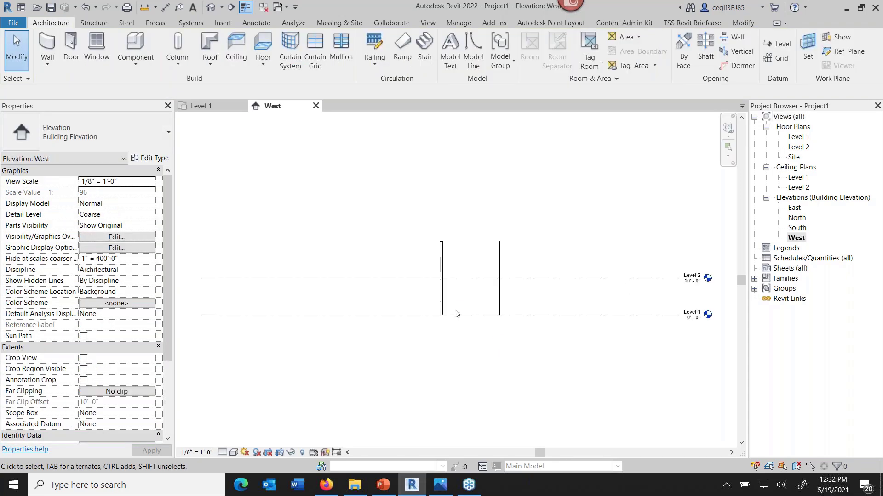
pyautogui.scroll(4, 455, 317)
pyautogui.moveTo(455, 323); pyautogui.dragTo(415, 342, button='middle')
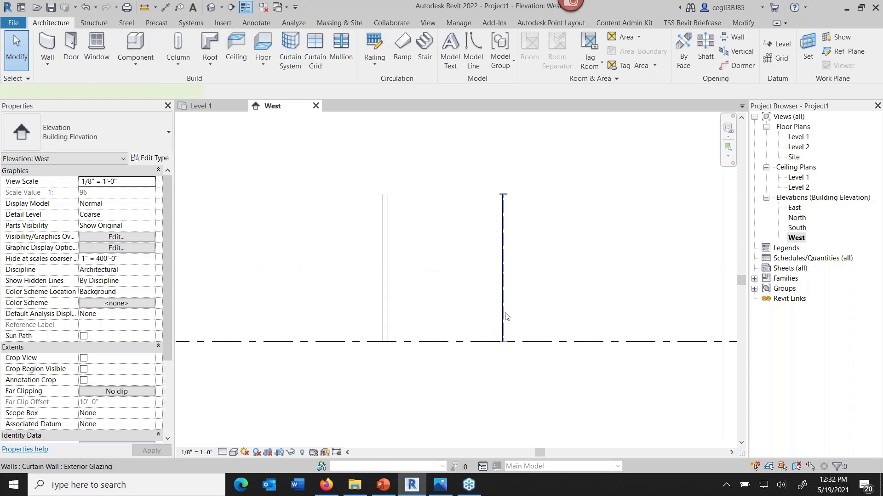
pyautogui.click(504, 316)
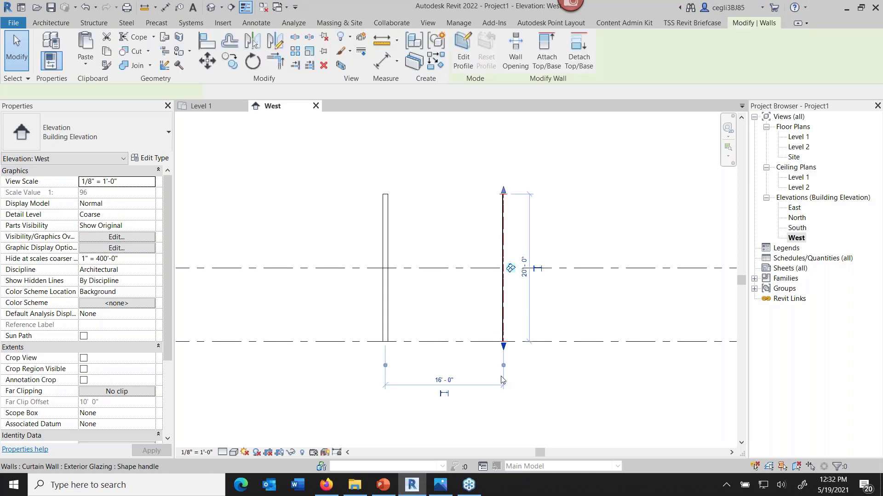
pyautogui.click(484, 396)
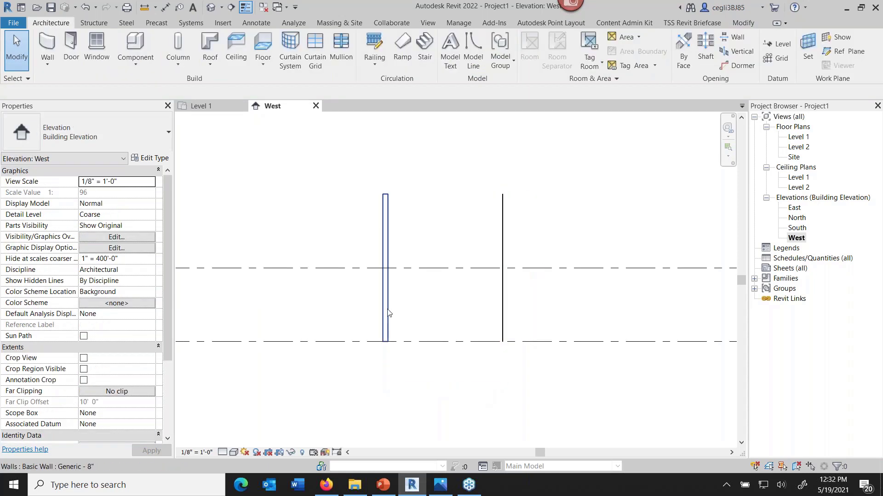
pyautogui.scroll(2, 395, 354)
pyautogui.moveTo(399, 381); pyautogui.dragTo(396, 427, button='middle')
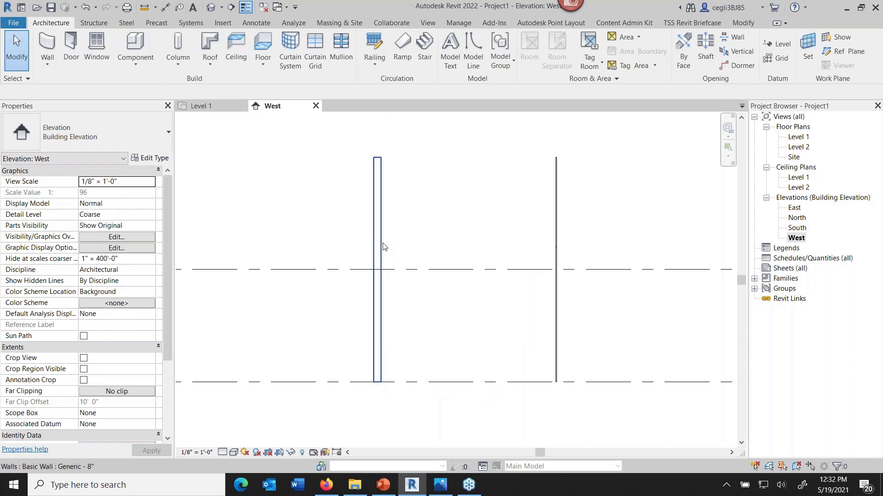
# Step: Set the Generic - 8" wall's cross-section to Slanted at 11° from vertical, and reverse its lean to -11°
pyautogui.click(383, 247)
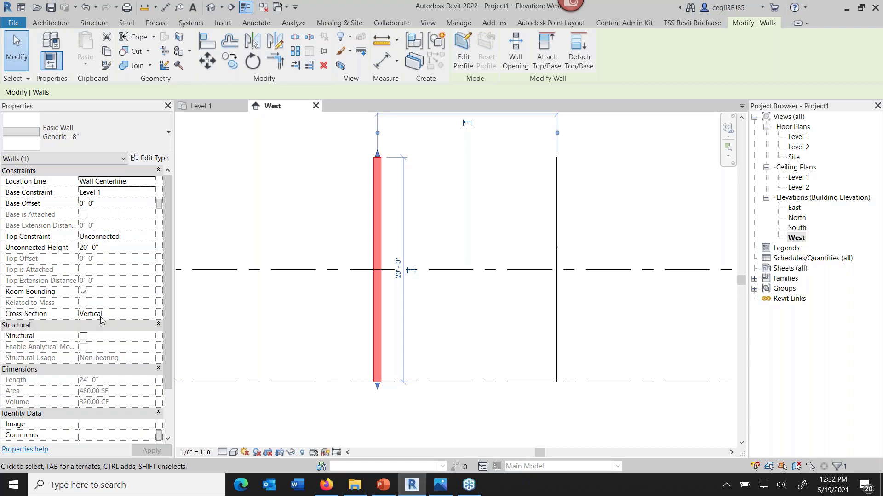
pyautogui.click(115, 314)
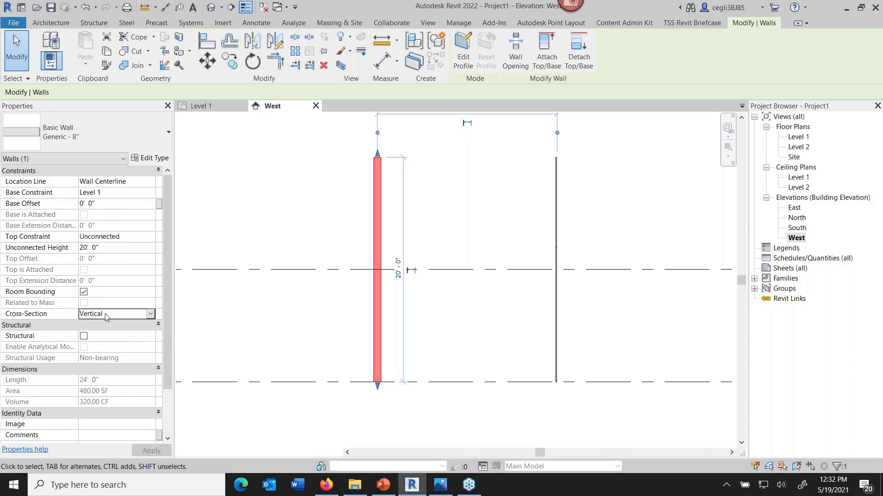
pyautogui.click(151, 314)
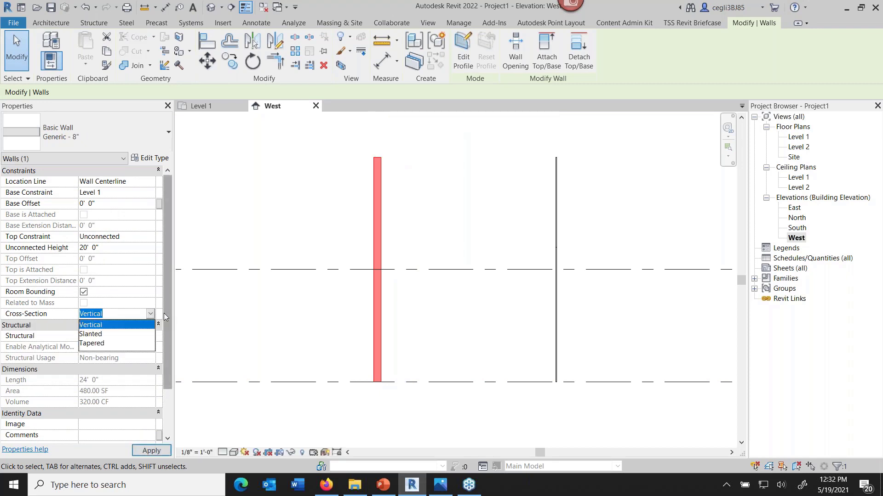
pyautogui.click(92, 334)
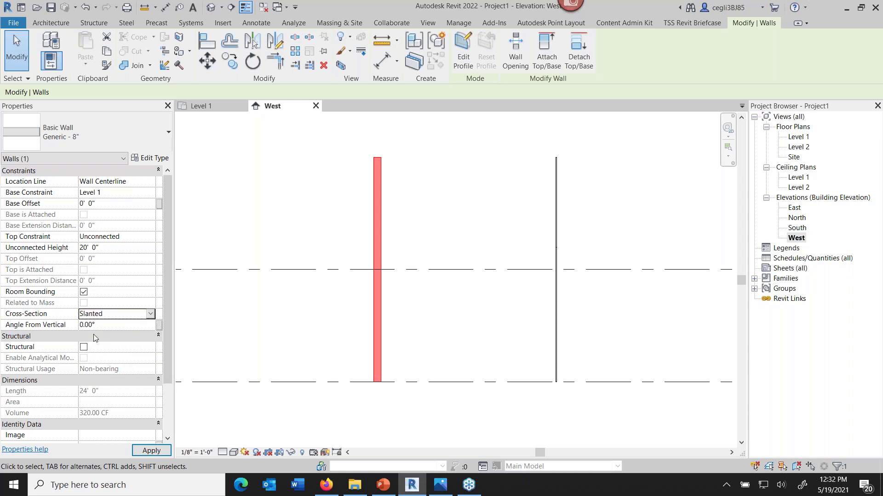
pyautogui.click(88, 326)
pyautogui.moveTo(97, 324); pyautogui.dragTo(62, 330)
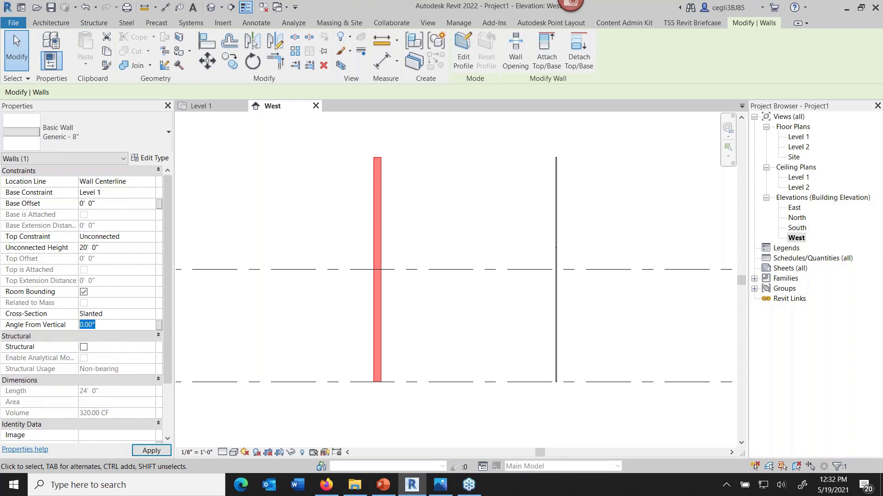
pyautogui.write('11')
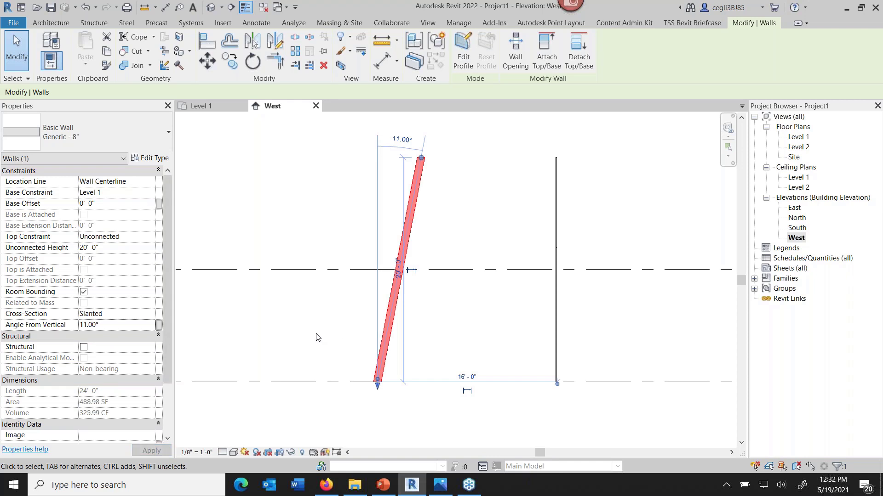
pyautogui.click(82, 326)
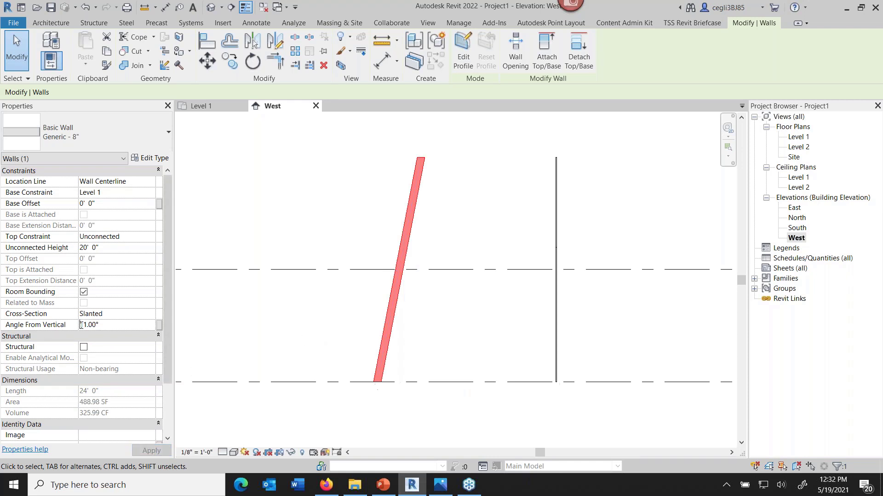
pyautogui.write('-')
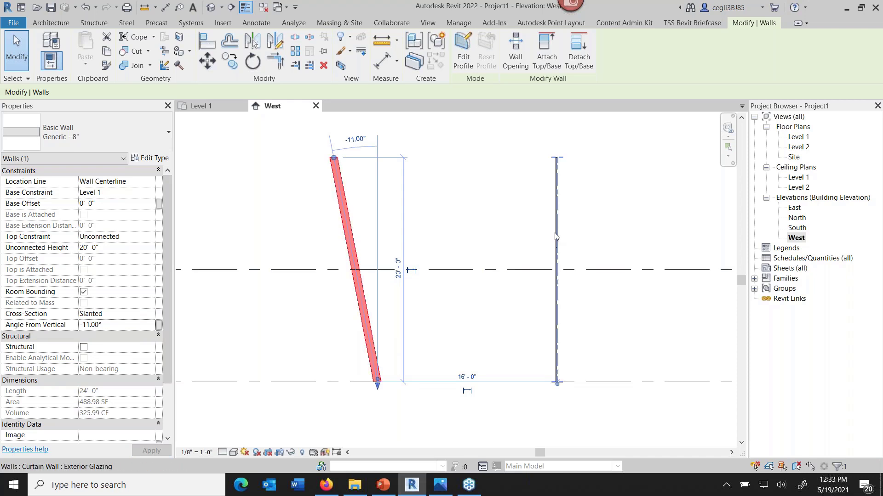
# Step: Set the Exterior Glazing curtain wall's cross-section to Slanted at 11° from vertical and view both walls in the default 3D view
pyautogui.click(557, 269)
pyautogui.click(120, 281)
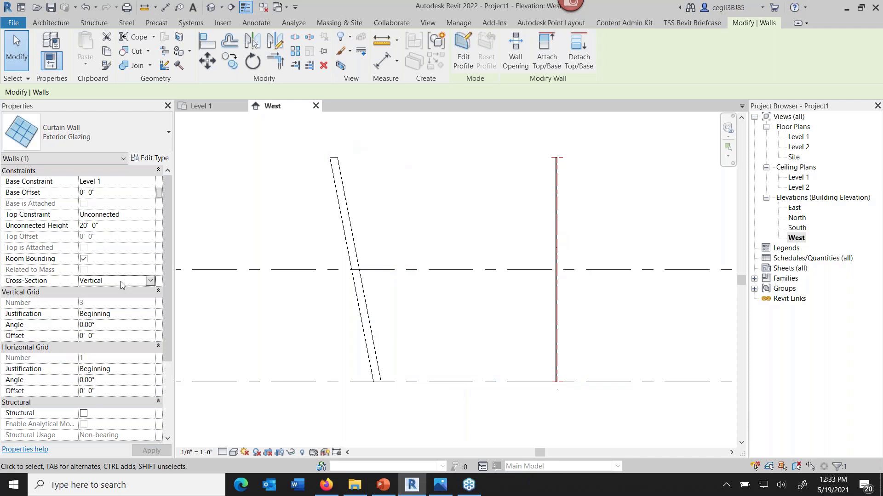
pyautogui.click(151, 281)
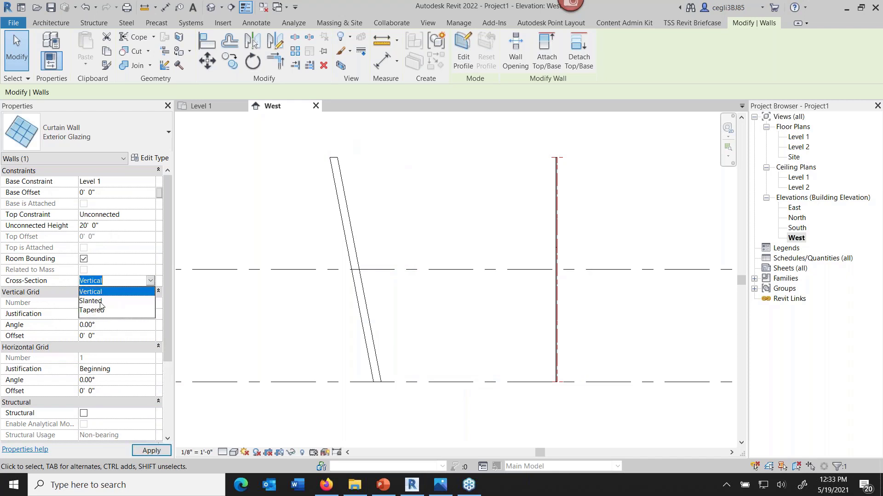
pyautogui.click(101, 302)
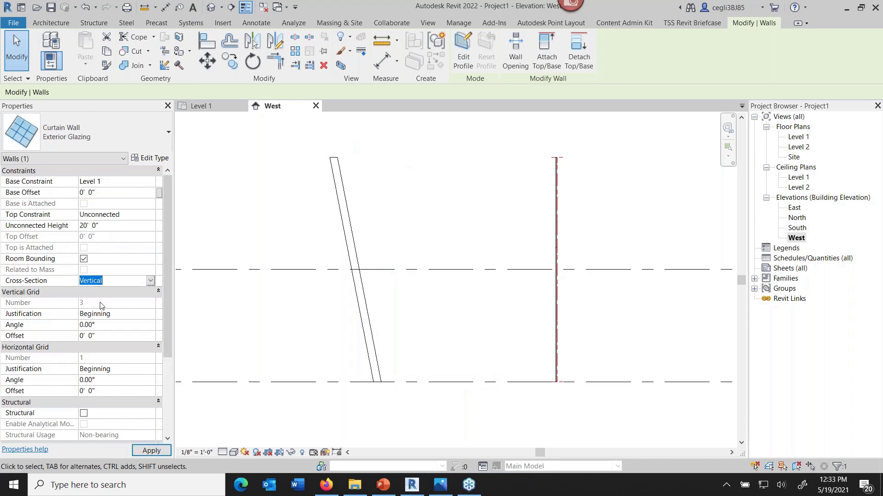
pyautogui.click(106, 291)
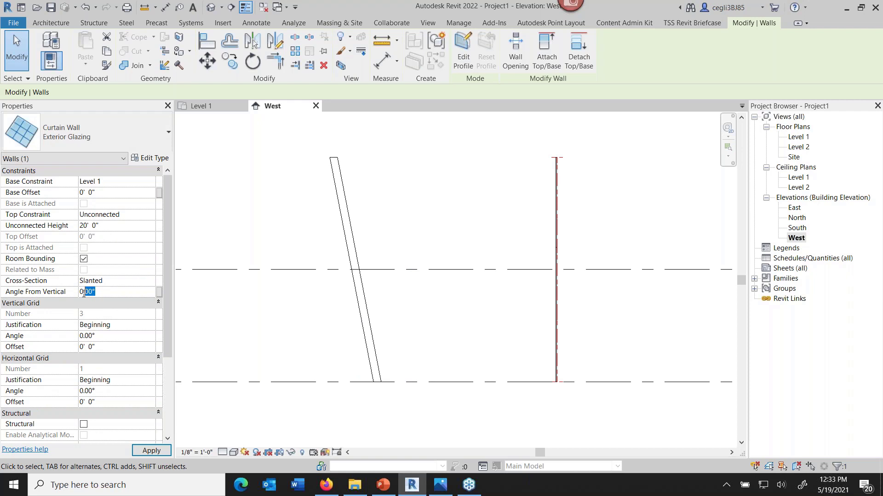
pyautogui.write('11')
pyautogui.press('Return')
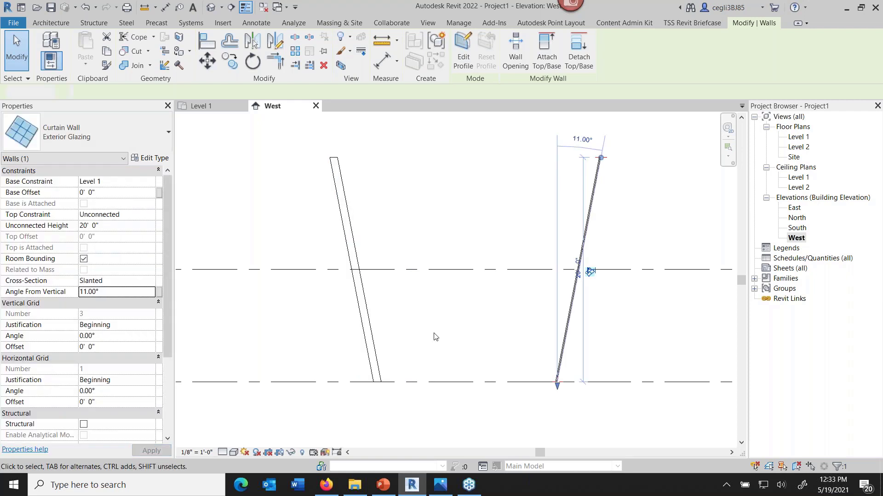
pyautogui.press('Escape')
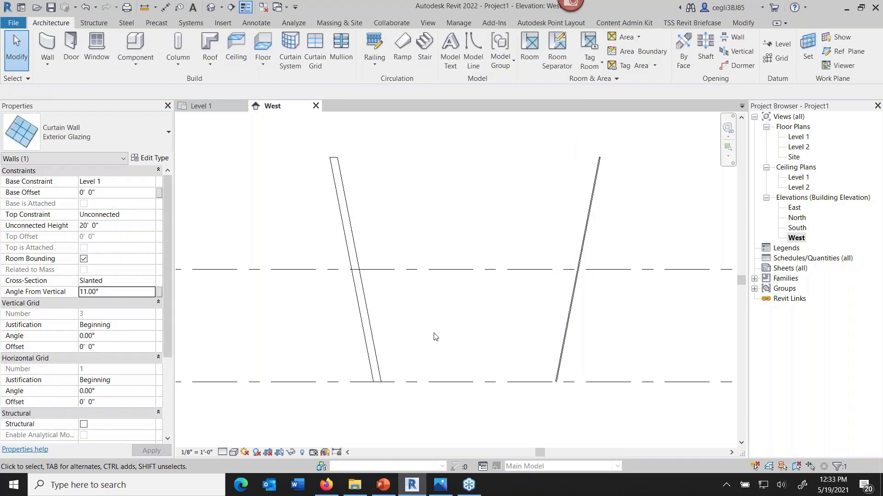
pyautogui.click(211, 7)
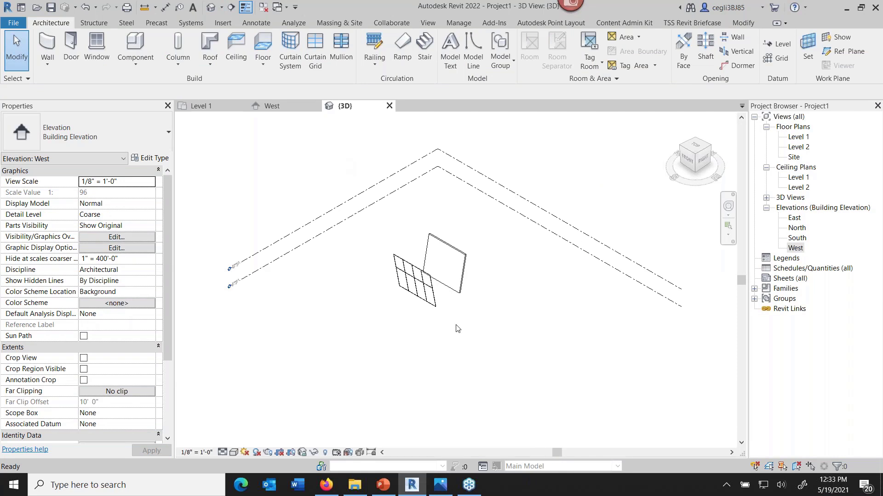
pyautogui.scroll(2, 445, 320)
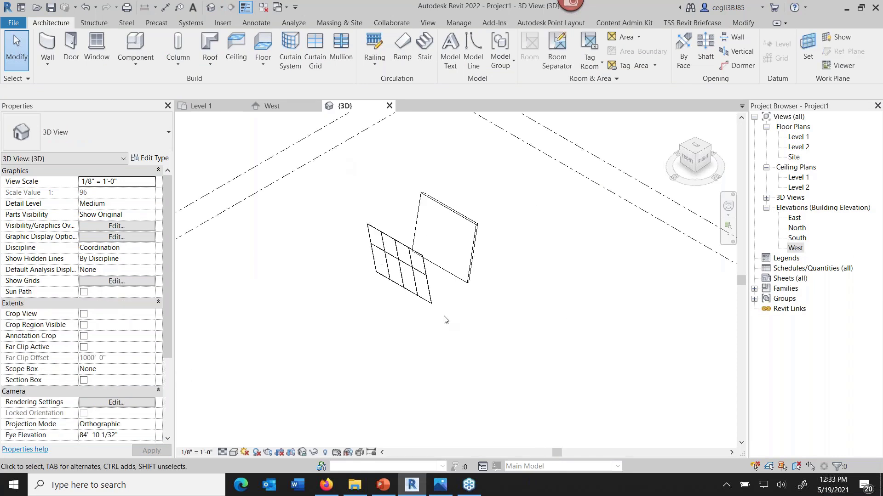
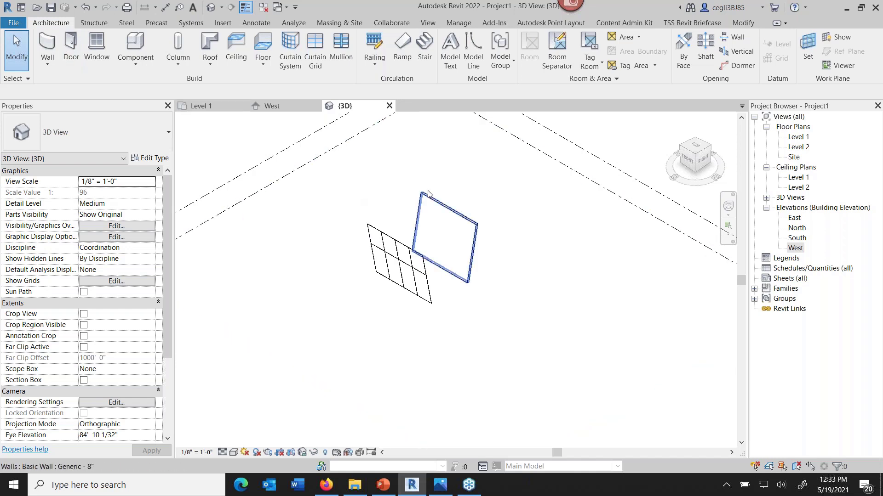
# Step: Undo the 3D view creation, the curtain wall's slant and both slant changes of the Generic - 8" wall
pyautogui.click(85, 8)
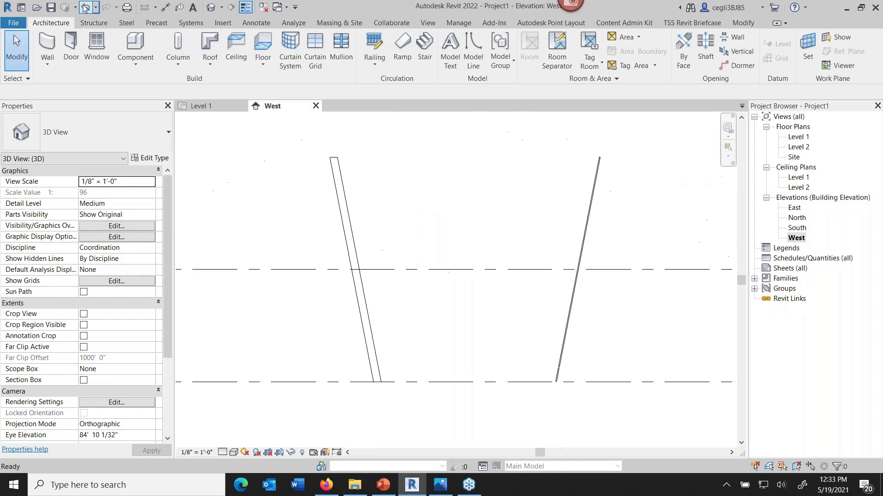
pyautogui.click(85, 8)
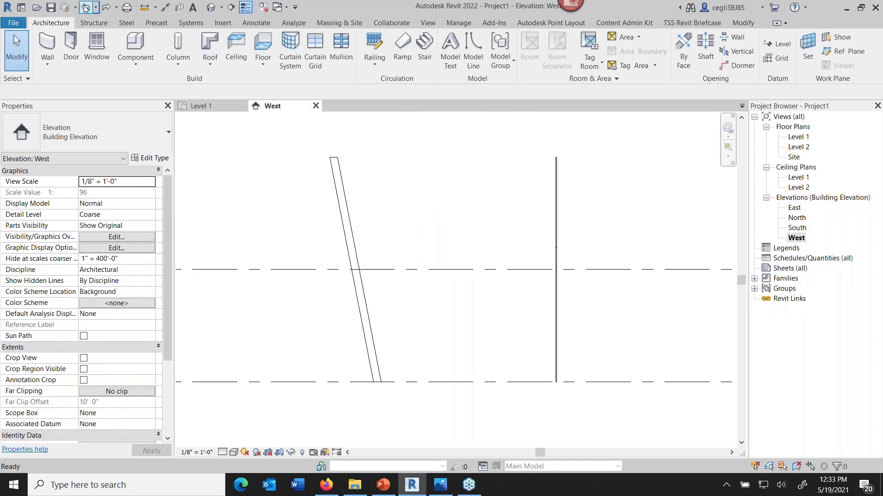
pyautogui.click(85, 8)
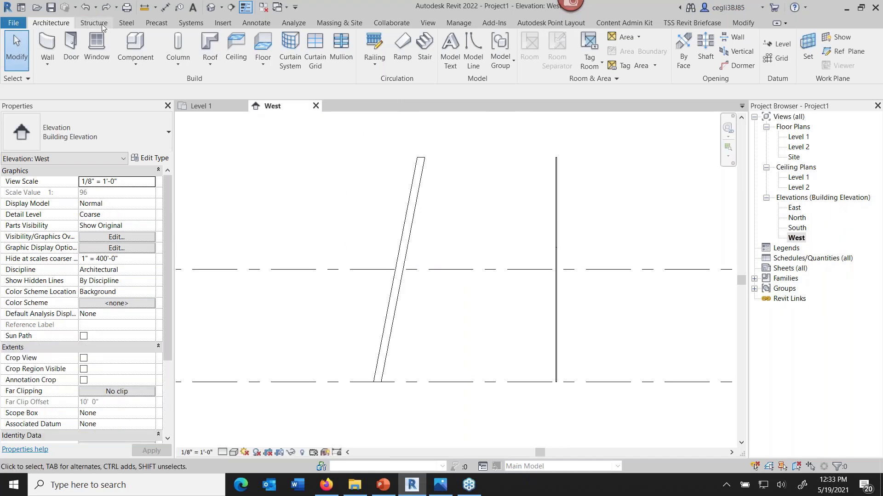
pyautogui.hotkey('ctrl', 'z')
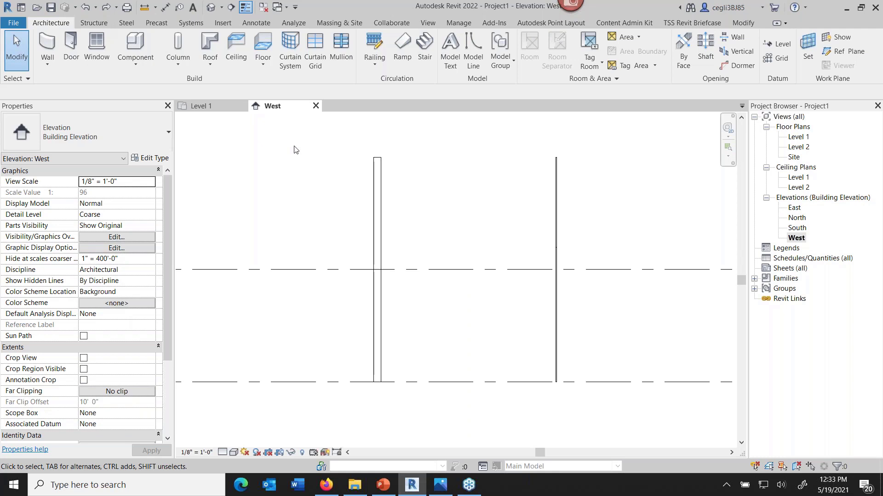
pyautogui.click(377, 224)
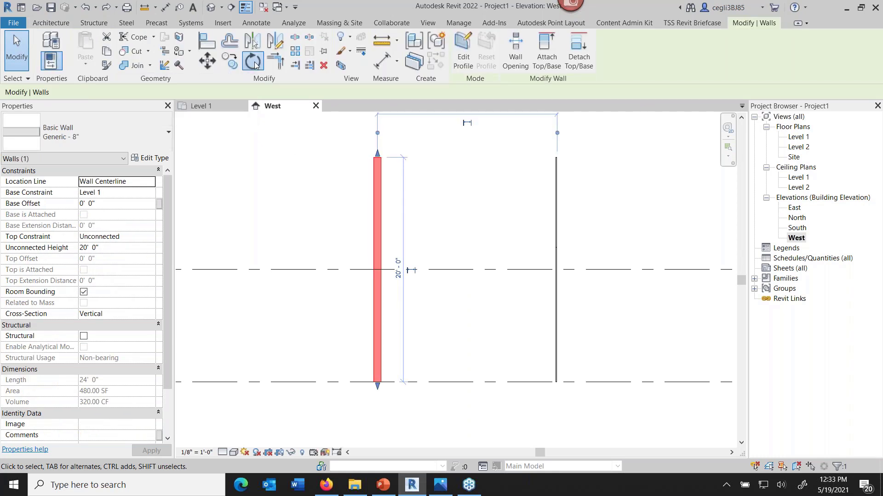
pyautogui.click(253, 61)
pyautogui.press('Escape')
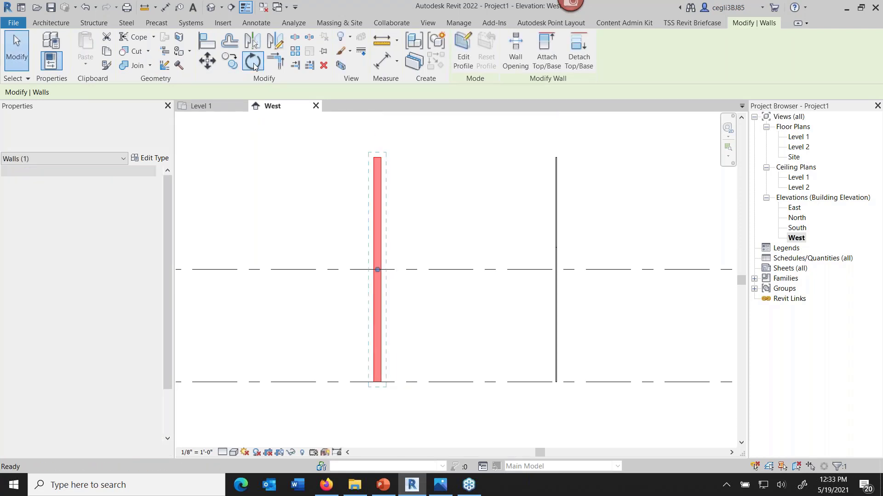
pyautogui.click(252, 61)
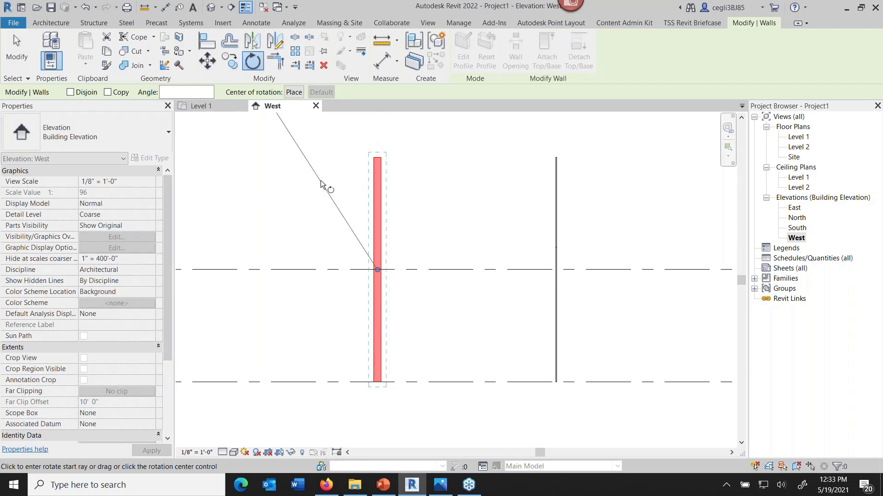
pyautogui.press('Escape')
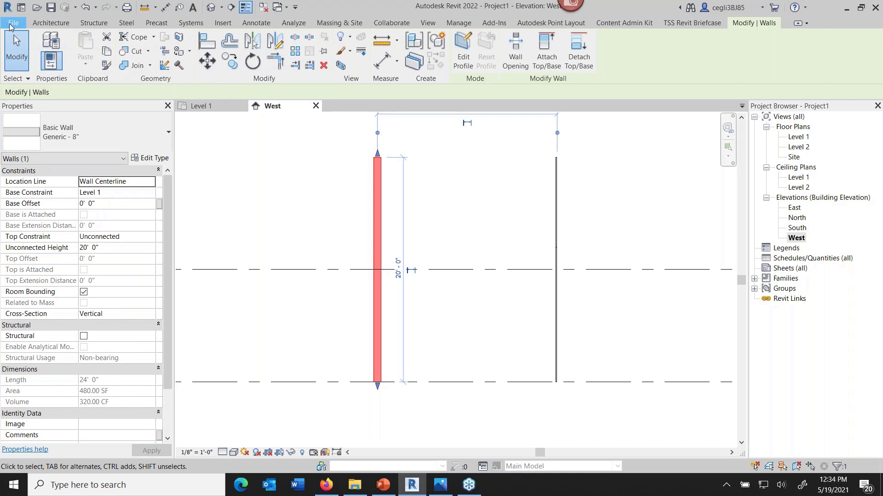
# Step: Close Project1 without saving it and open Hotel without Surface.rvt from the Curtain Walls folder
pyautogui.click(13, 23)
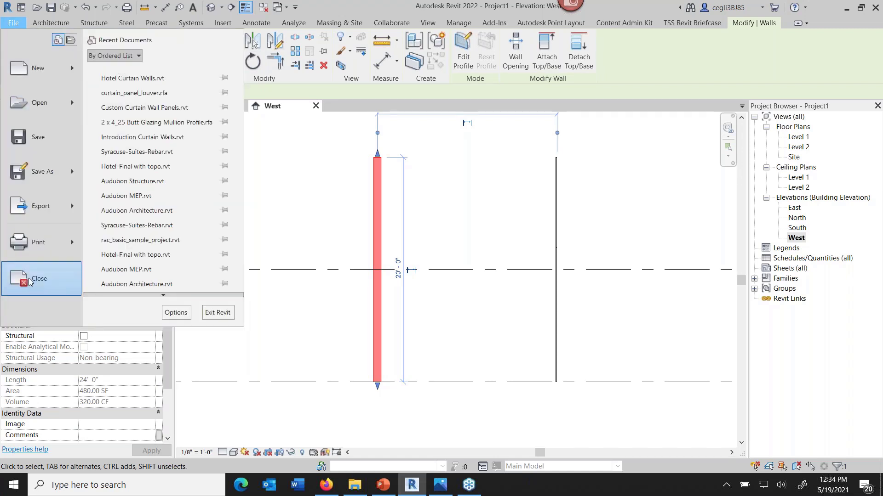
pyautogui.click(28, 281)
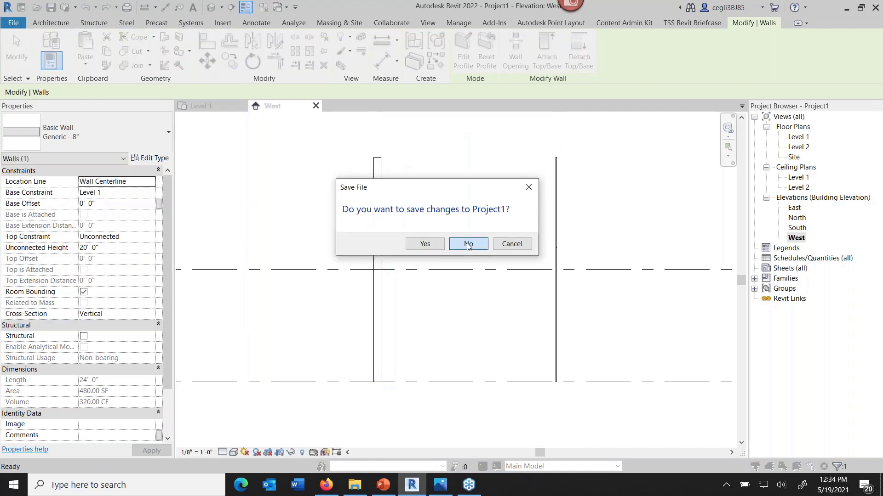
pyautogui.click(467, 244)
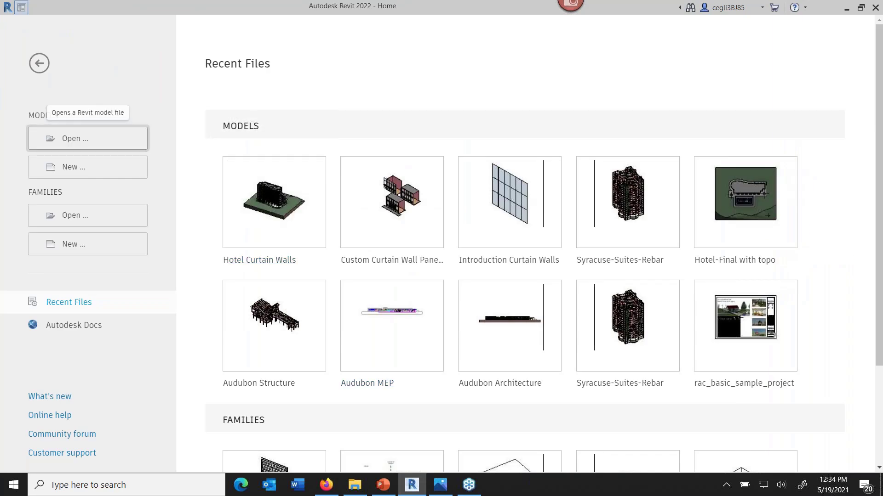
pyautogui.click(87, 138)
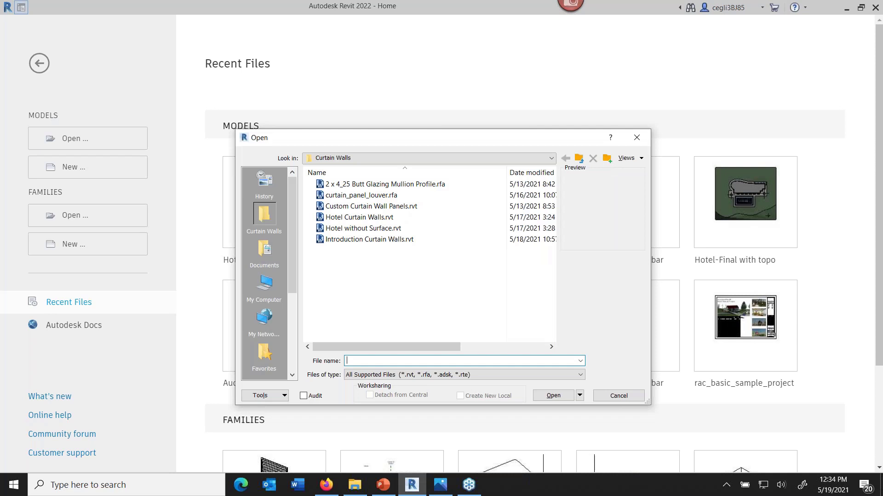
pyautogui.click(356, 228)
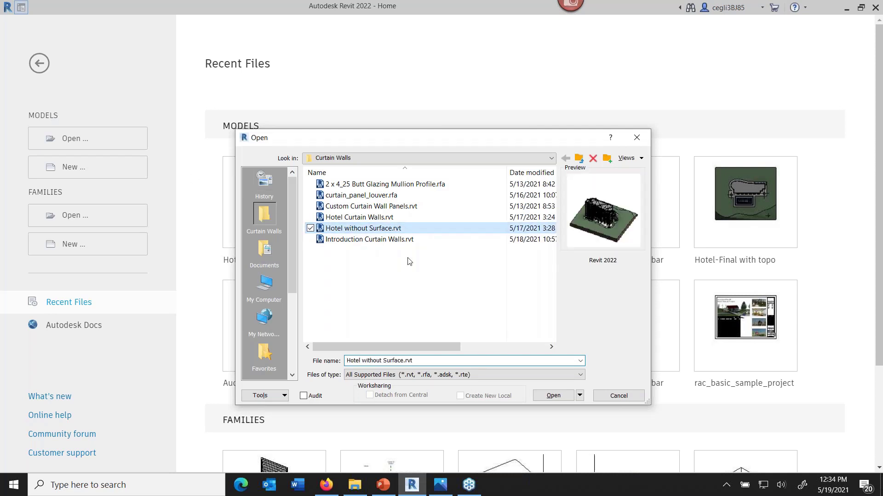
pyautogui.click(556, 398)
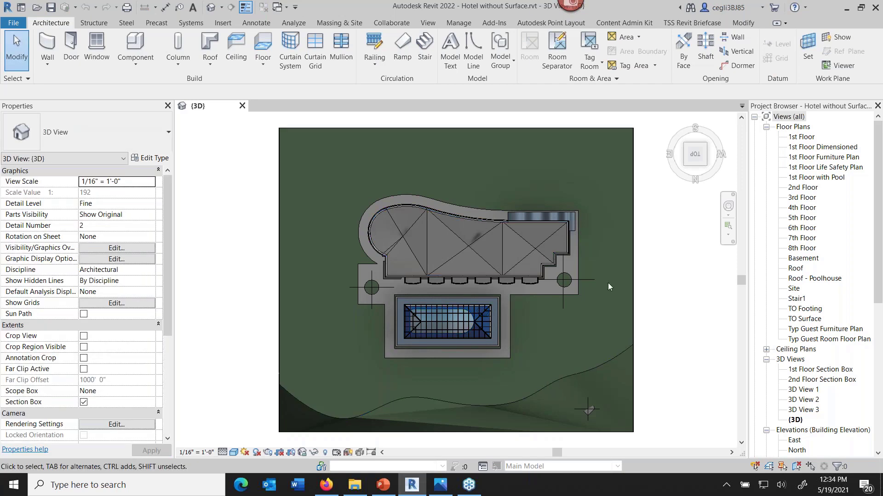
# Step: Examine the hotel's open curved ground-floor edge and its columns in an isometric 3D view, and open the 1st Floor plan
pyautogui.click(682, 172)
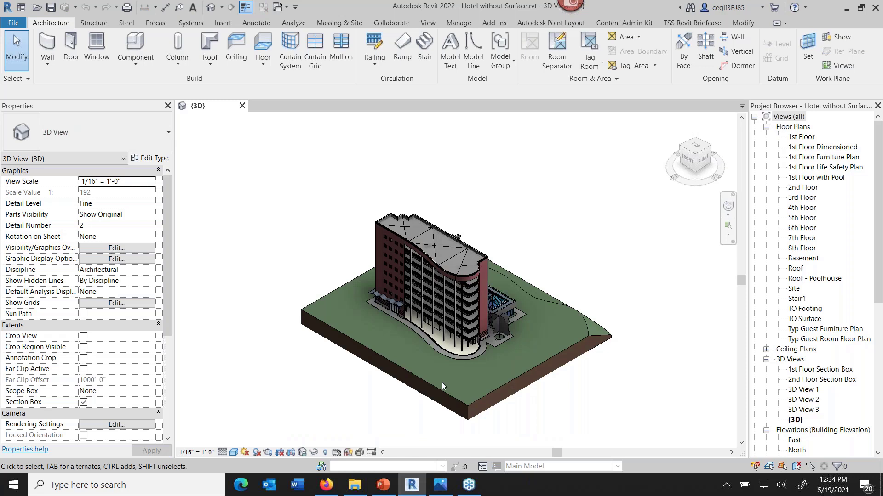
pyautogui.scroll(2, 454, 336)
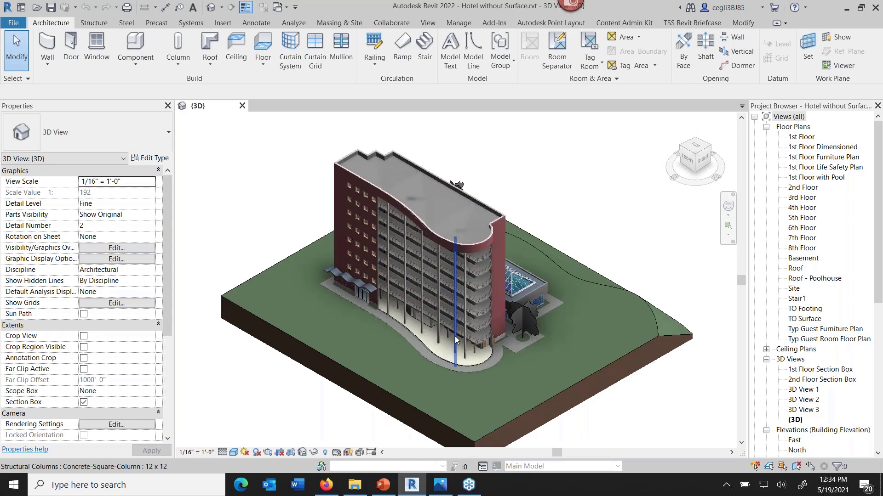
pyautogui.scroll(2, 454, 335)
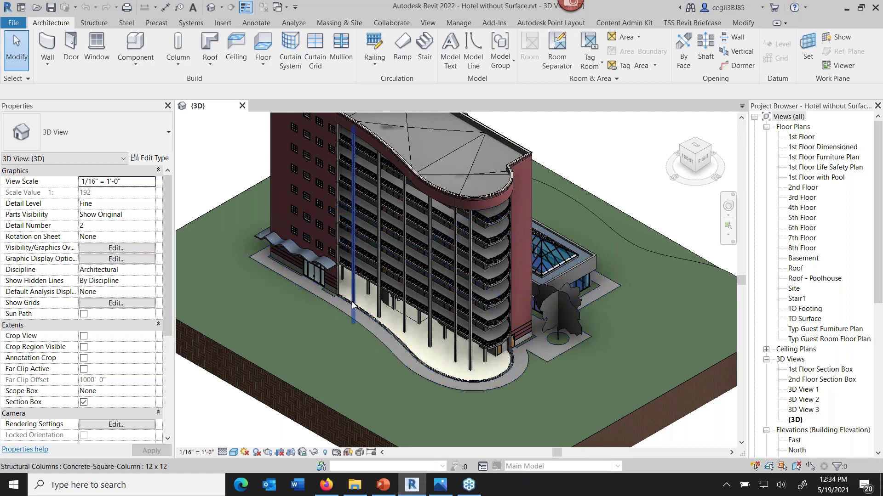
pyautogui.scroll(5, 352, 302)
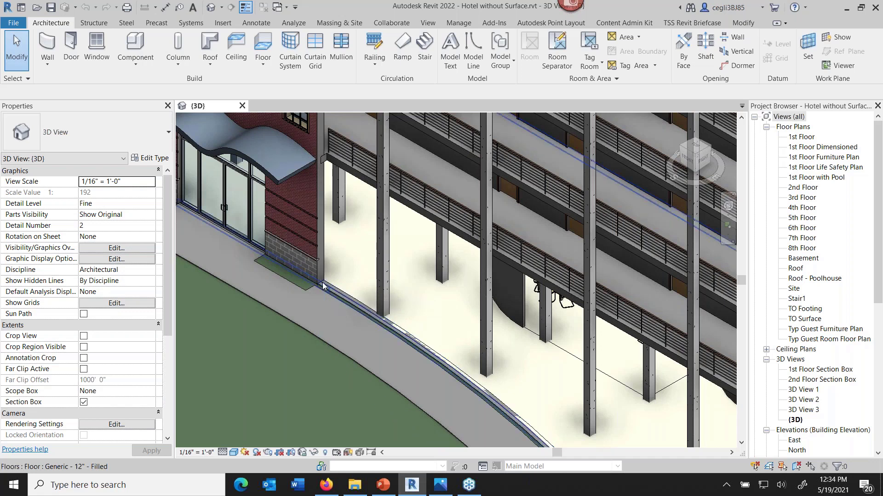
pyautogui.moveTo(297, 305); pyautogui.dragTo(416, 394)
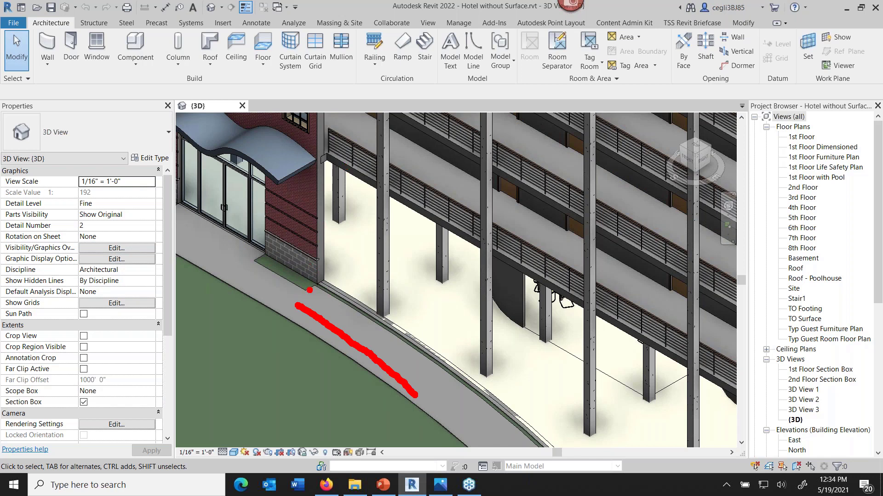
pyautogui.moveTo(310, 290)
pyautogui.mouseDown()
pyautogui.moveTo(342, 138)
pyautogui.moveTo(332, 154)
pyautogui.moveTo(347, 154)
pyautogui.mouseUp()
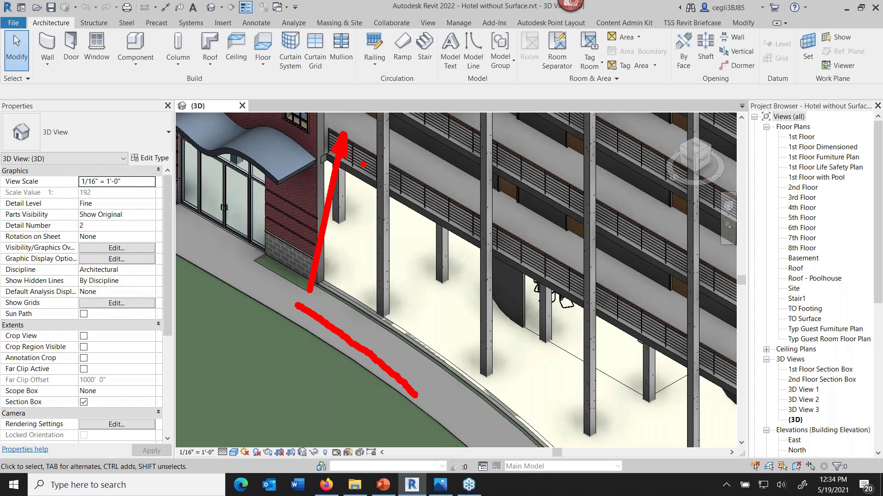
pyautogui.press('Escape')
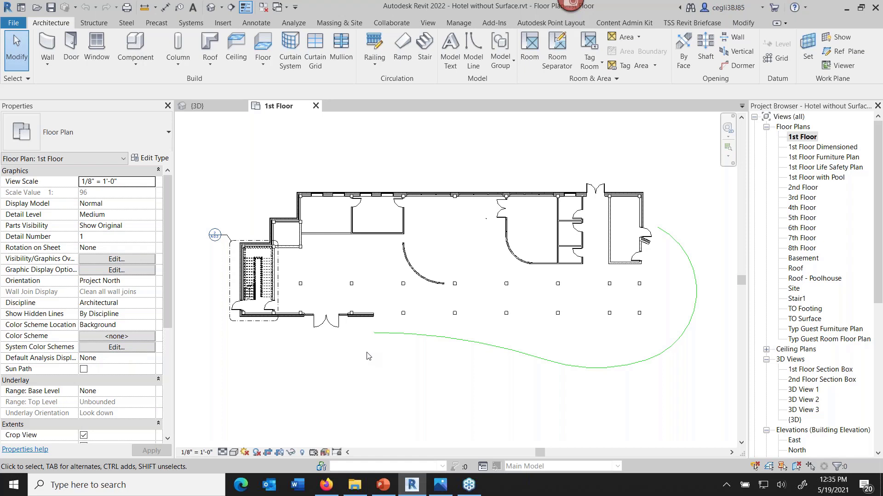
pyautogui.click(48, 46)
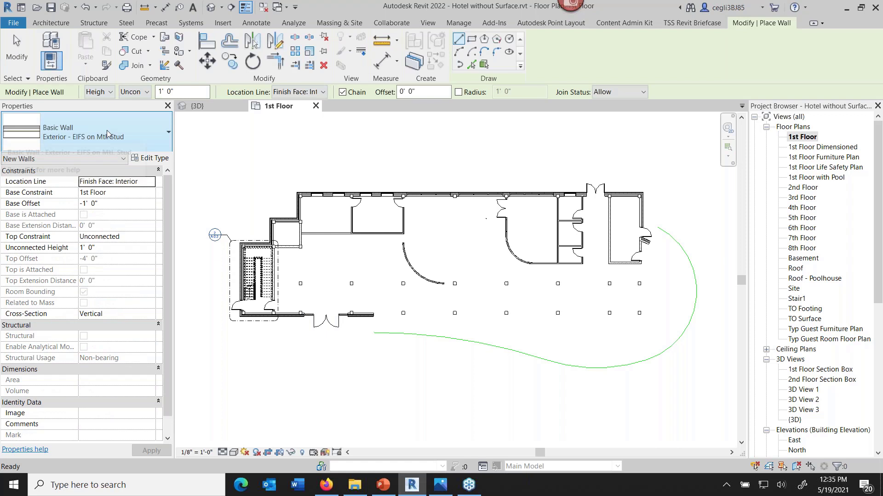
pyautogui.click(297, 134)
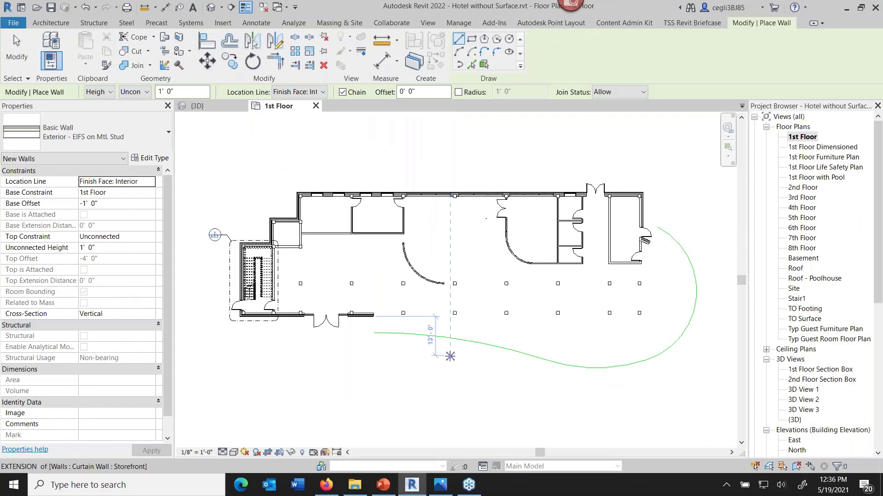
pyautogui.press('Escape')
pyautogui.press('Escape')
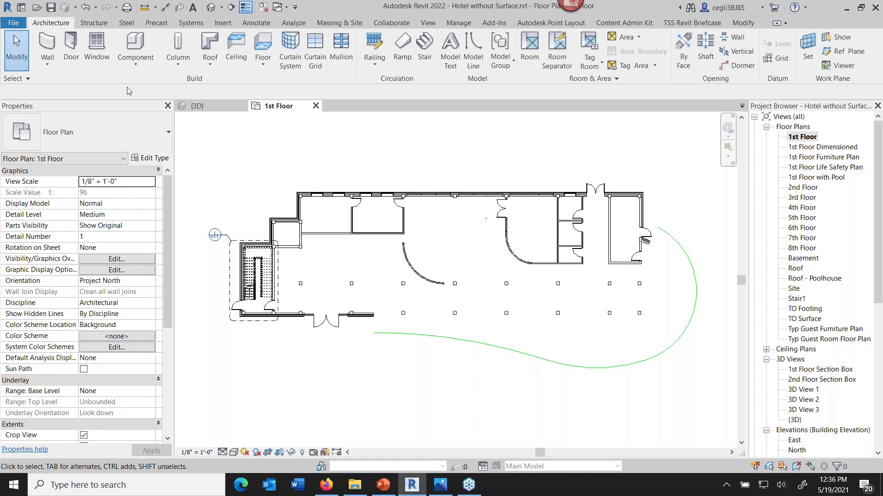
# Step: Choose the Exterior Glazing curtain wall for a new wall and review the grid and mullion settings in its type properties
pyautogui.click(49, 46)
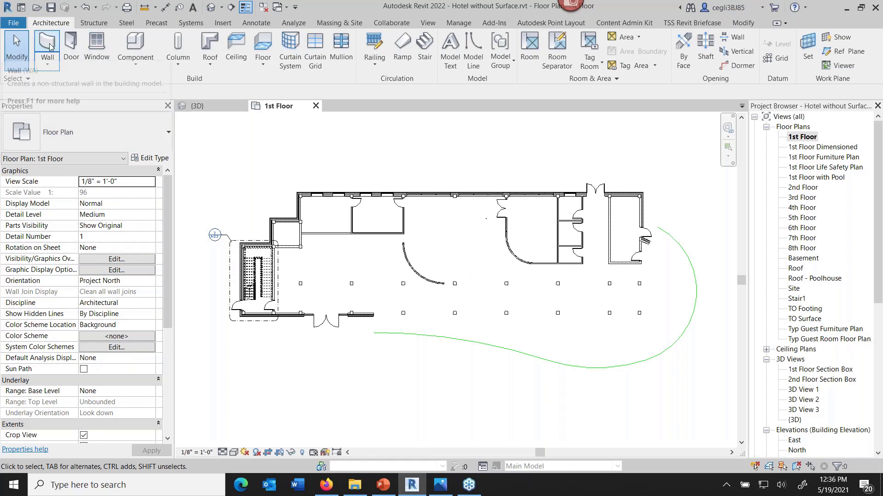
pyautogui.click(128, 118)
pyautogui.moveTo(168, 248); pyautogui.dragTo(168, 340)
pyautogui.click(60, 175)
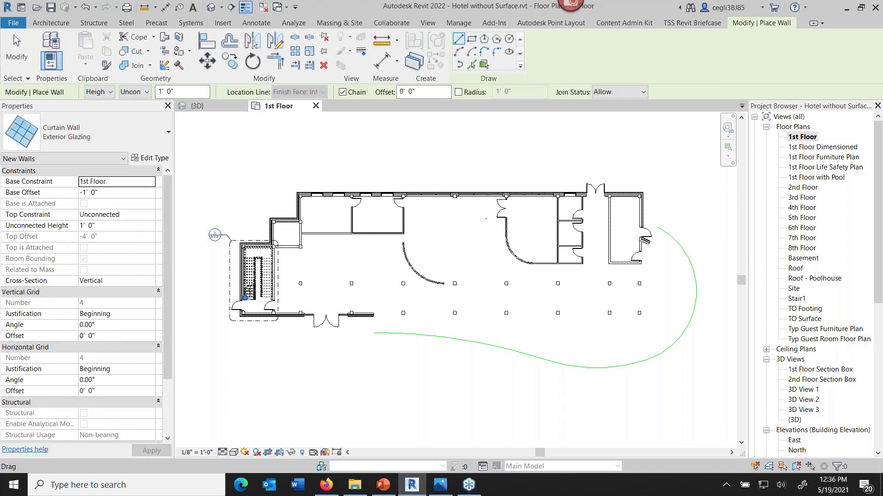
pyautogui.click(148, 158)
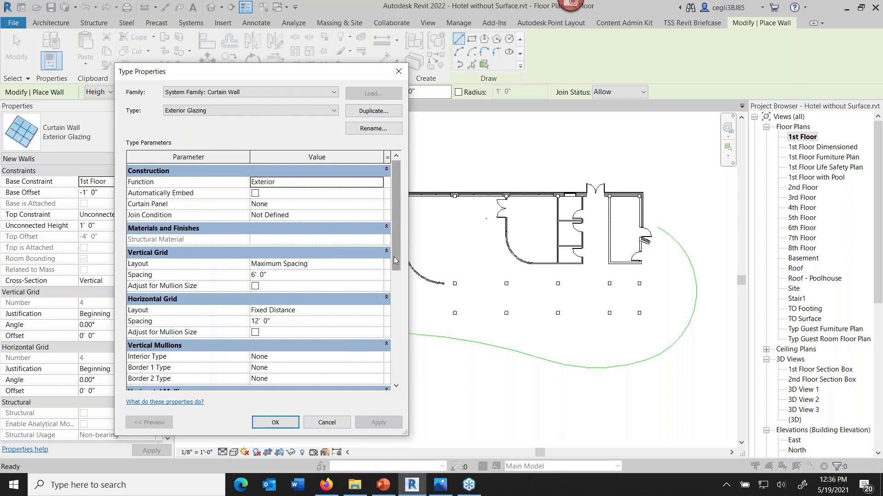
pyautogui.moveTo(394, 266); pyautogui.dragTo(396, 297)
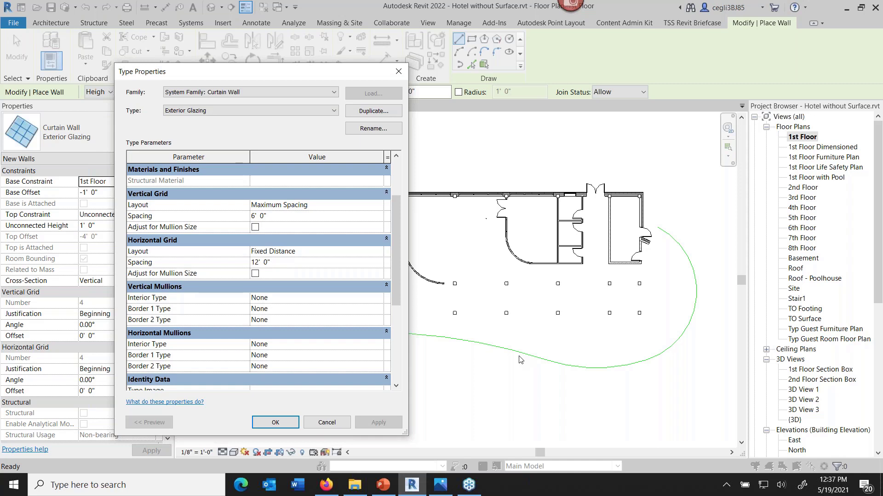
pyautogui.click(328, 423)
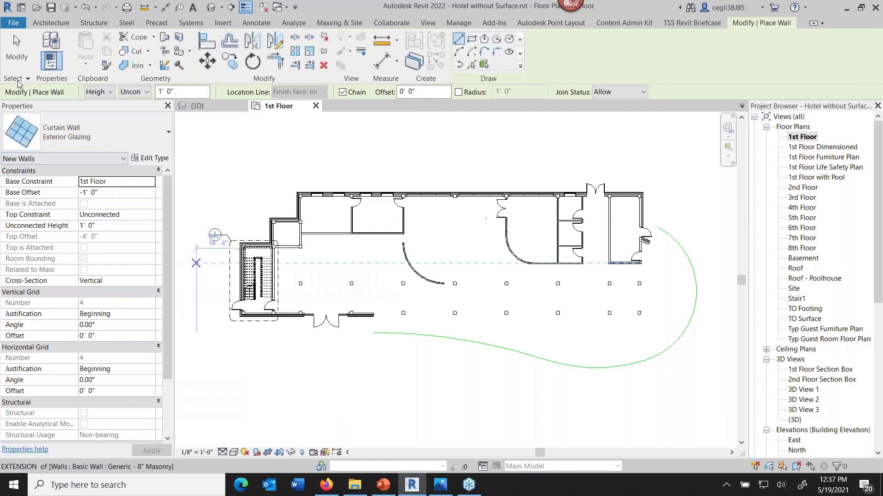
pyautogui.press('Escape')
pyautogui.press('Escape')
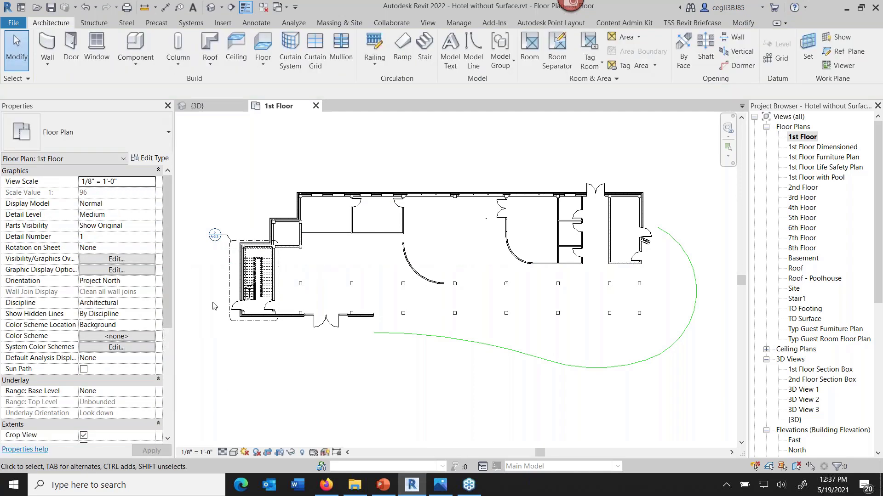
# Step: Start an in-place mass named Sloped Curtain System
pyautogui.click(333, 23)
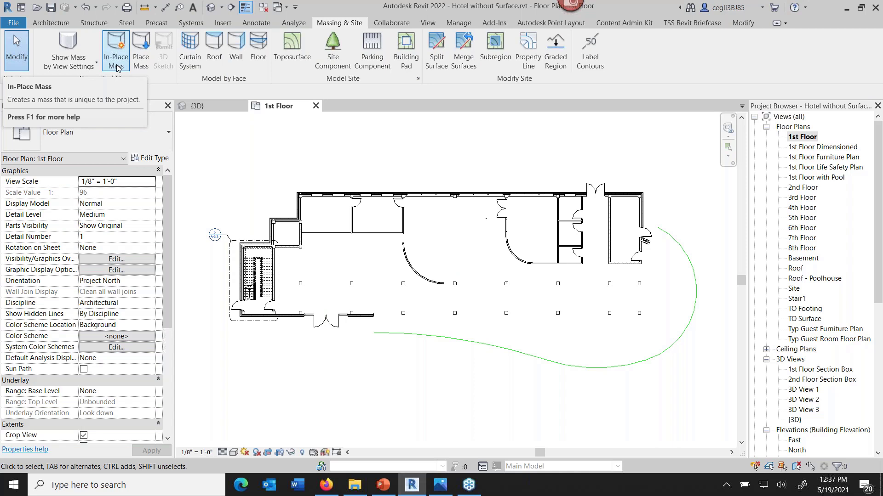
pyautogui.click(117, 64)
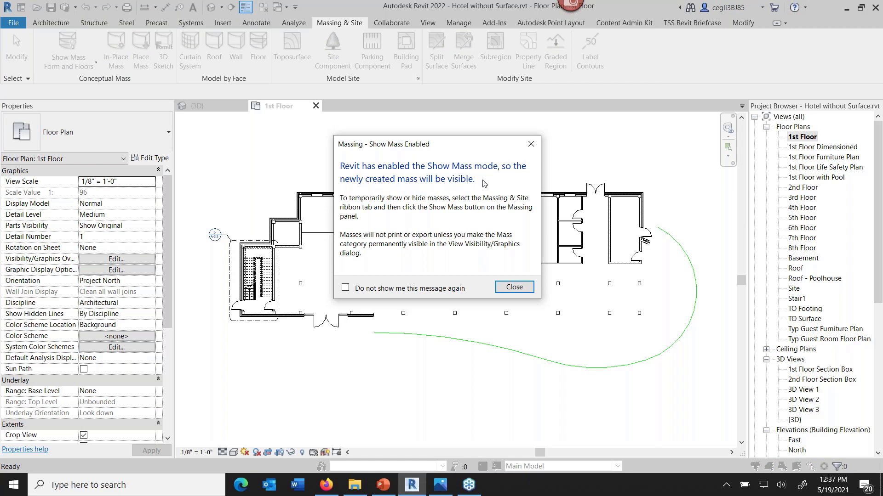
pyautogui.click(514, 287)
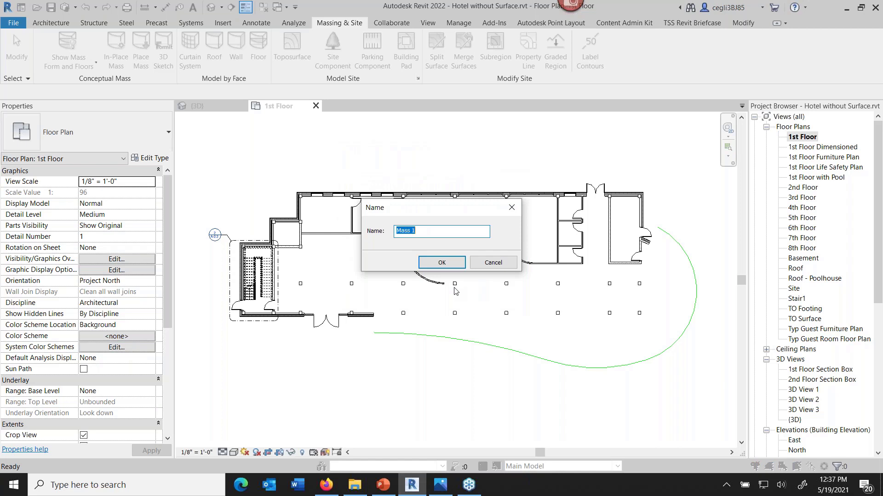
pyautogui.write('Sloped Curtain System')
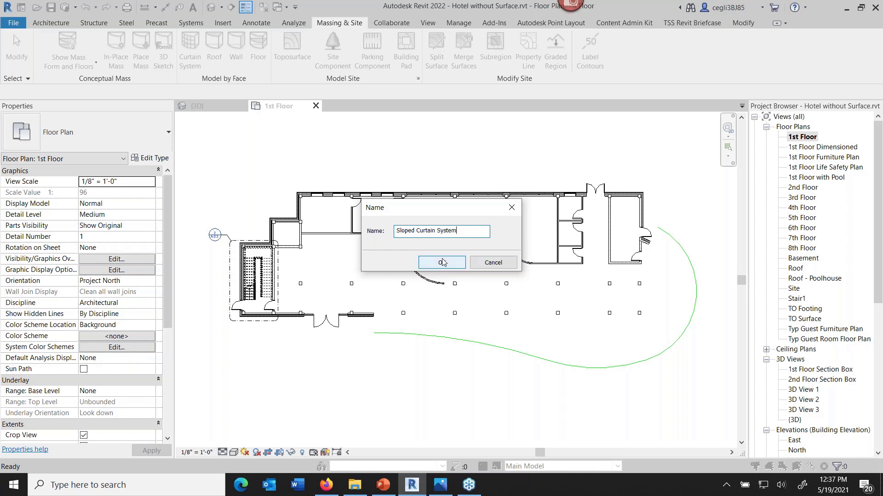
pyautogui.click(442, 262)
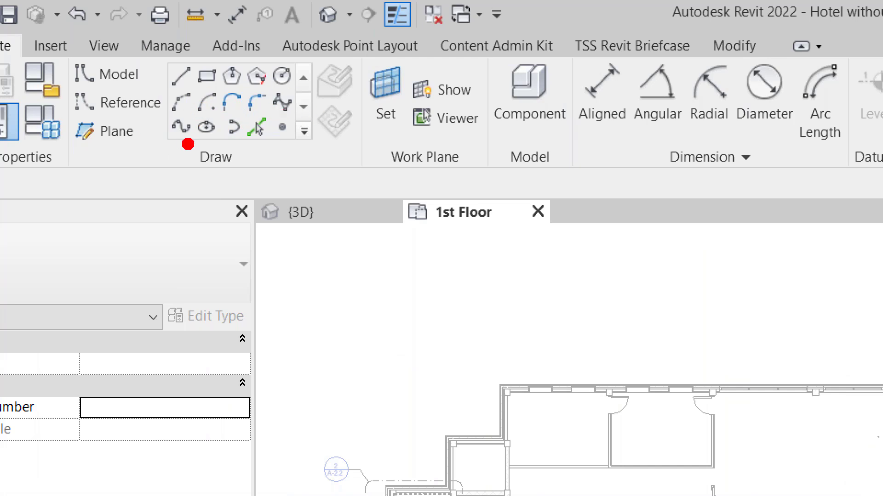
# Step: Draw a spline through points on the 1st Floor level, tracing the green curved detail line from end to end
pyautogui.moveTo(167, 147)
pyautogui.mouseDown()
pyautogui.moveTo(187, 156)
pyautogui.moveTo(203, 110)
pyautogui.moveTo(167, 154)
pyautogui.mouseUp()
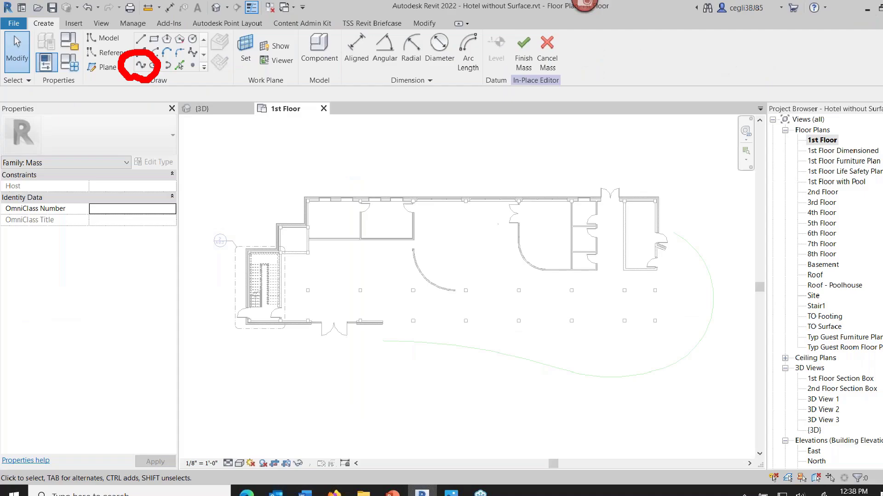
pyautogui.click(141, 65)
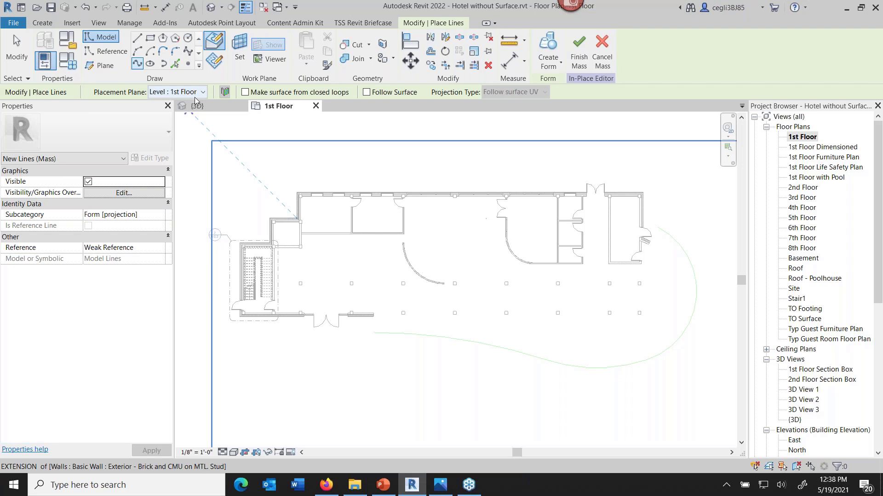
pyautogui.click(374, 333)
pyautogui.click(414, 333)
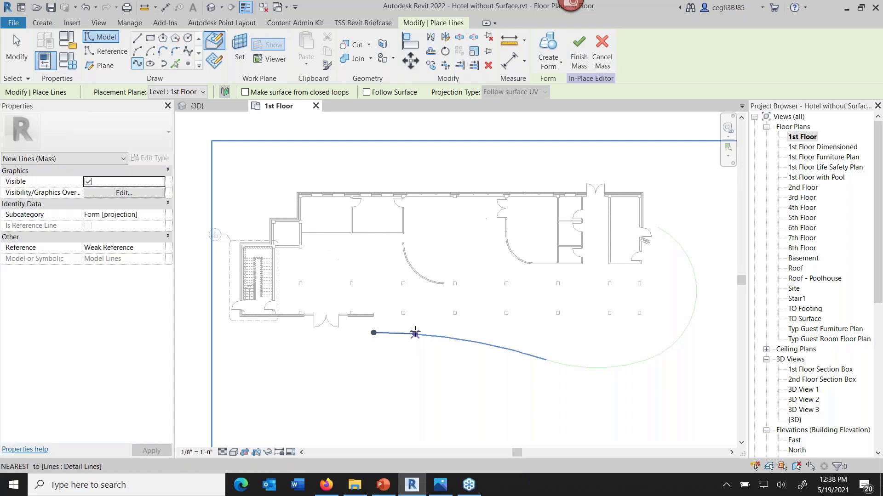
pyautogui.click(454, 342)
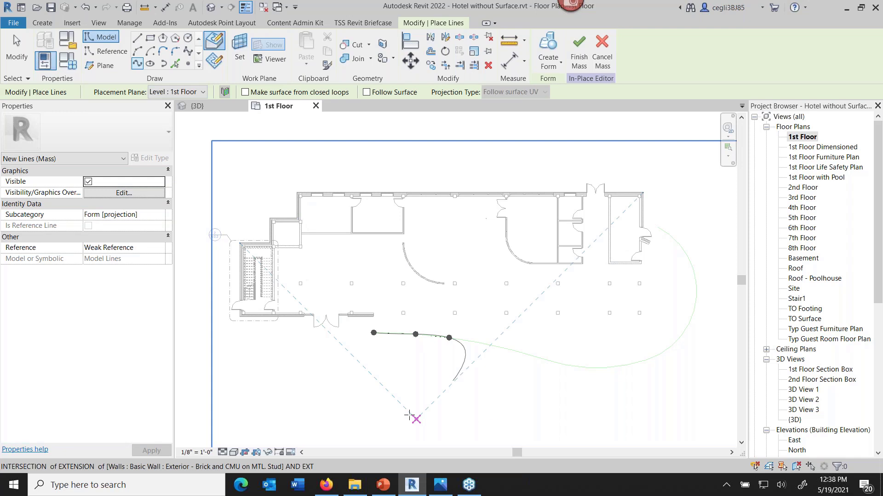
pyautogui.click(494, 346)
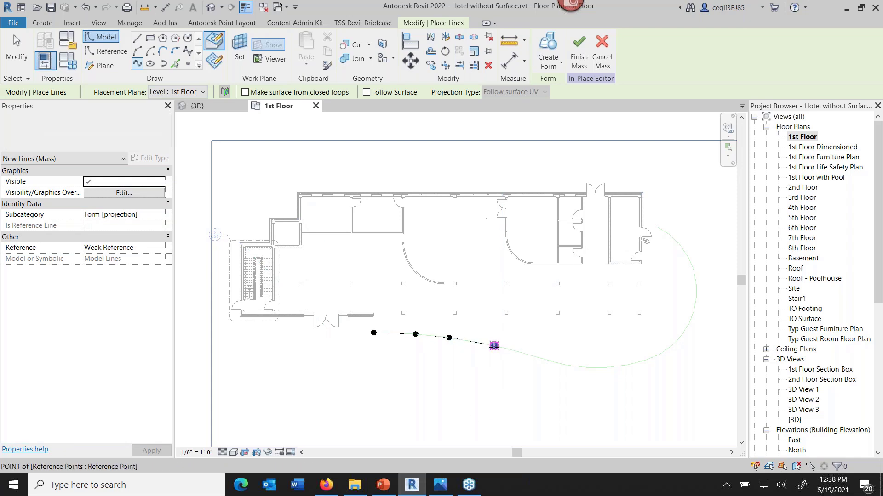
pyautogui.click(538, 358)
pyautogui.click(572, 366)
pyautogui.click(625, 366)
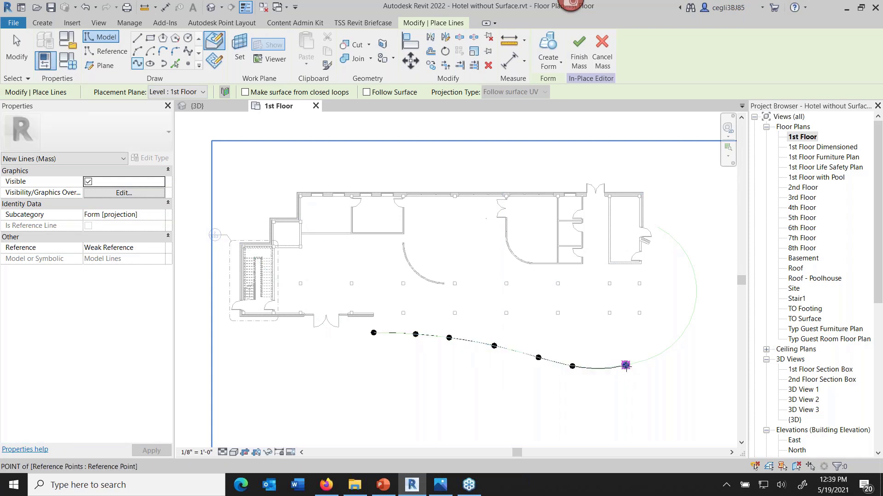
pyautogui.click(668, 348)
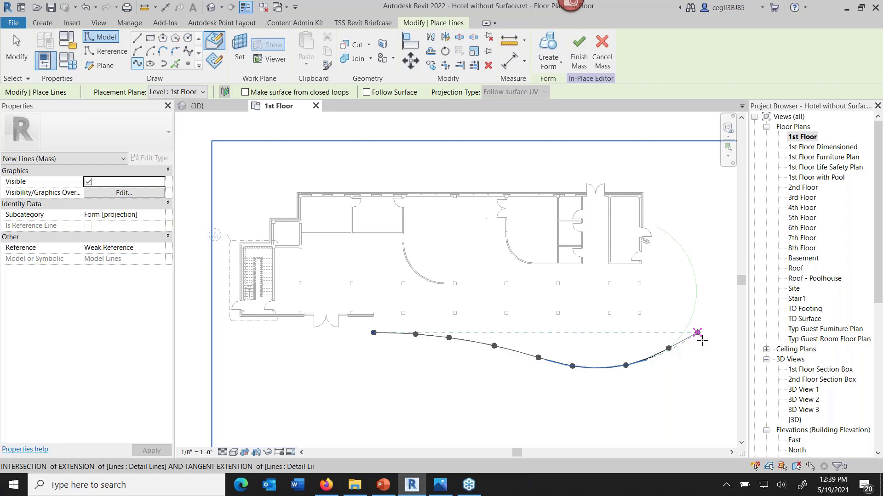
pyautogui.click(693, 313)
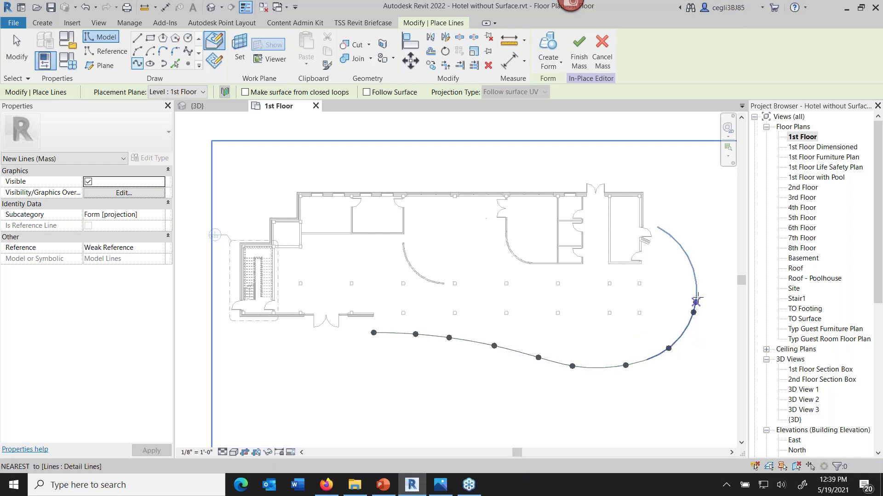
pyautogui.click(692, 270)
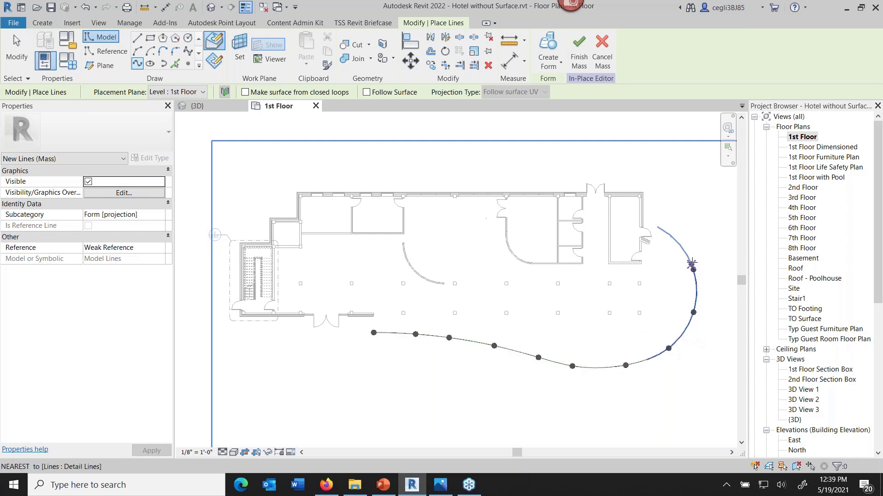
pyautogui.click(678, 243)
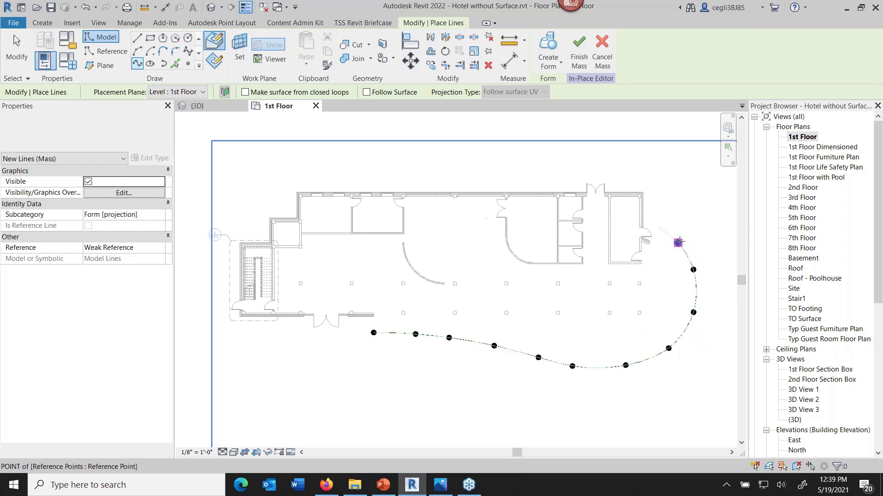
pyautogui.click(658, 227)
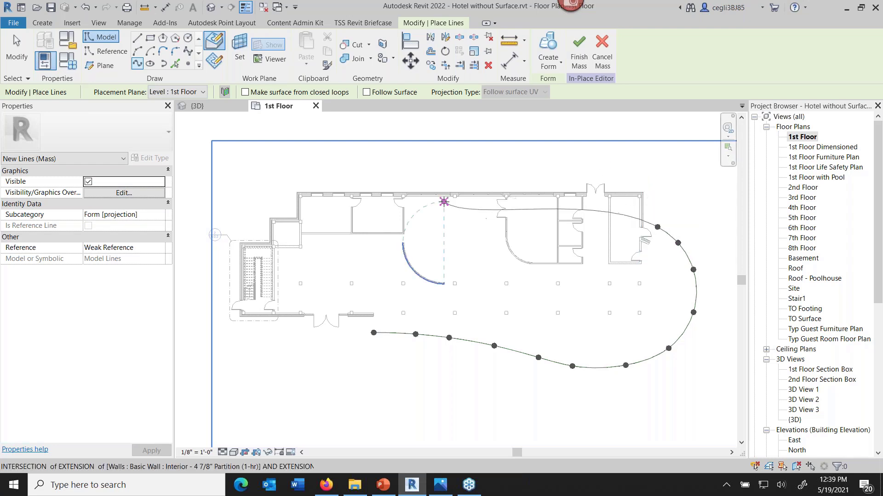
pyautogui.click(16, 51)
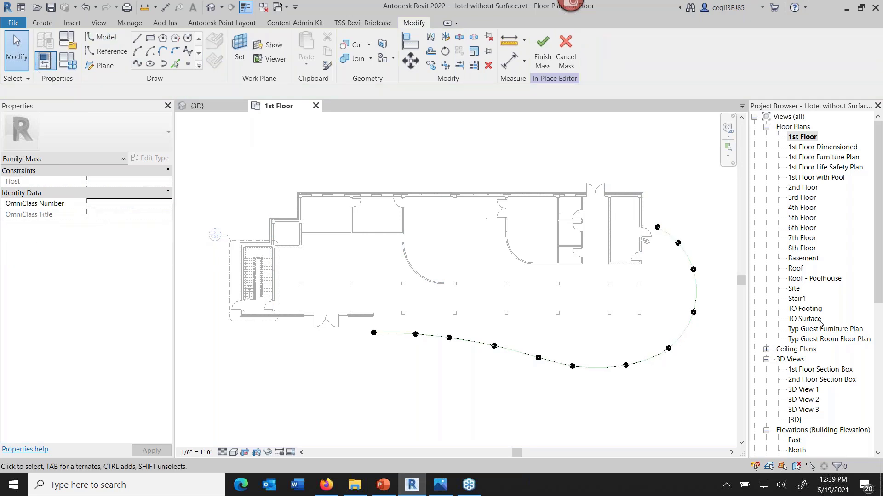
# Step: Open the TO Surface floor plan at the building's curved edge
pyautogui.doubleClick(803, 319)
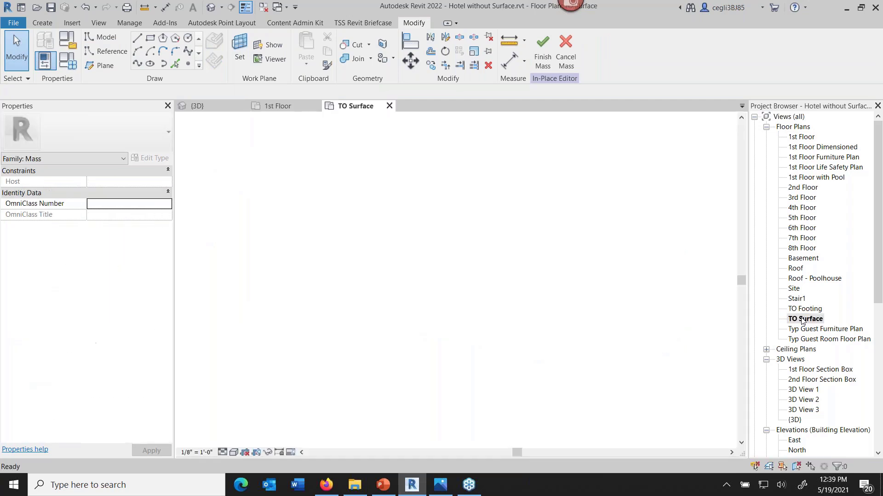
pyautogui.scroll(3, 555, 369)
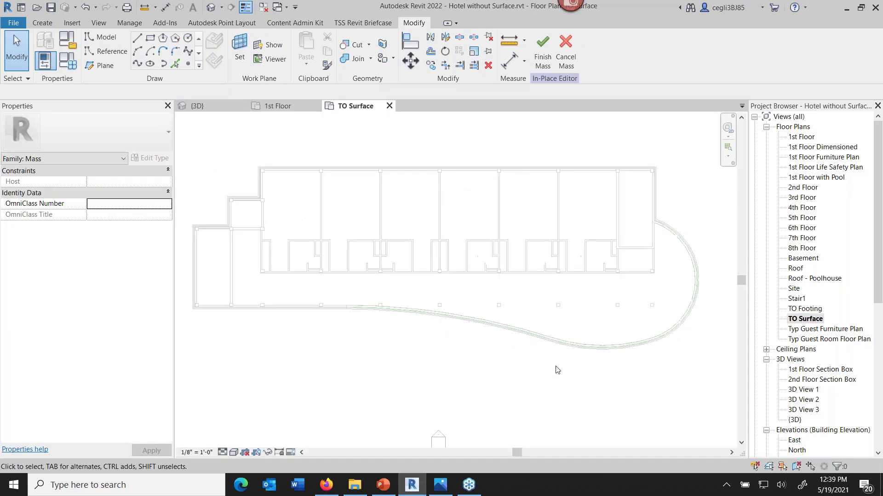
pyautogui.moveTo(522, 363); pyautogui.dragTo(436, 377, button='middle')
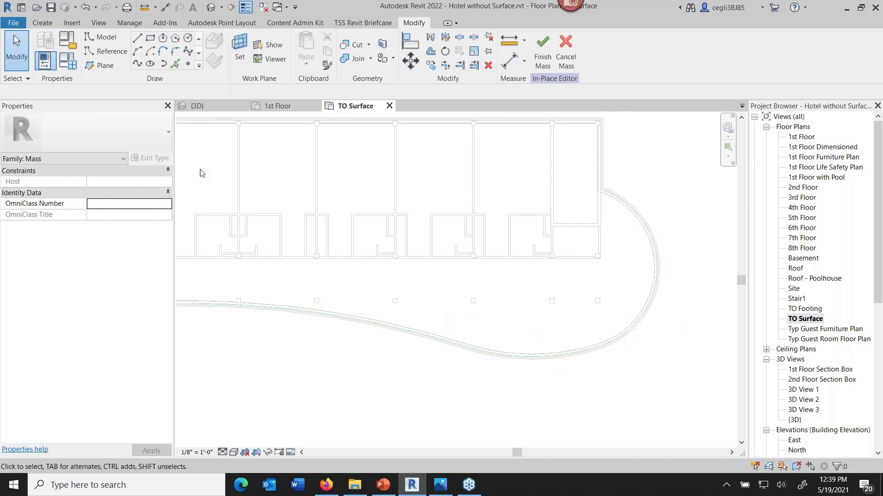
# Step: Draw a second spline through points on the TO Surface level, tracing the detail line along the curved parapet wall to its far end
pyautogui.click(136, 65)
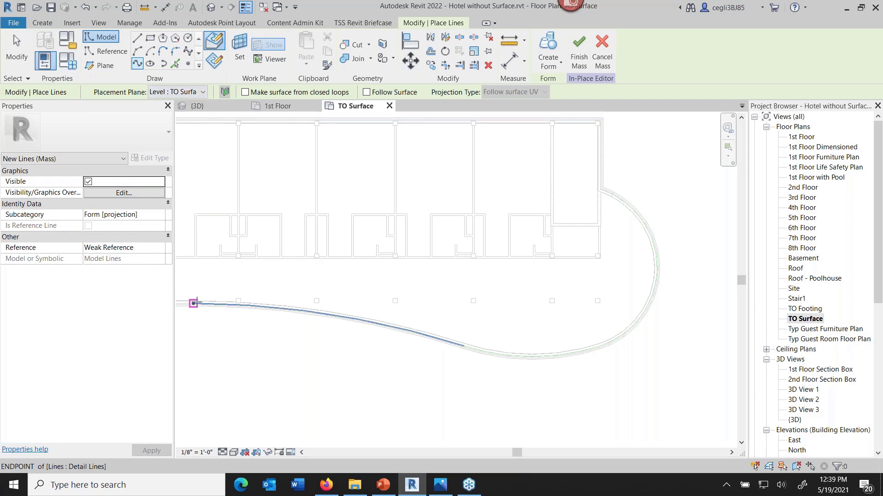
pyautogui.scroll(5, 193, 304)
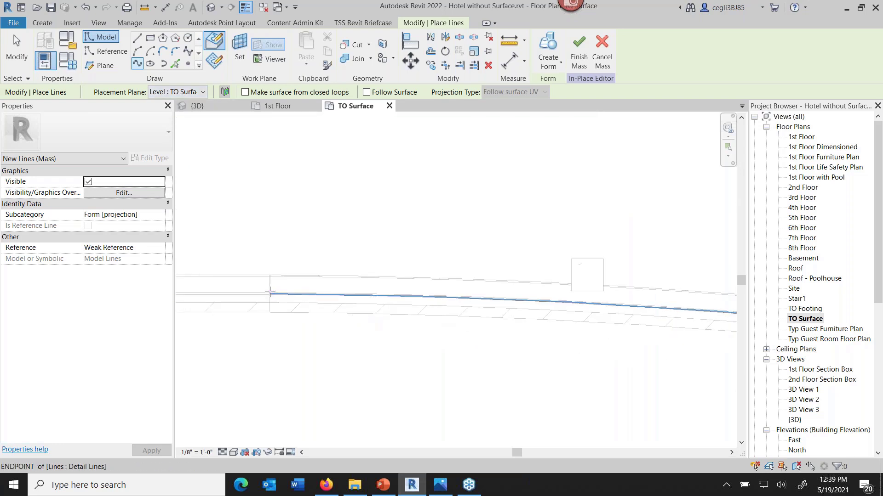
pyautogui.click(269, 293)
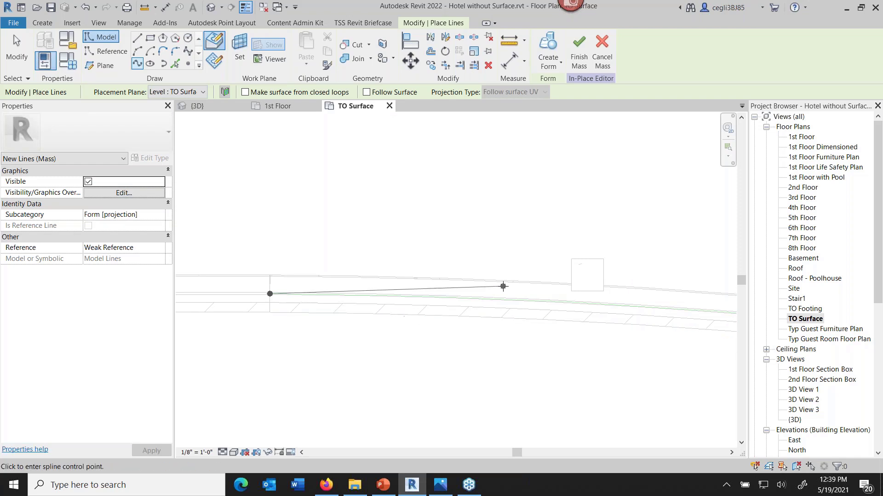
pyautogui.click(514, 299)
pyautogui.scroll(-1, 525, 389)
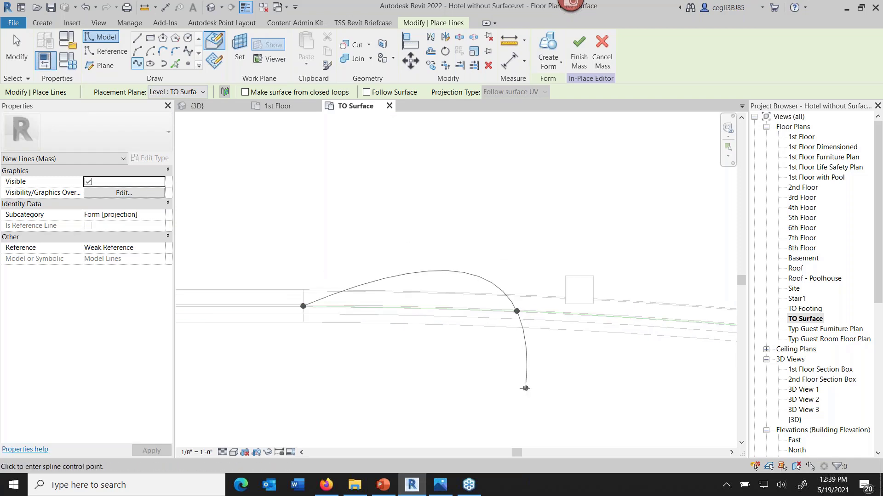
pyautogui.scroll(-3, 525, 388)
pyautogui.moveTo(524, 386); pyautogui.dragTo(189, 355, button='middle')
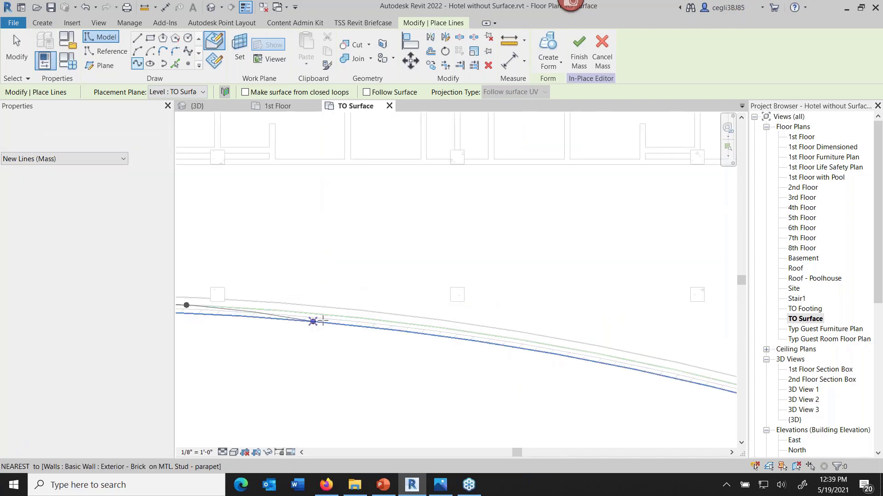
pyautogui.click(351, 318)
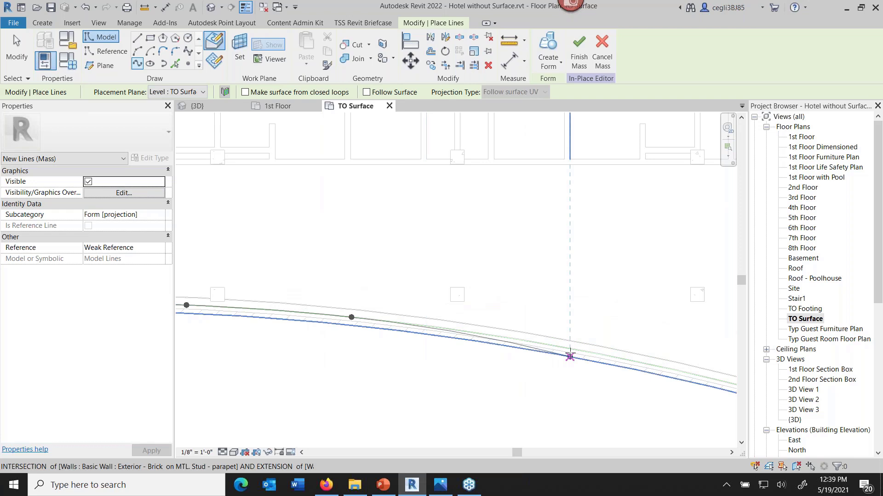
pyautogui.click(570, 357)
pyautogui.scroll(-3, 570, 356)
pyautogui.moveTo(529, 394); pyautogui.dragTo(372, 274, button='middle')
pyautogui.click(512, 295)
pyautogui.press('Escape')
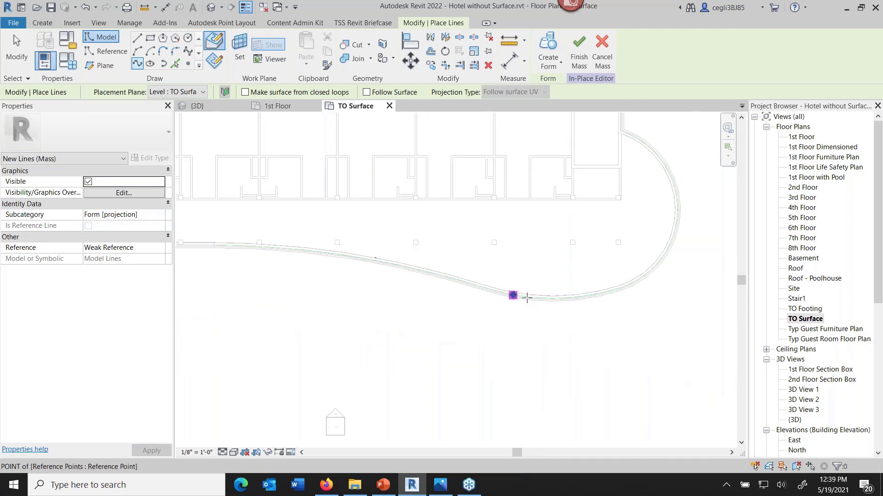
pyautogui.click(580, 297)
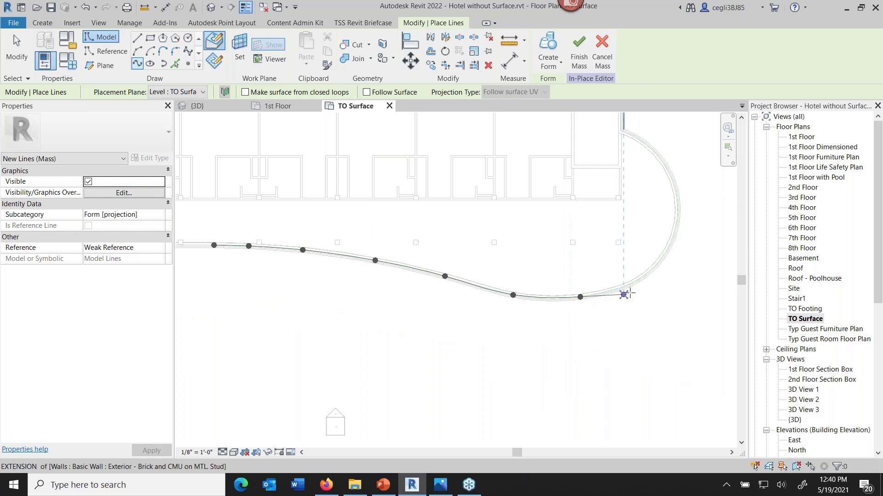
pyautogui.click(639, 278)
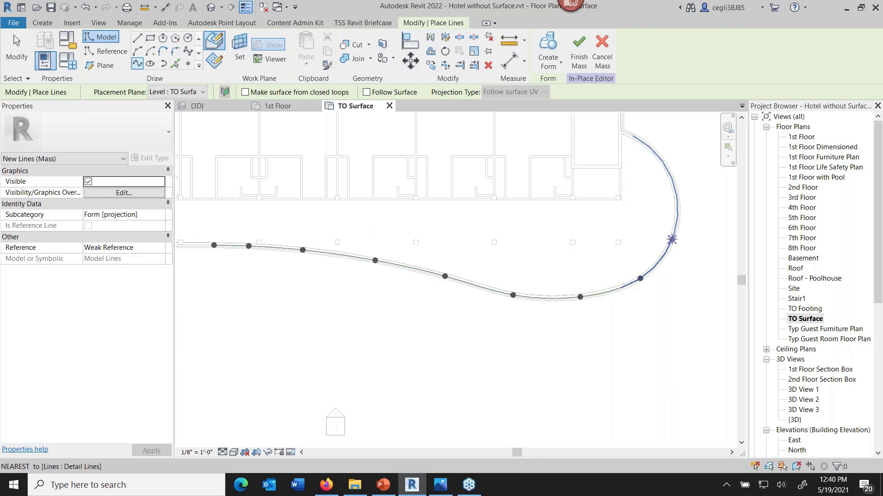
pyautogui.click(671, 240)
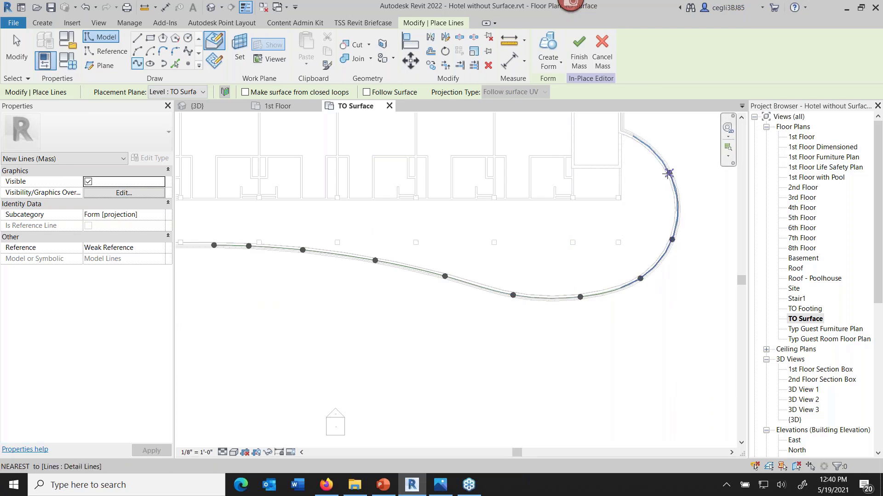
pyautogui.doubleClick(649, 148)
pyautogui.click(649, 150)
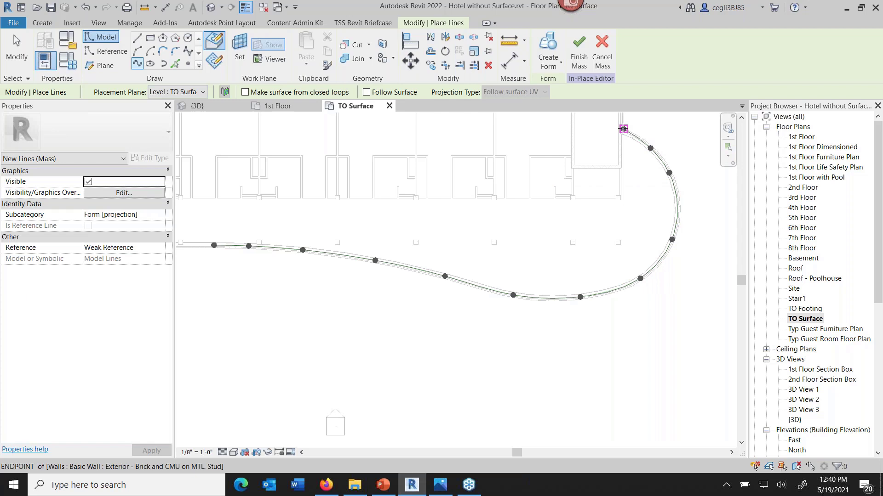
pyautogui.scroll(5, 645, 151)
pyautogui.scroll(2, 643, 175)
pyautogui.moveTo(614, 211); pyautogui.dragTo(536, 339, button='middle')
pyautogui.click(564, 231)
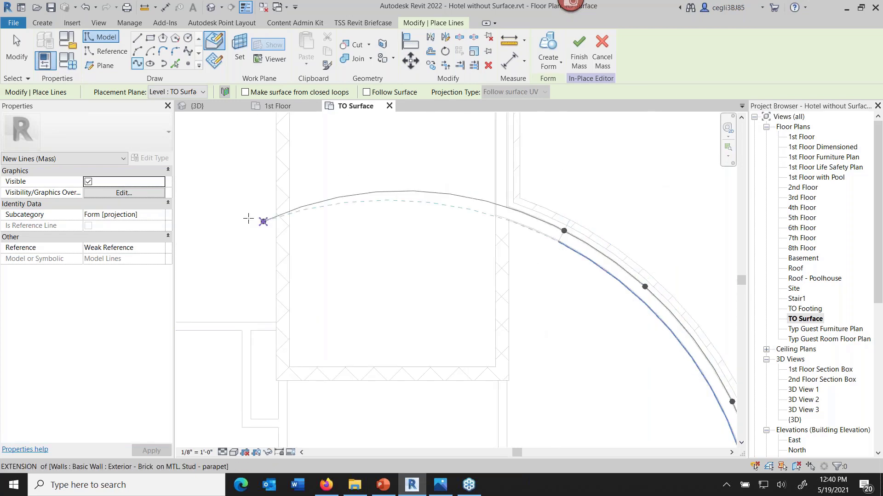
pyautogui.click(186, 195)
pyautogui.click(16, 49)
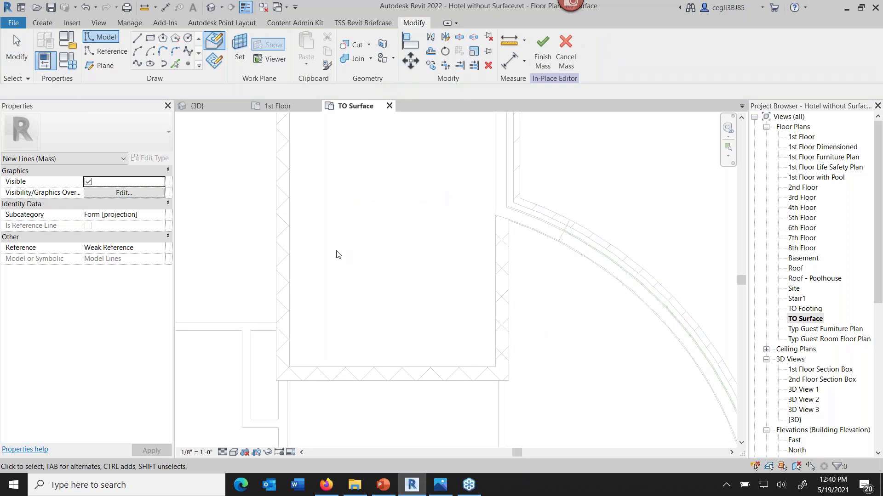
pyautogui.scroll(-5, 469, 345)
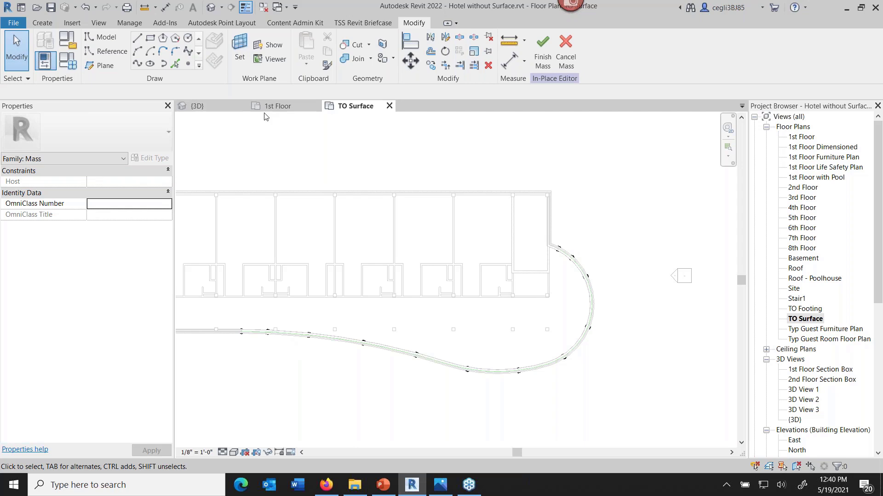
# Step: Select the ground-level spline in the 3D view and temporarily isolate its category so only the mass lines show
pyautogui.click(199, 107)
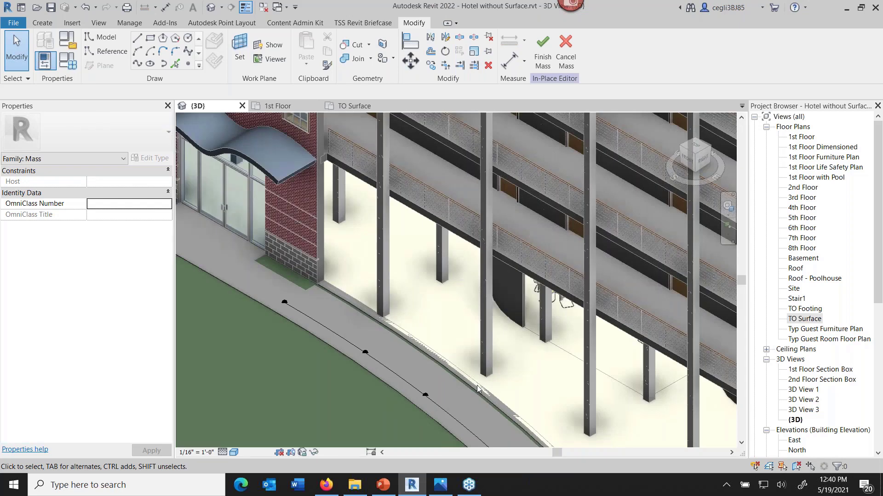
pyautogui.scroll(-2, 299, 300)
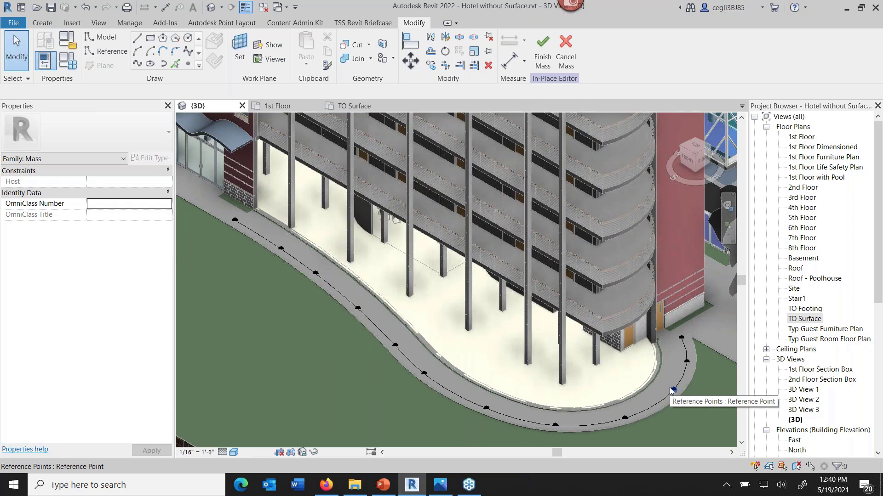
pyautogui.click(512, 417)
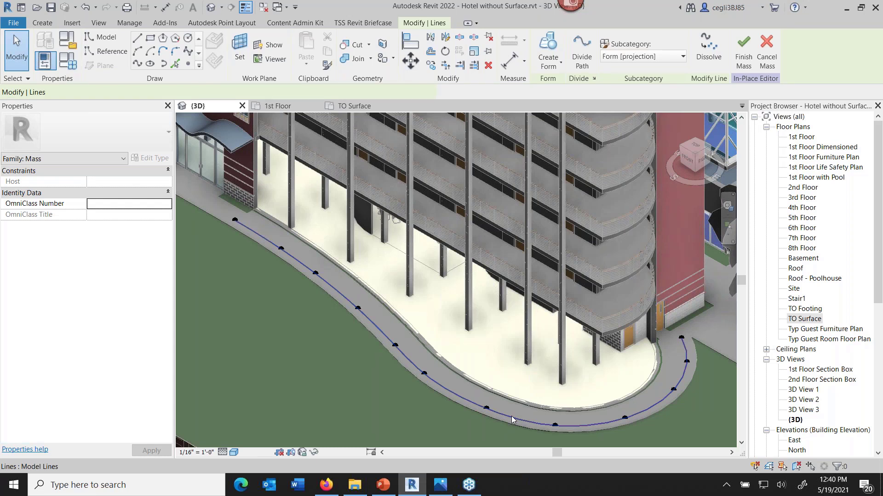
pyautogui.click(511, 416)
pyautogui.click(314, 453)
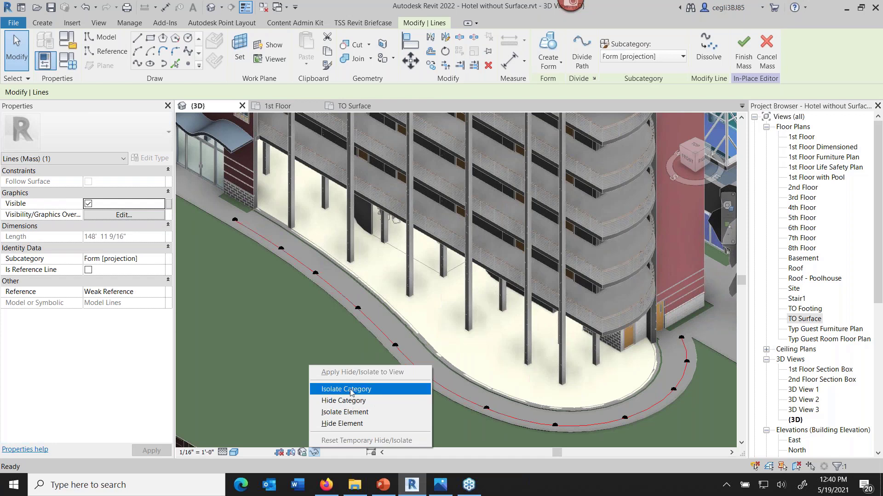
pyautogui.click(350, 389)
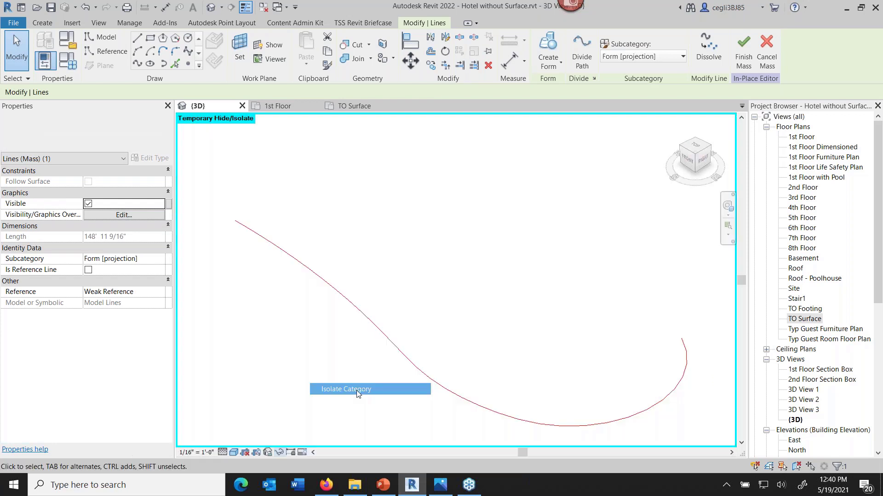
pyautogui.scroll(-5, 473, 311)
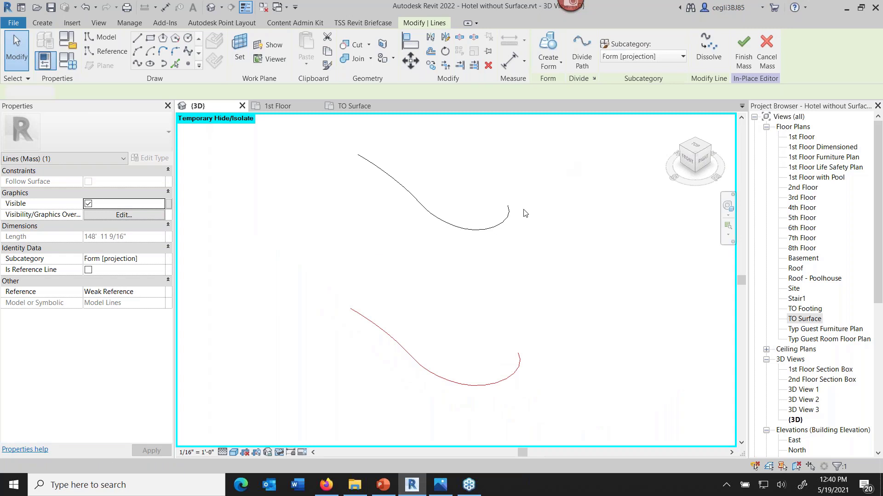
# Step: Create a solid form between the two curved splines and finish the in-place mass
pyautogui.moveTo(565, 156); pyautogui.dragTo(326, 403)
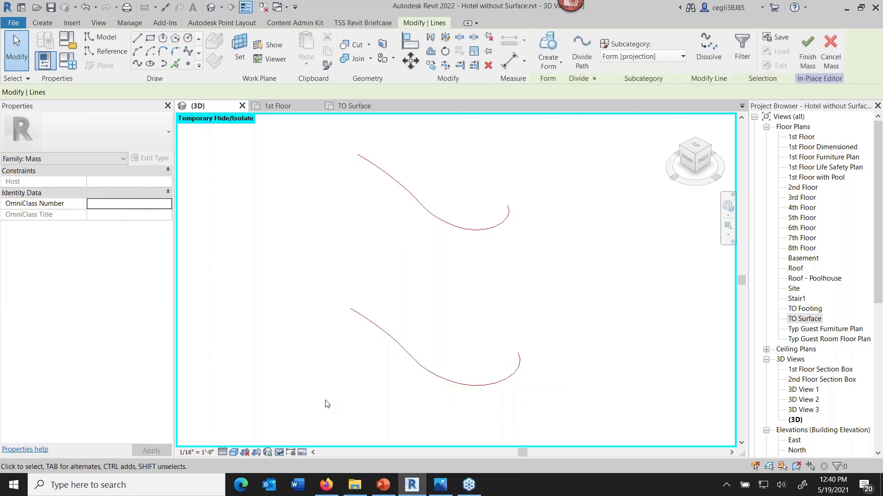
pyautogui.click(548, 61)
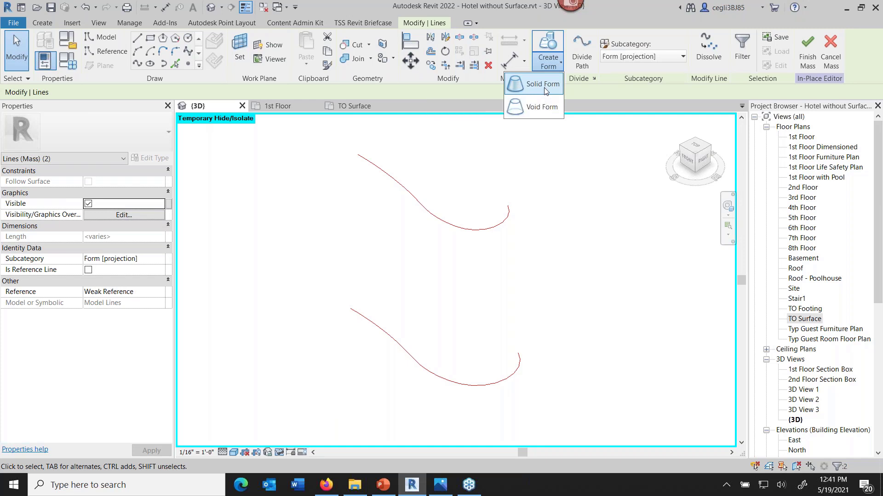
pyautogui.click(544, 87)
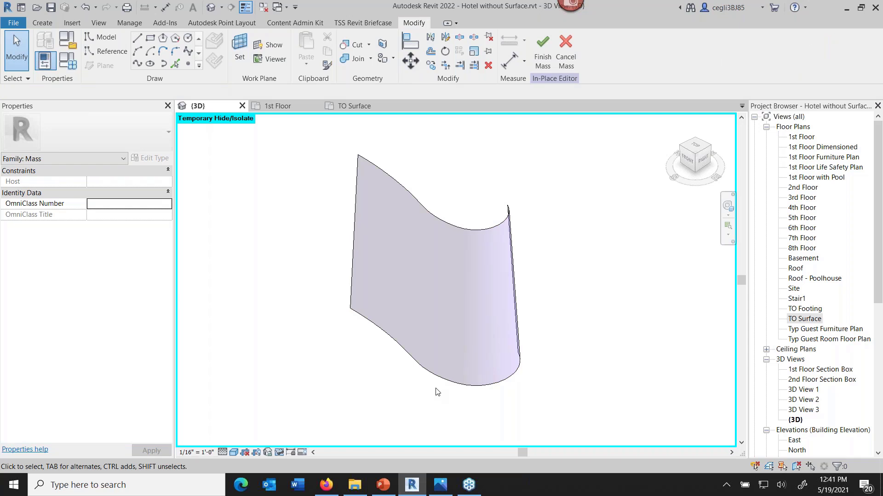
pyautogui.moveTo(437, 393)
pyautogui.keyDown('shift'); pyautogui.mouseDown(button='middle')
pyautogui.moveTo(435, 405)
pyautogui.moveTo(497, 387)
pyautogui.moveTo(443, 388)
pyautogui.moveTo(448, 382)
pyautogui.mouseUp(button='middle'); pyautogui.keyUp('shift')
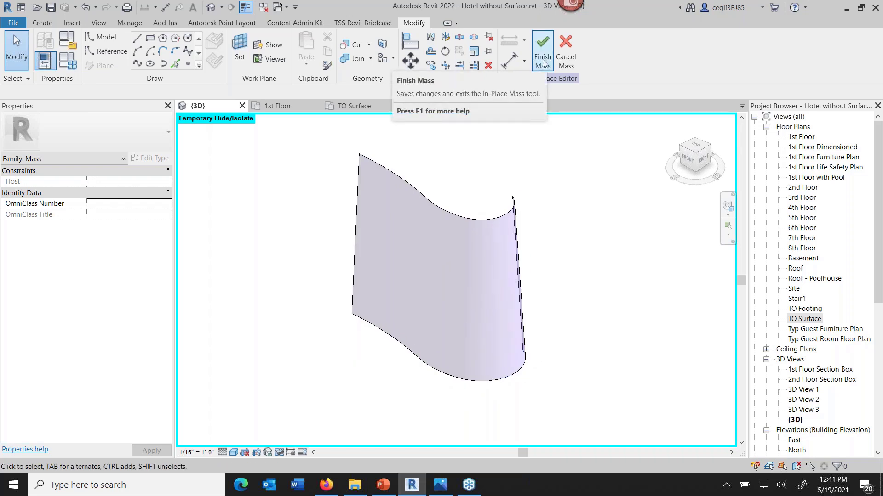
# Step: Reset the temporary isolation in the 3D view and set its visual style to Hidden Line
pyautogui.click(279, 453)
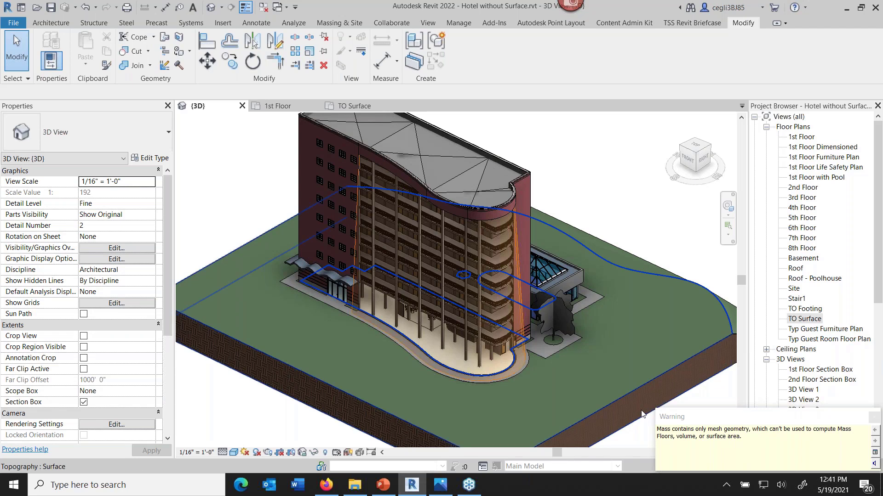
pyautogui.click(234, 452)
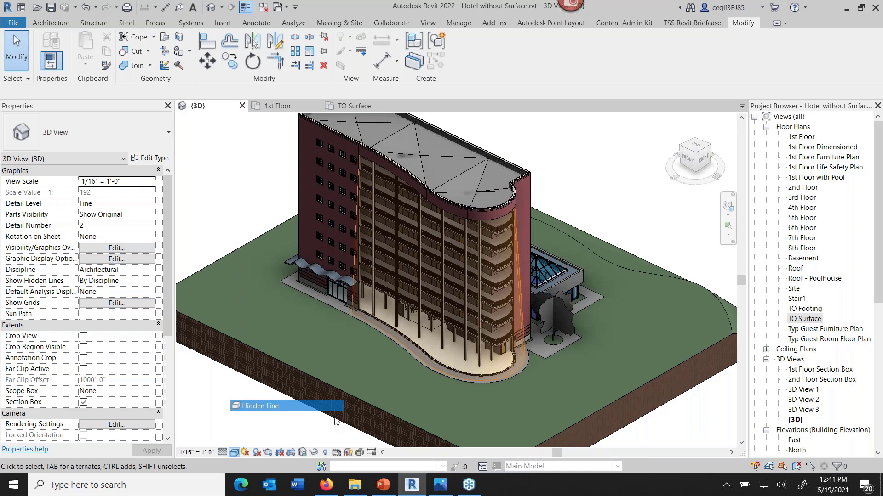
pyautogui.click(333, 414)
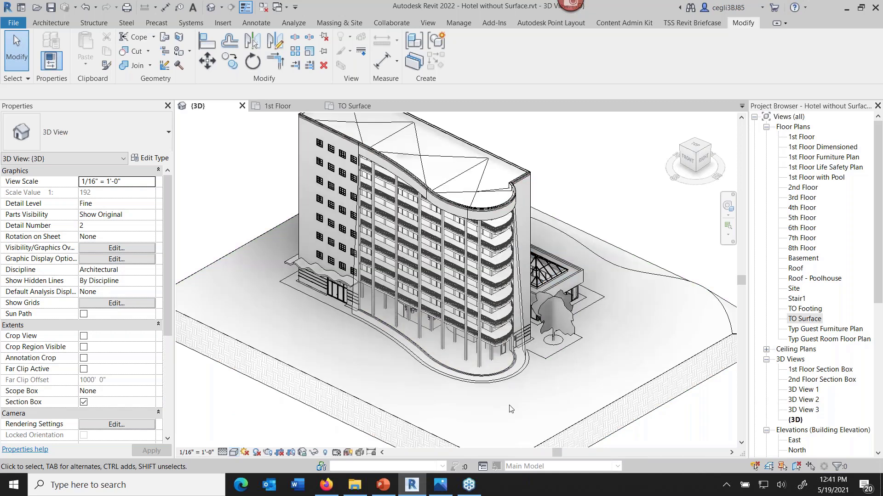
# Step: Create a 3'-6" x 7'-2" curtain system on the sloped curved mass face along the hotel's balcony side
pyautogui.click(509, 405)
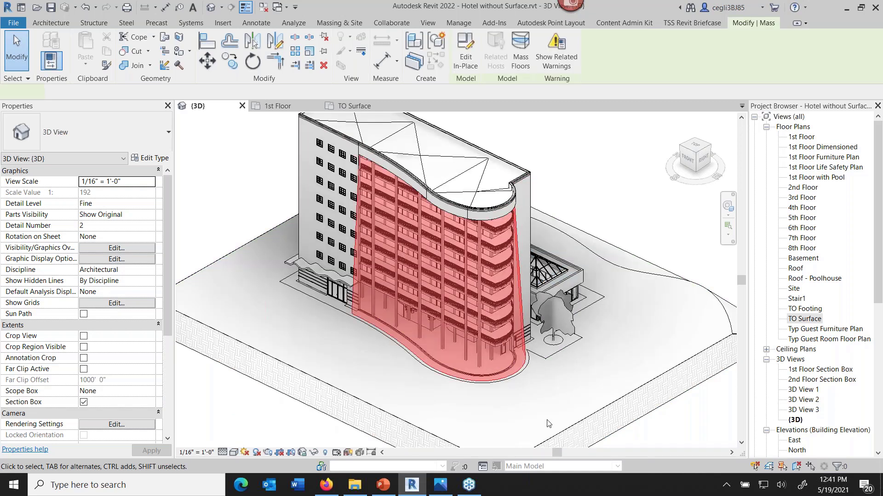
pyautogui.click(351, 315)
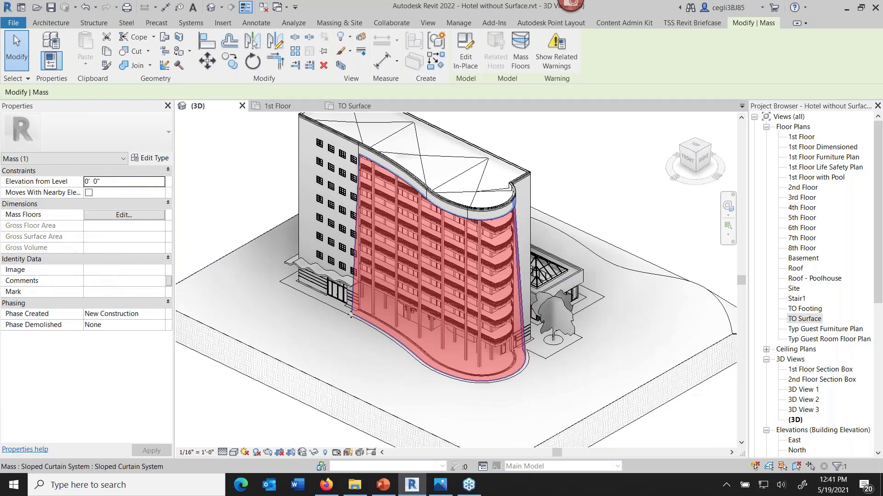
pyautogui.scroll(3, 437, 280)
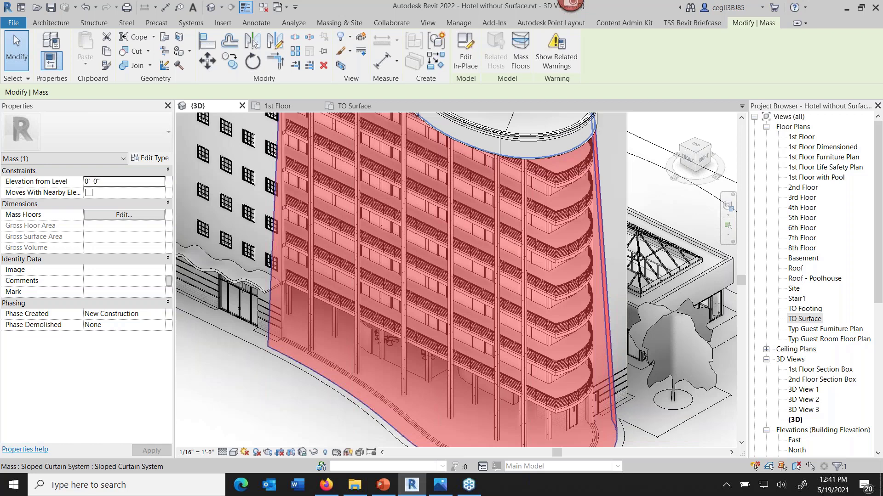
pyautogui.scroll(-2, 646, 437)
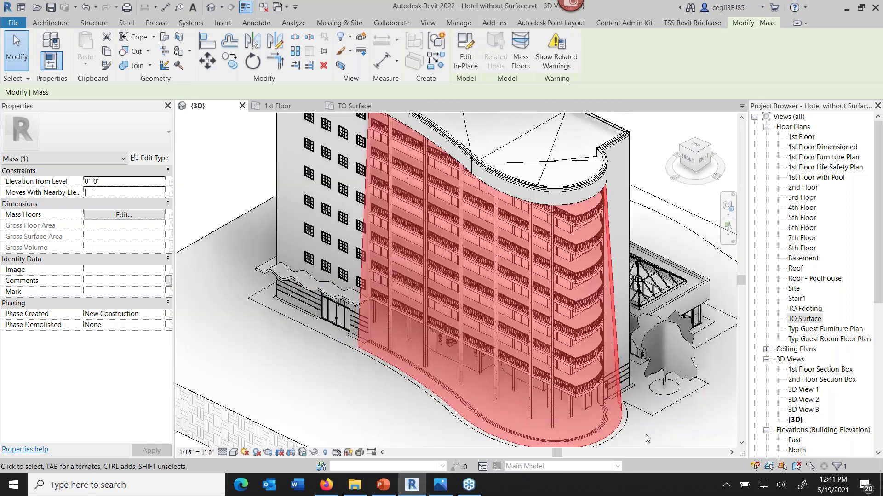
pyautogui.moveTo(646, 434); pyautogui.dragTo(616, 410, button='middle')
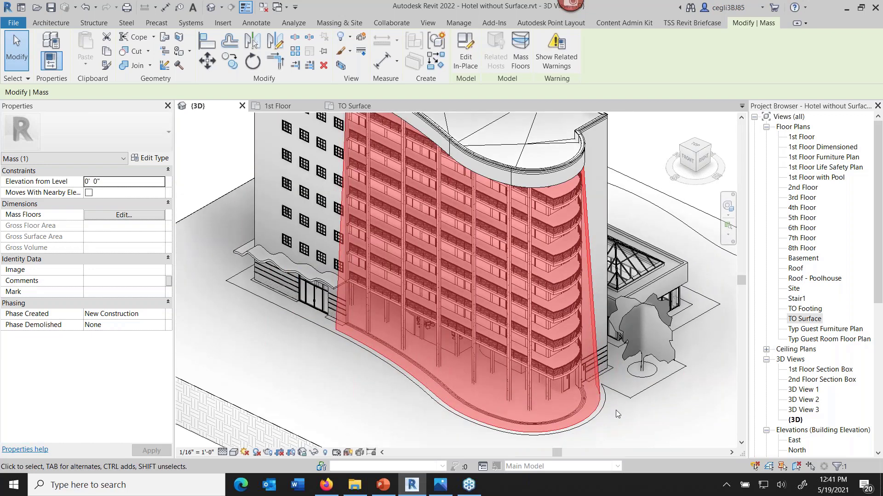
pyautogui.scroll(-1, 616, 410)
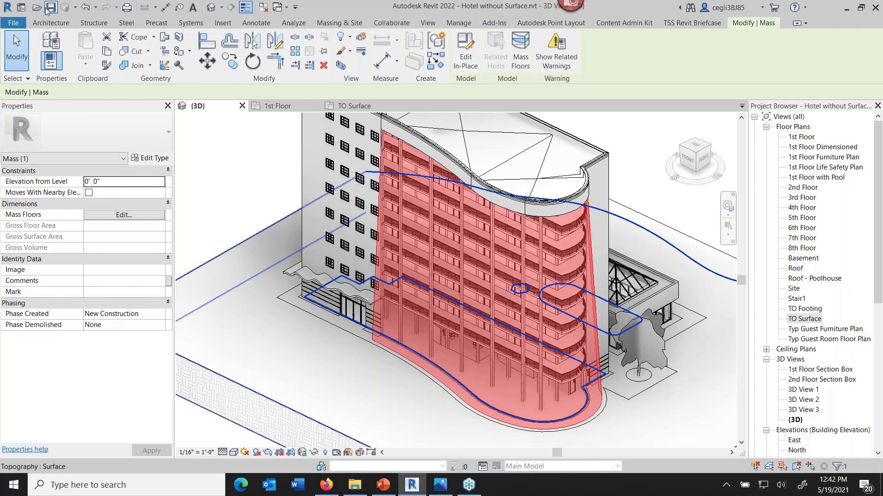
pyautogui.click(50, 22)
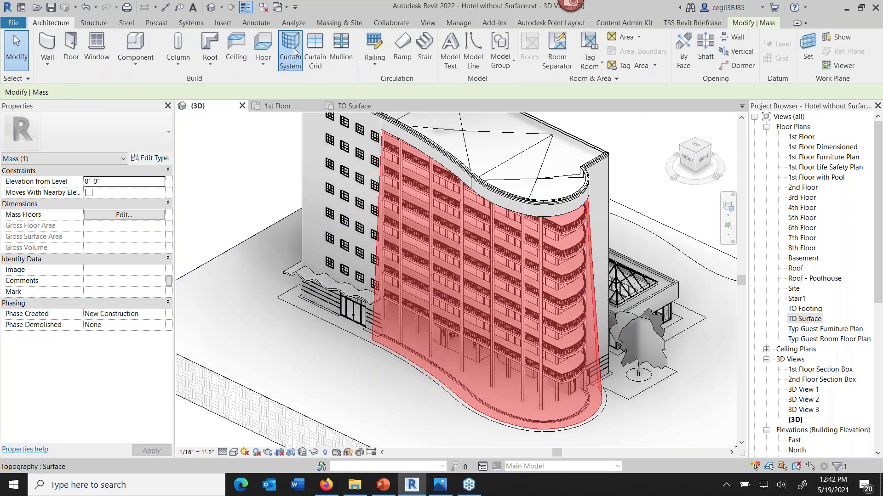
pyautogui.click(295, 51)
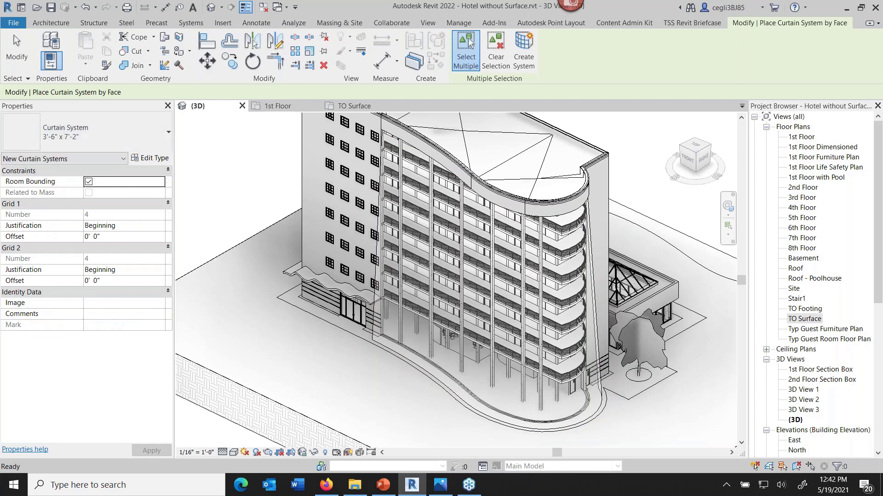
pyautogui.click(600, 410)
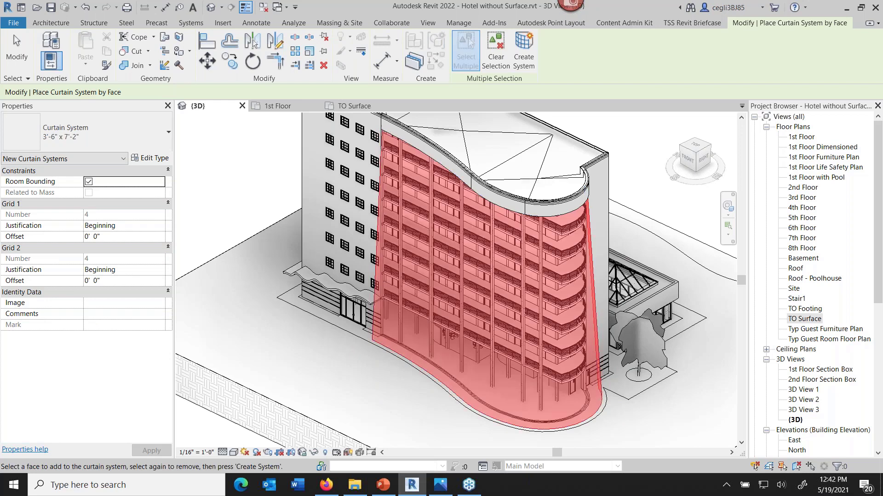
pyautogui.click(529, 55)
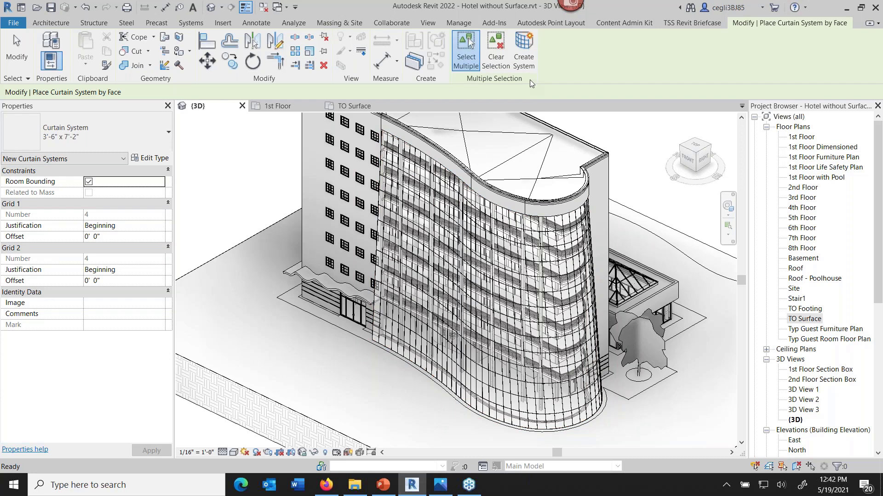
pyautogui.click(20, 54)
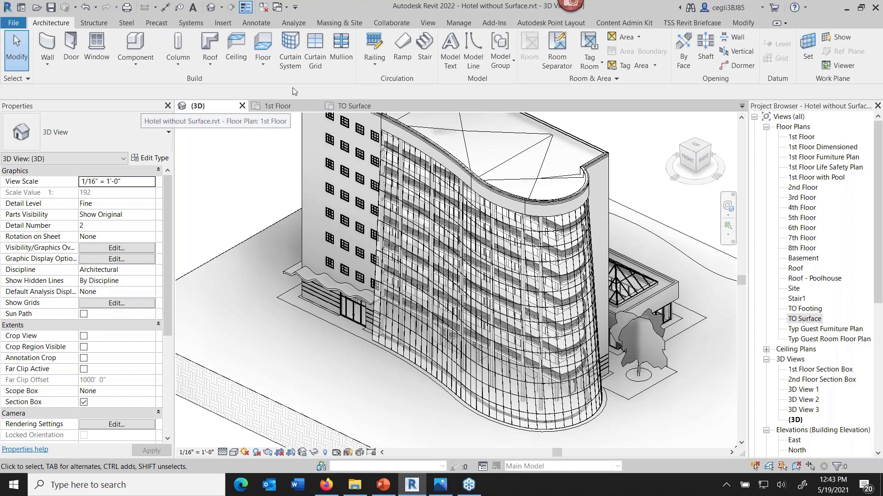
# Step: Place 2.5" x 5" rectangular mullions on all grid lines of the sloped curtain system
pyautogui.click(341, 60)
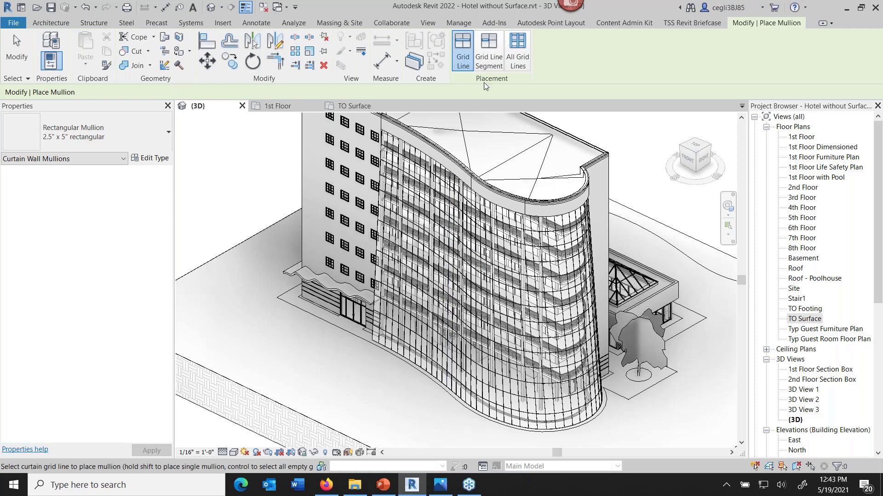
pyautogui.click(519, 59)
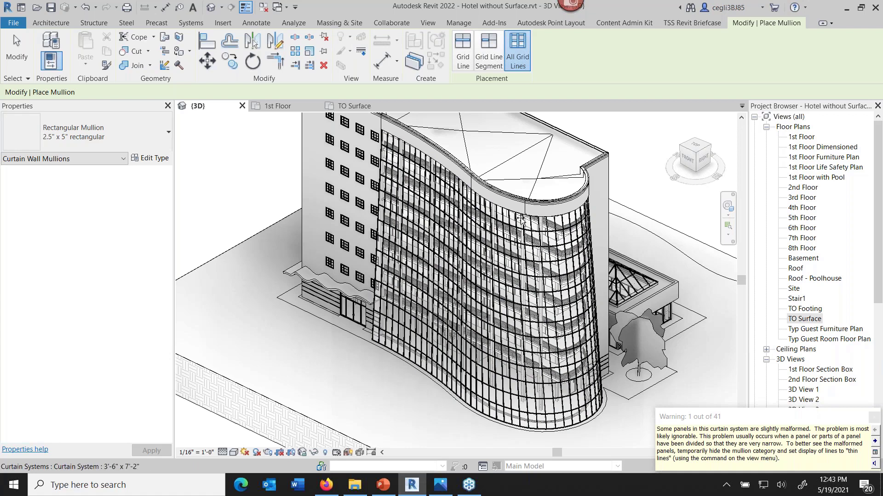
pyautogui.scroll(5, 522, 219)
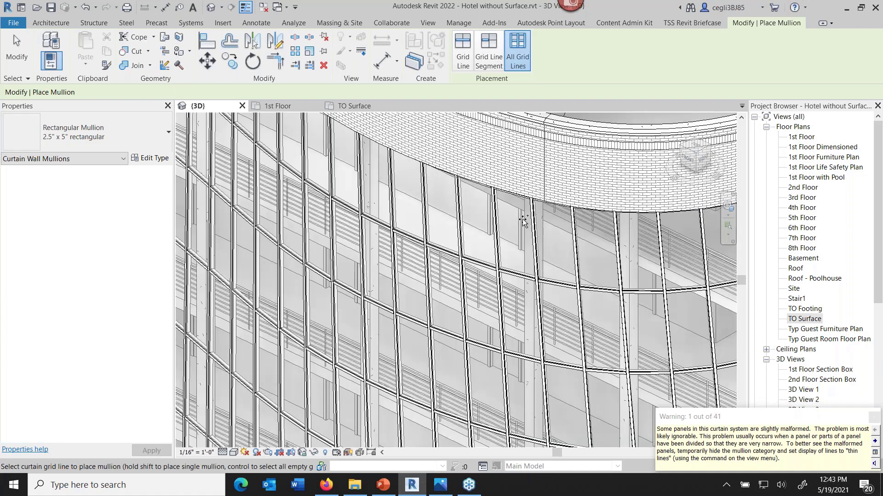
pyautogui.scroll(-3, 524, 221)
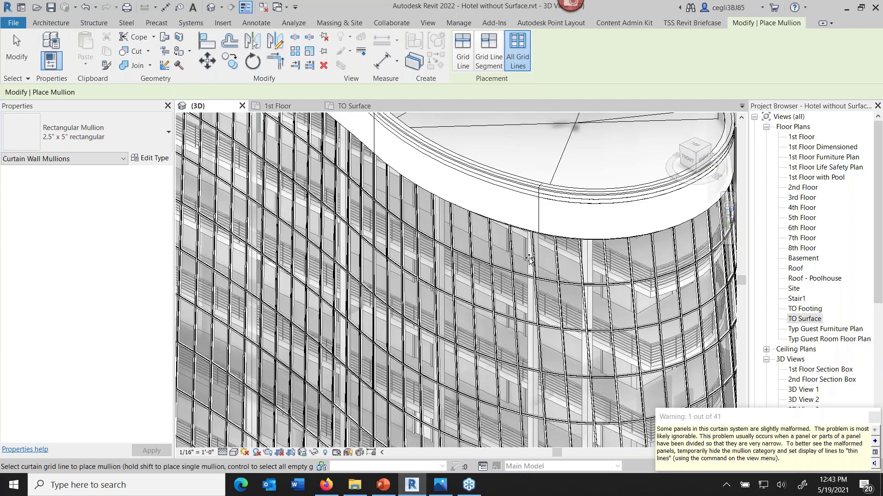
pyautogui.scroll(-5, 530, 259)
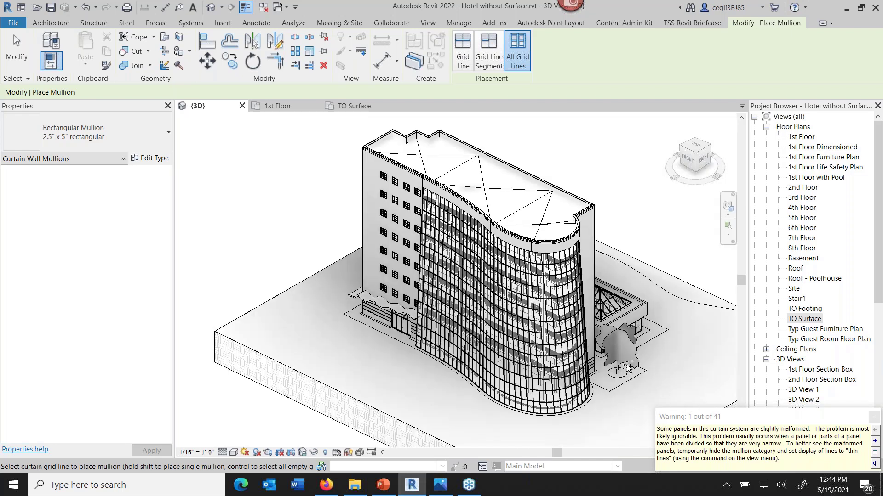
pyautogui.press('Escape')
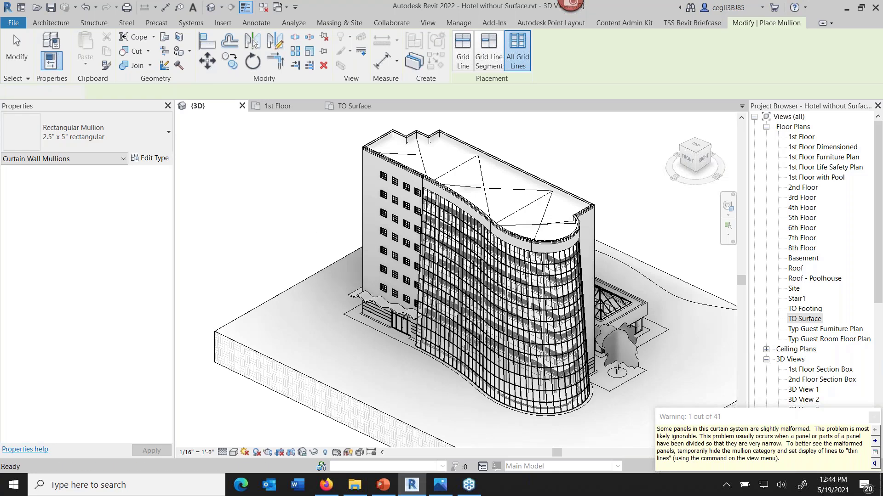
pyautogui.press('Escape')
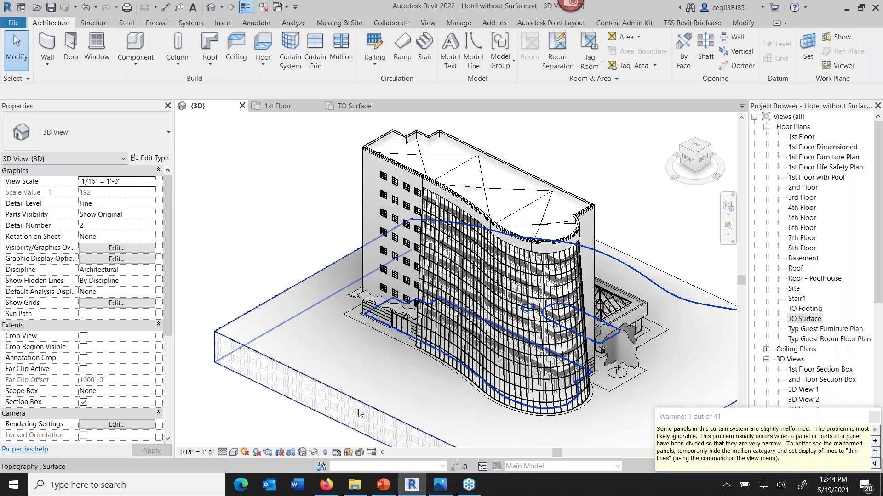
# Step: Switch to the Curtain Walls presentation in PowerPoint and show the closing Thank you slide in Reading View
pyautogui.moveTo(387, 490)
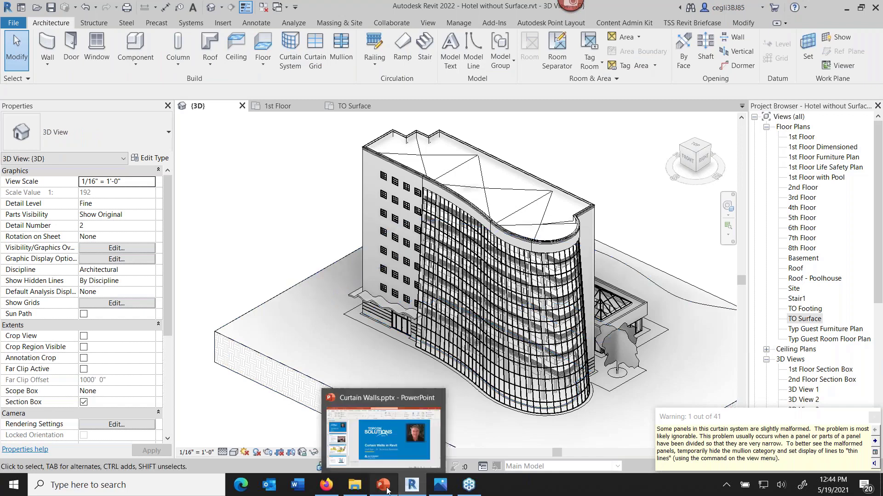
pyautogui.click(387, 490)
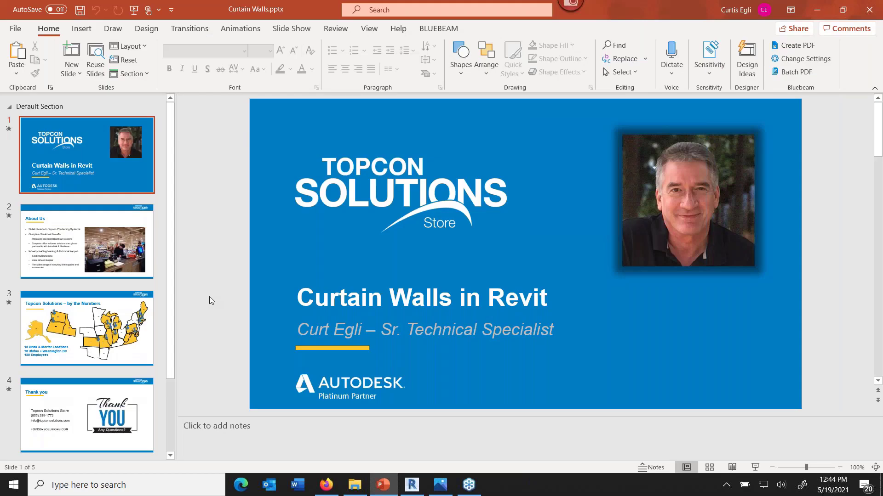
pyautogui.scroll(-3, 209, 297)
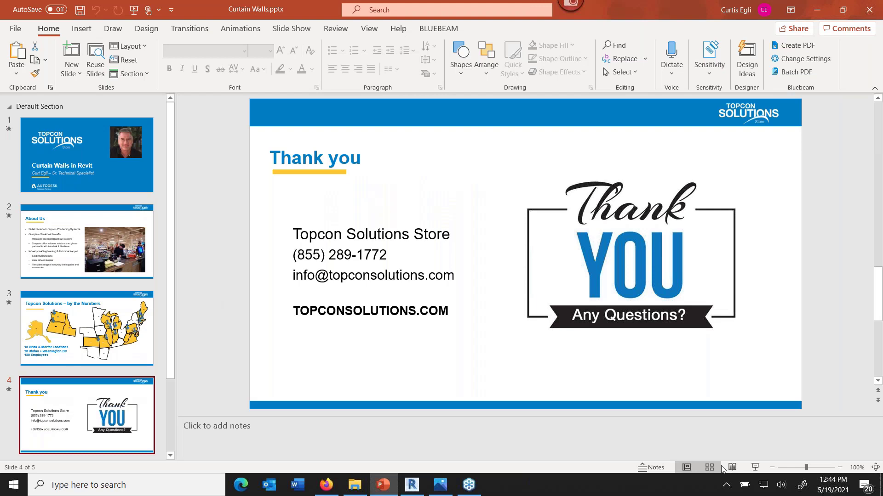
pyautogui.click(731, 467)
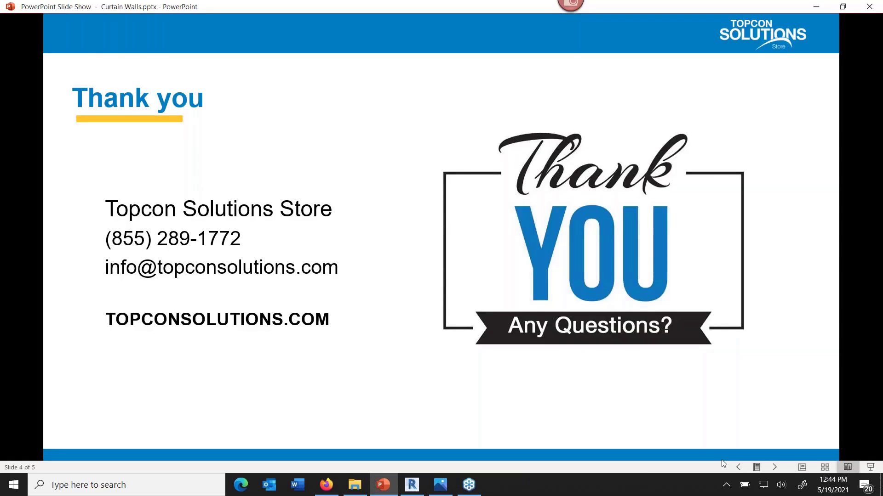